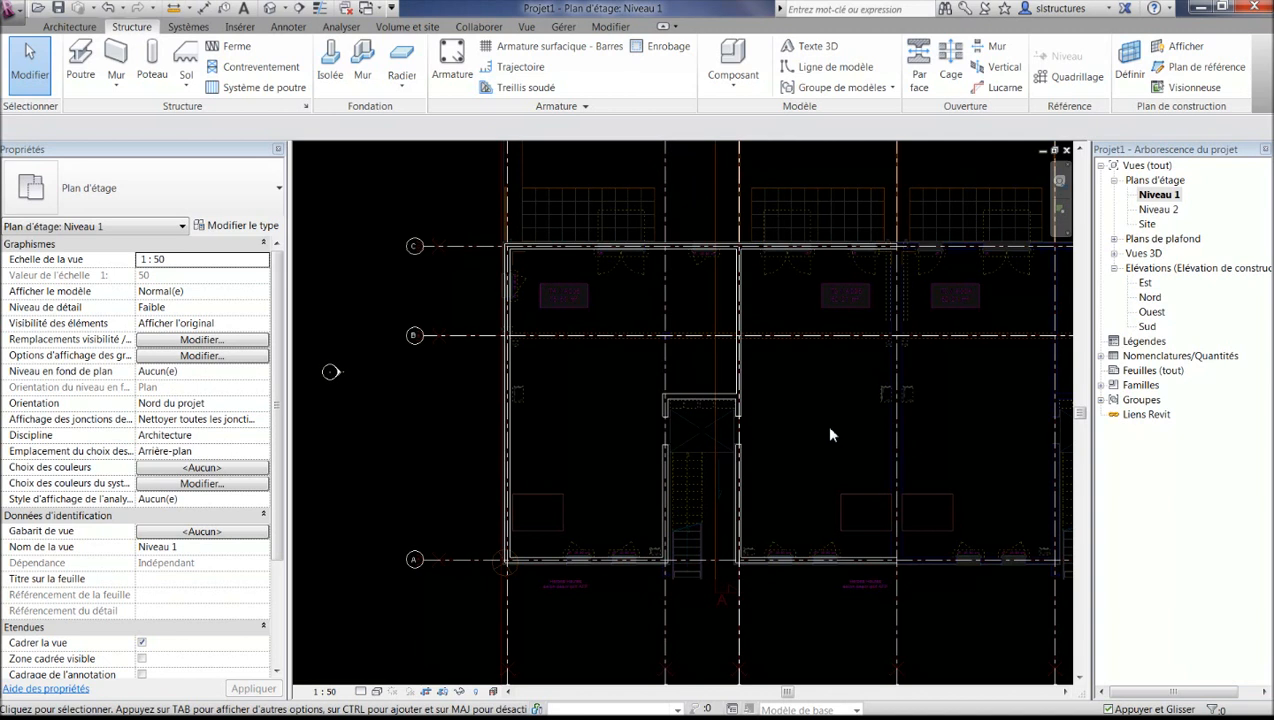
middle_click_drag(831, 304, 765, 293)
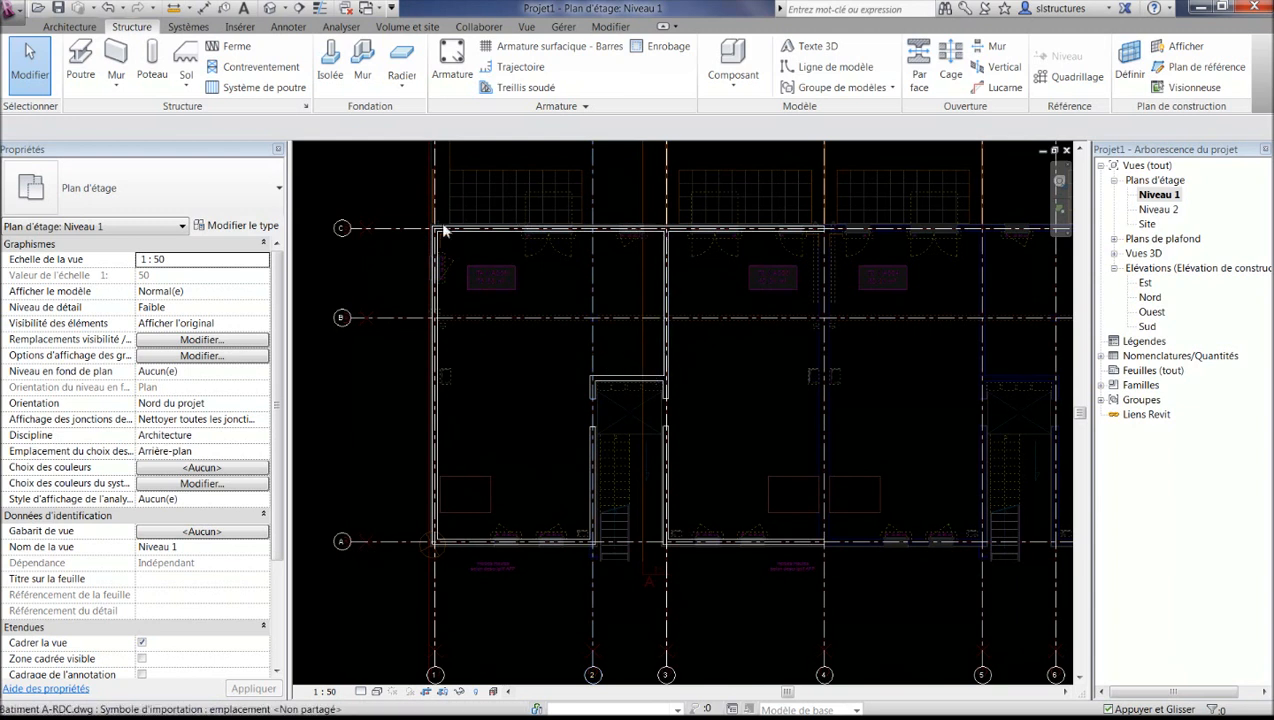
middle_click_drag(549, 360, 622, 364)
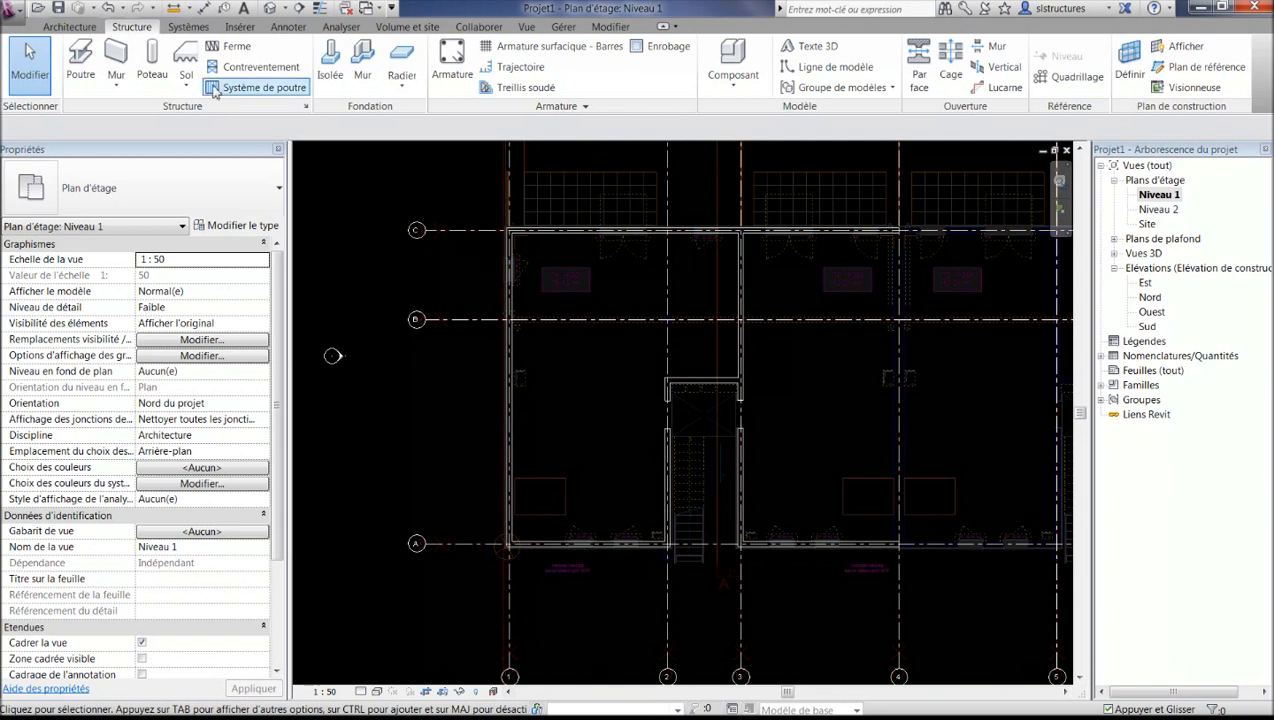
left_click(92, 28)
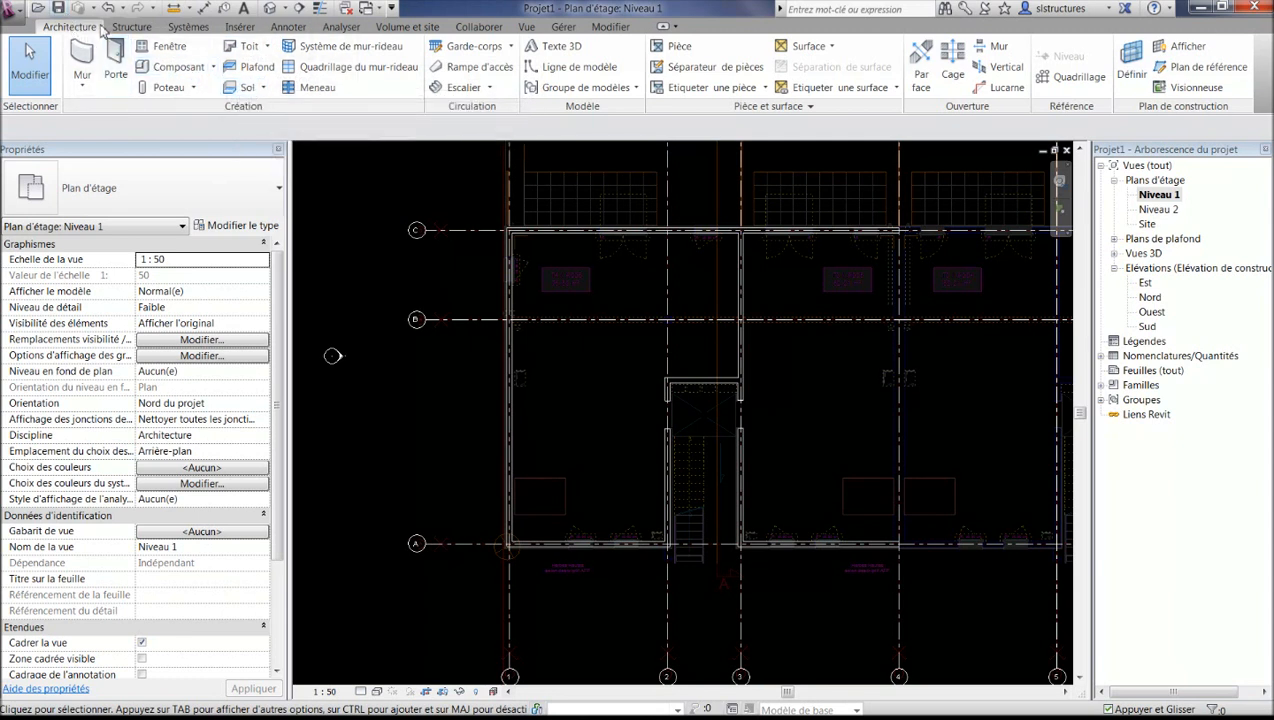
left_click(131, 27)
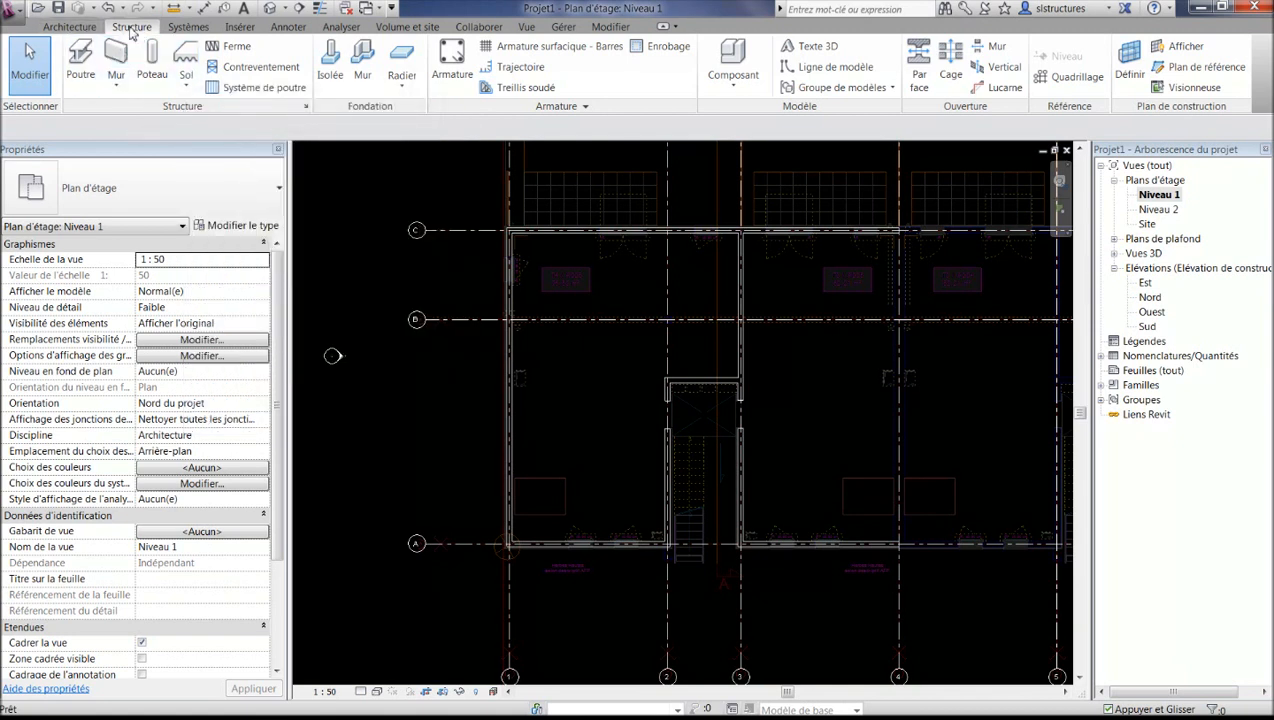
left_click(88, 30)
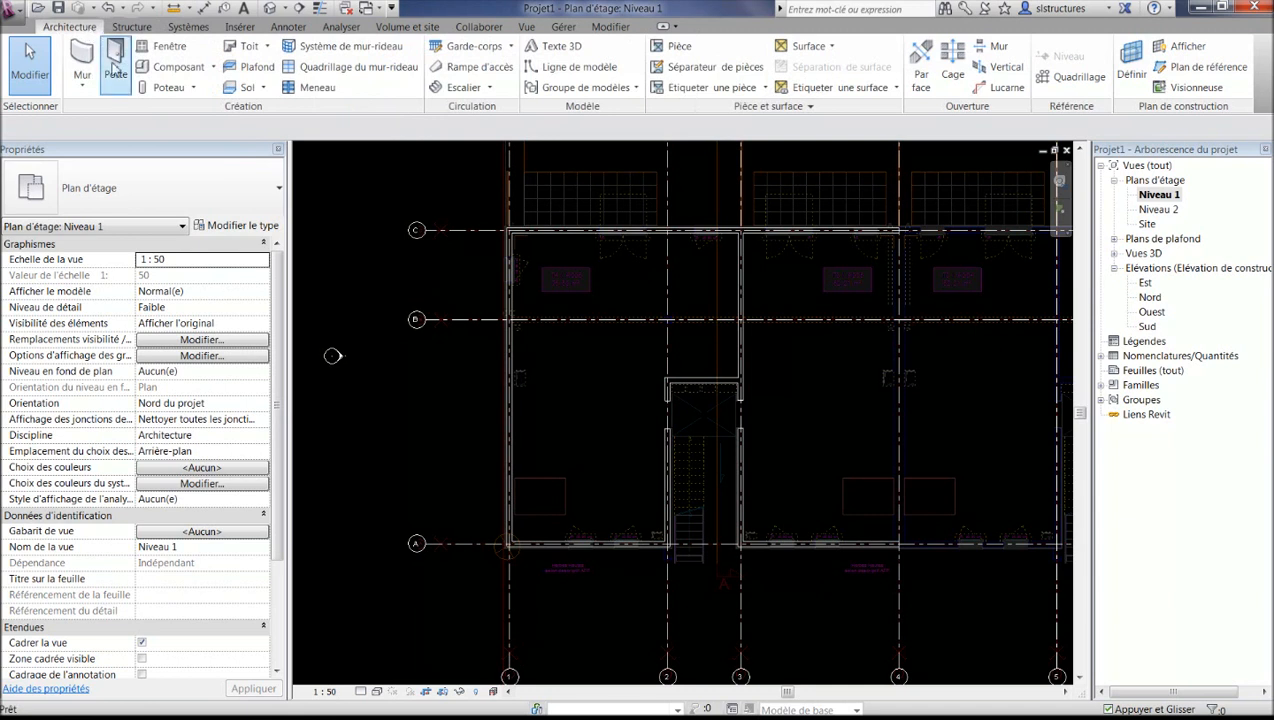
left_click(138, 27)
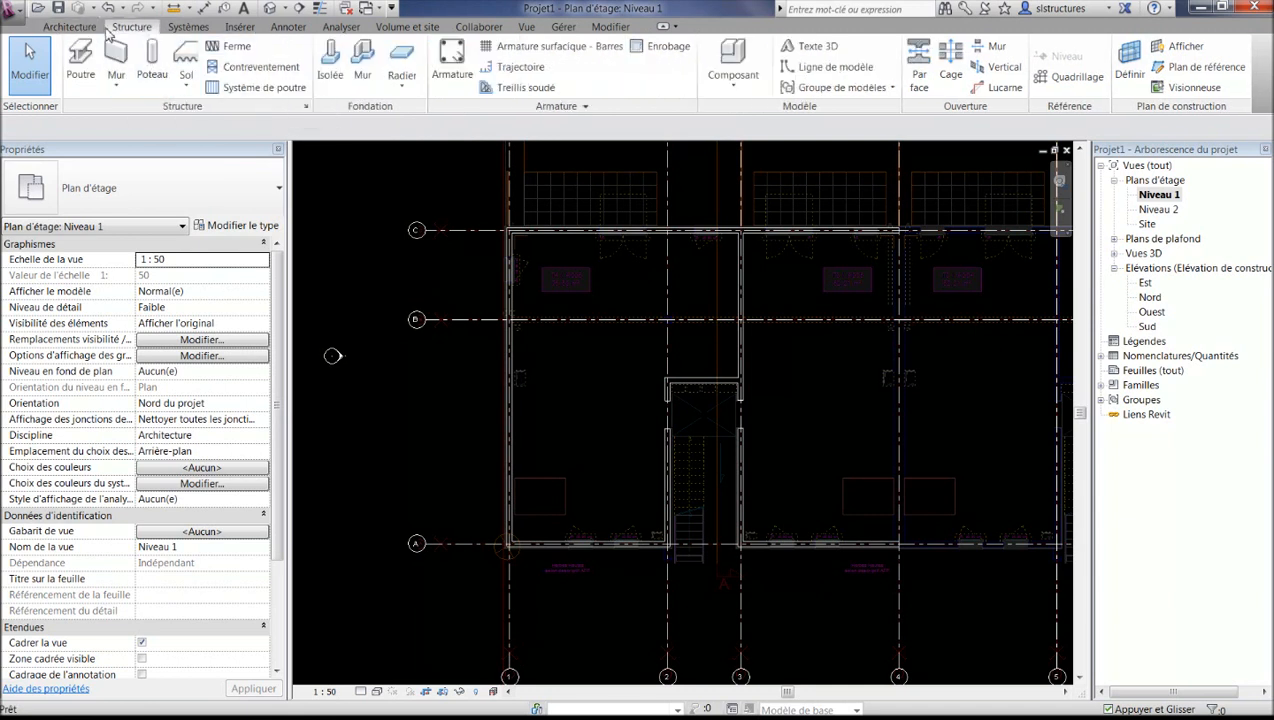
left_click(70, 27)
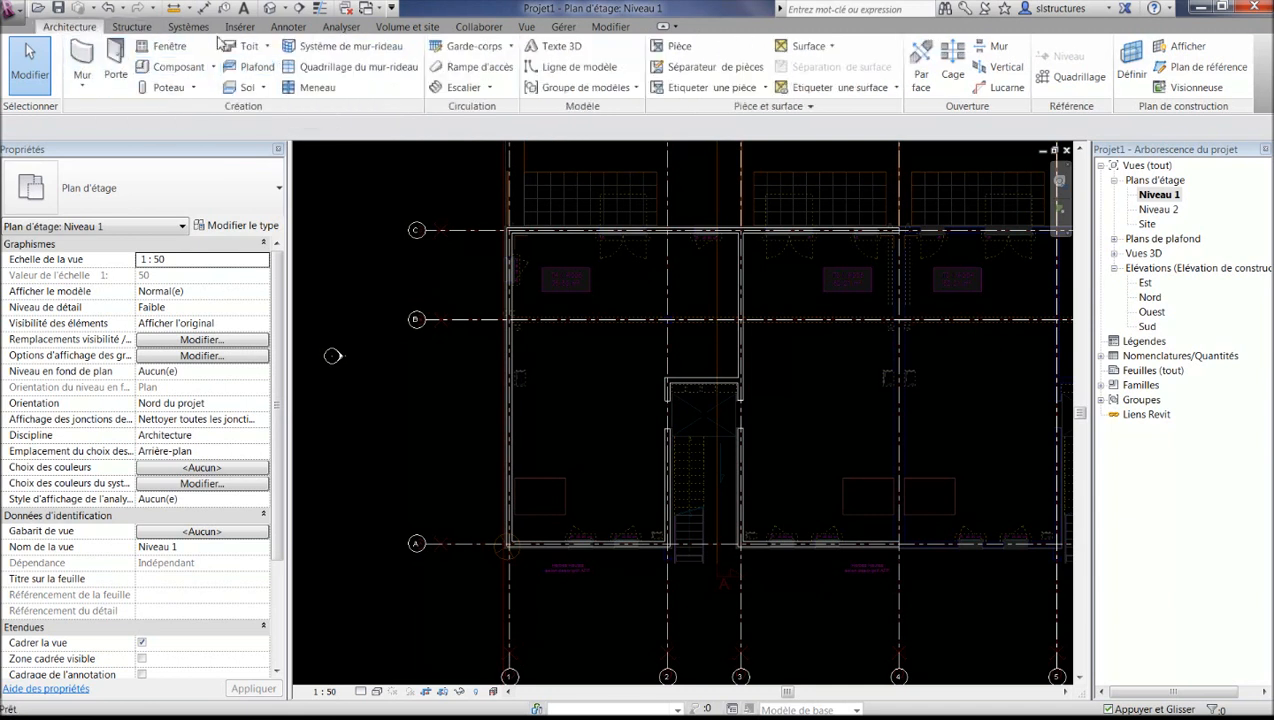
left_click(131, 27)
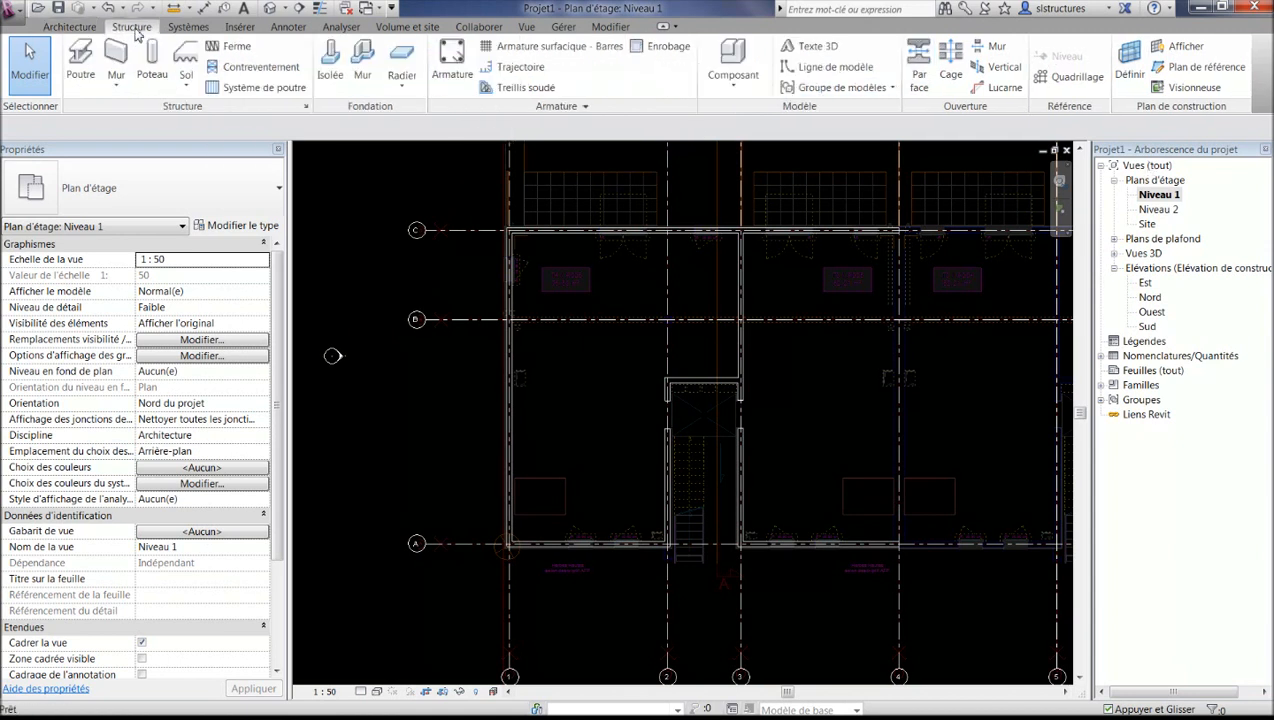
- Start a structural floor boundary on Niveau 1 from picked walls with an offset of 0
left_click(186, 84)
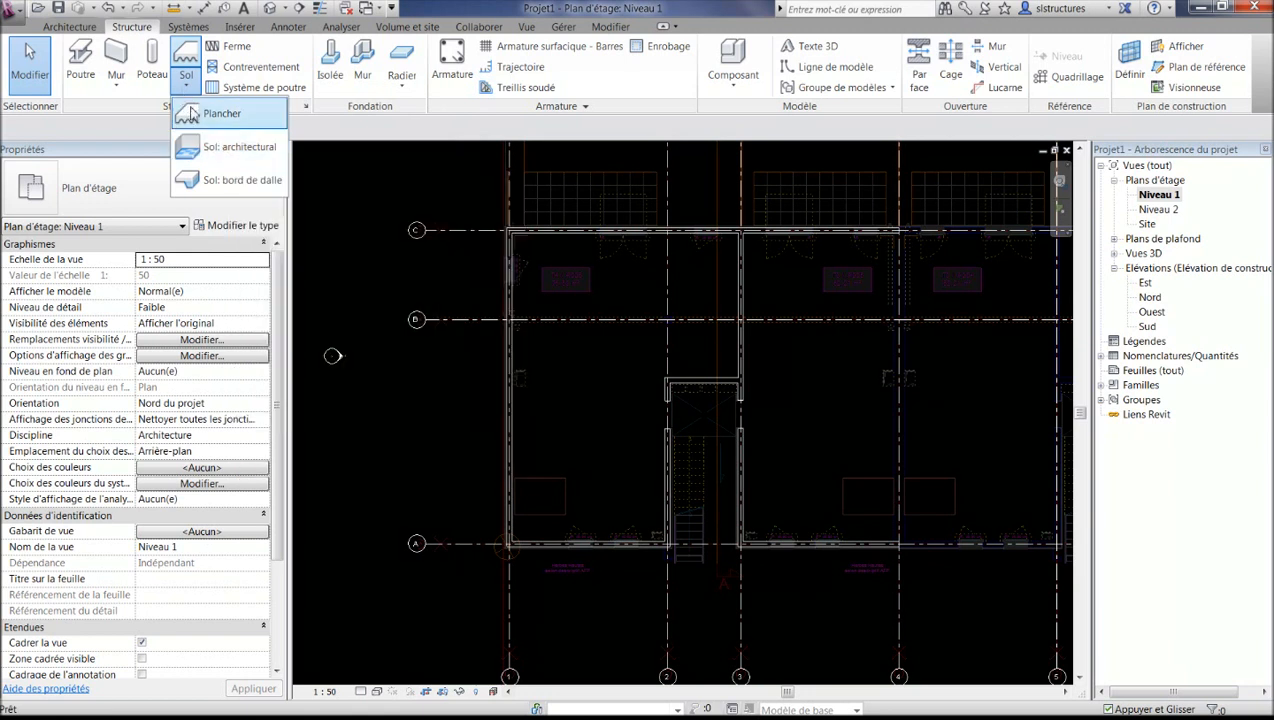
left_click(193, 62)
left_click(193, 62)
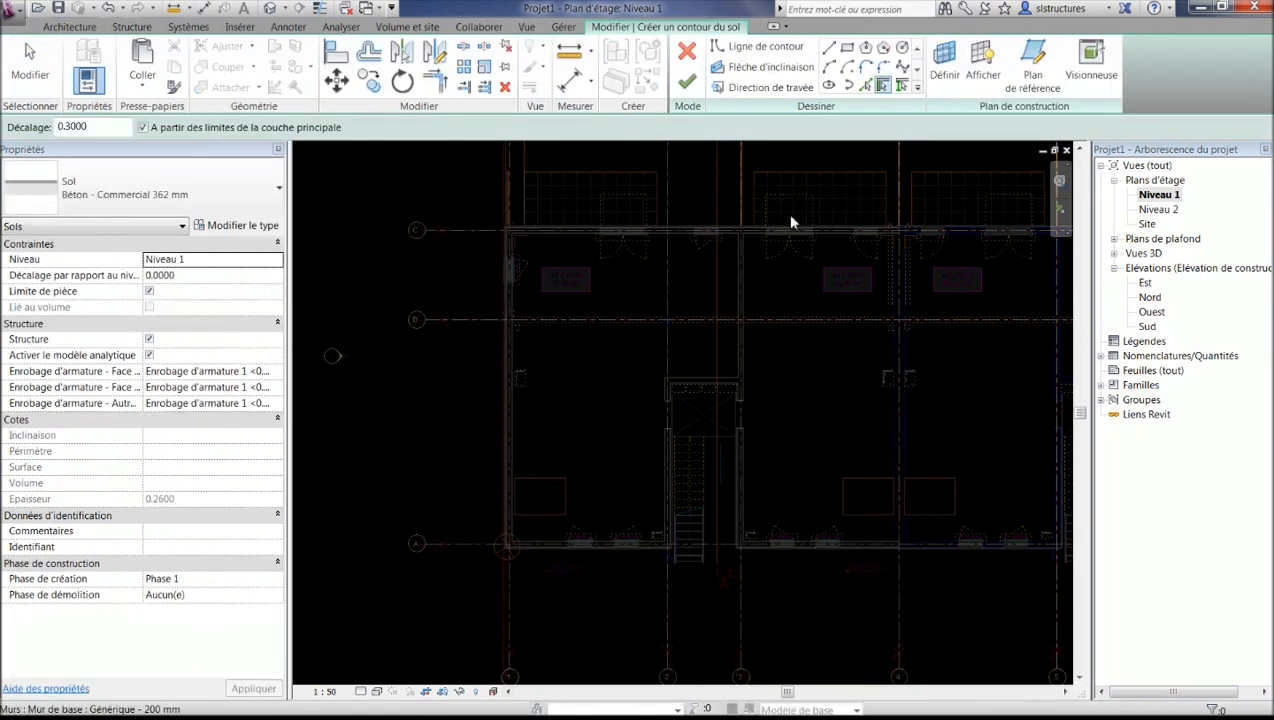
middle_click_drag(775, 224, 723, 227)
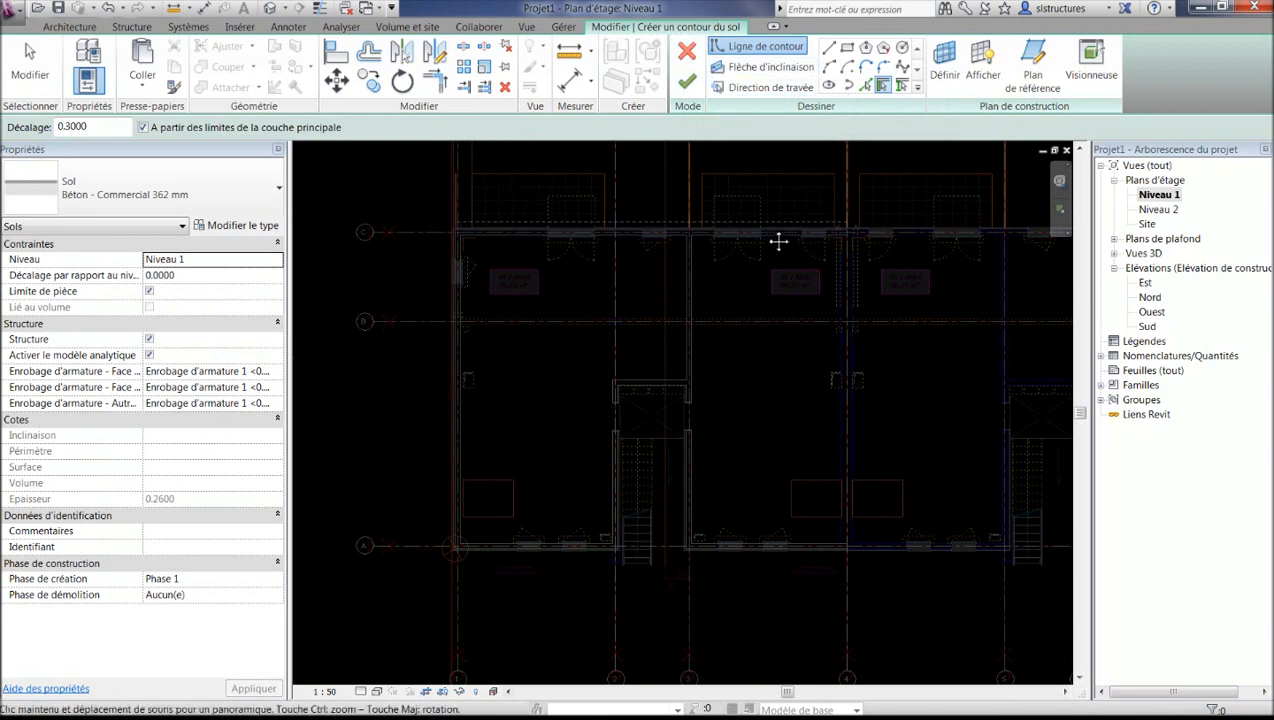
middle_click_drag(776, 242, 725, 216)
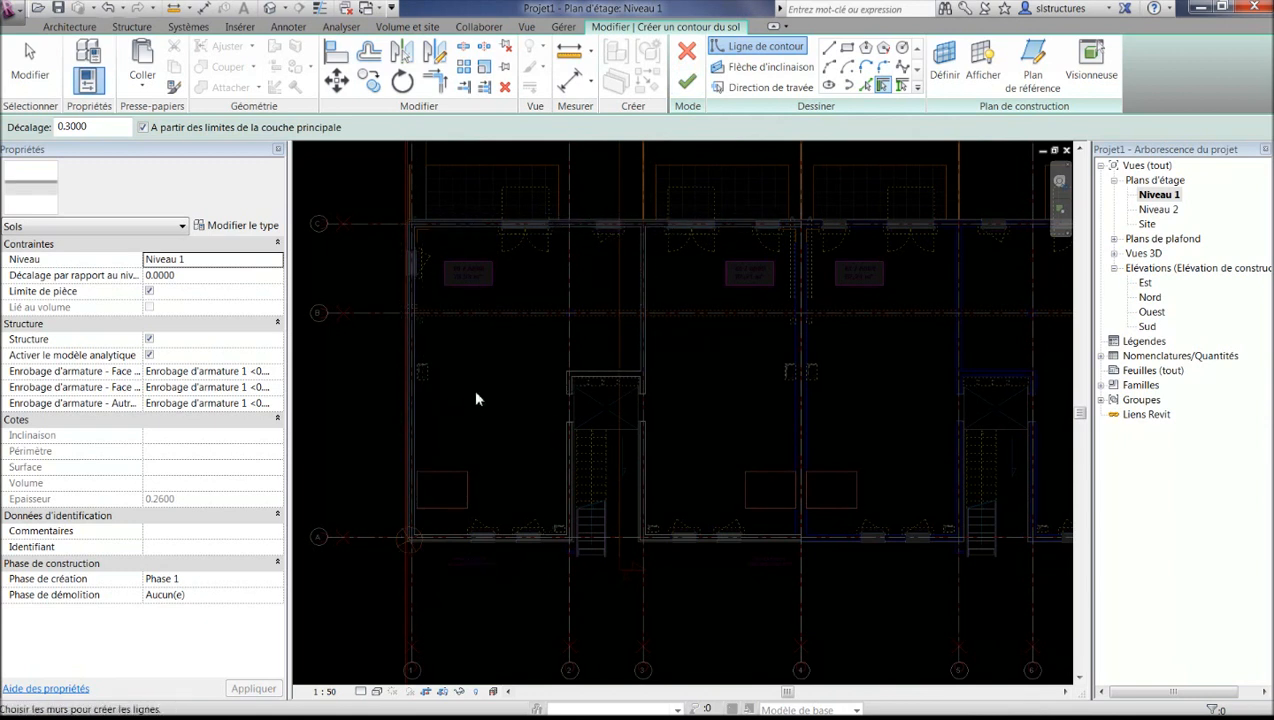
middle_click_drag(476, 399, 619, 380)
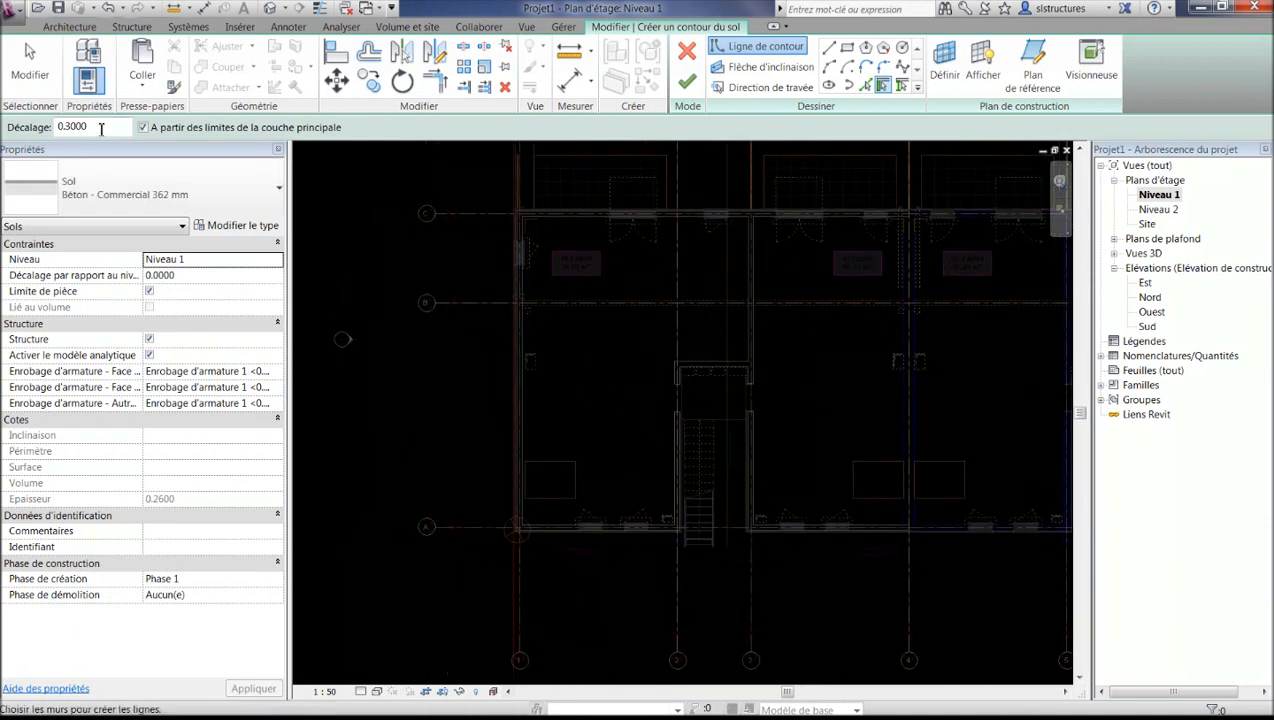
left_click_drag(99, 128, 60, 119)
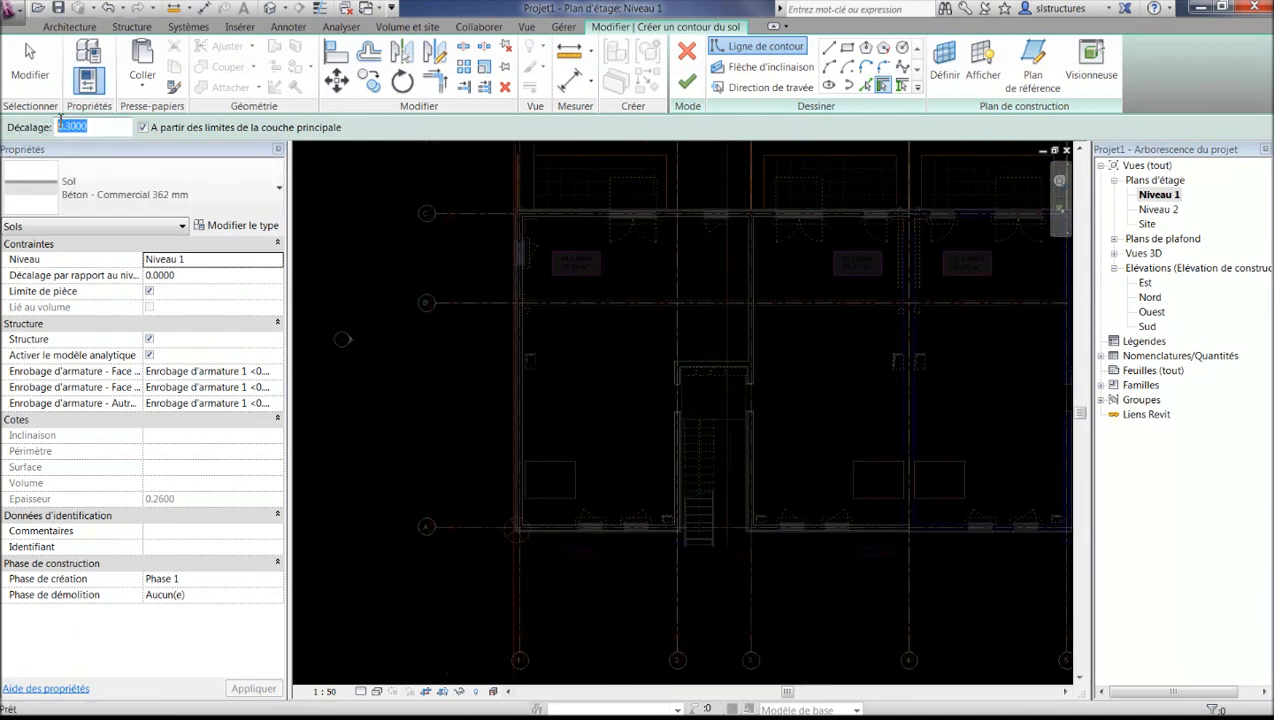
type("0")
key("Return")
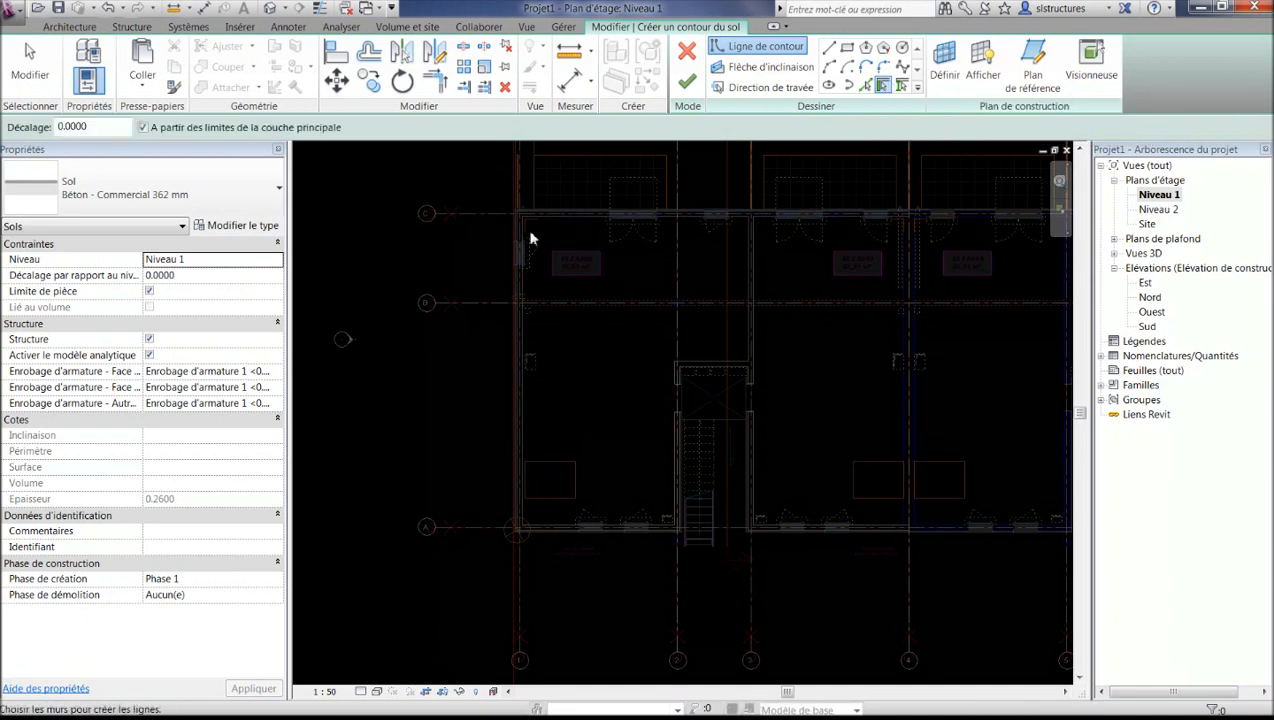
- Add floor boundary lines along the grid 1 wall, the grid A wall and the grid 2 wall beside the stairs
scroll(531, 239, "up", 3)
scroll(564, 241, "up", 2)
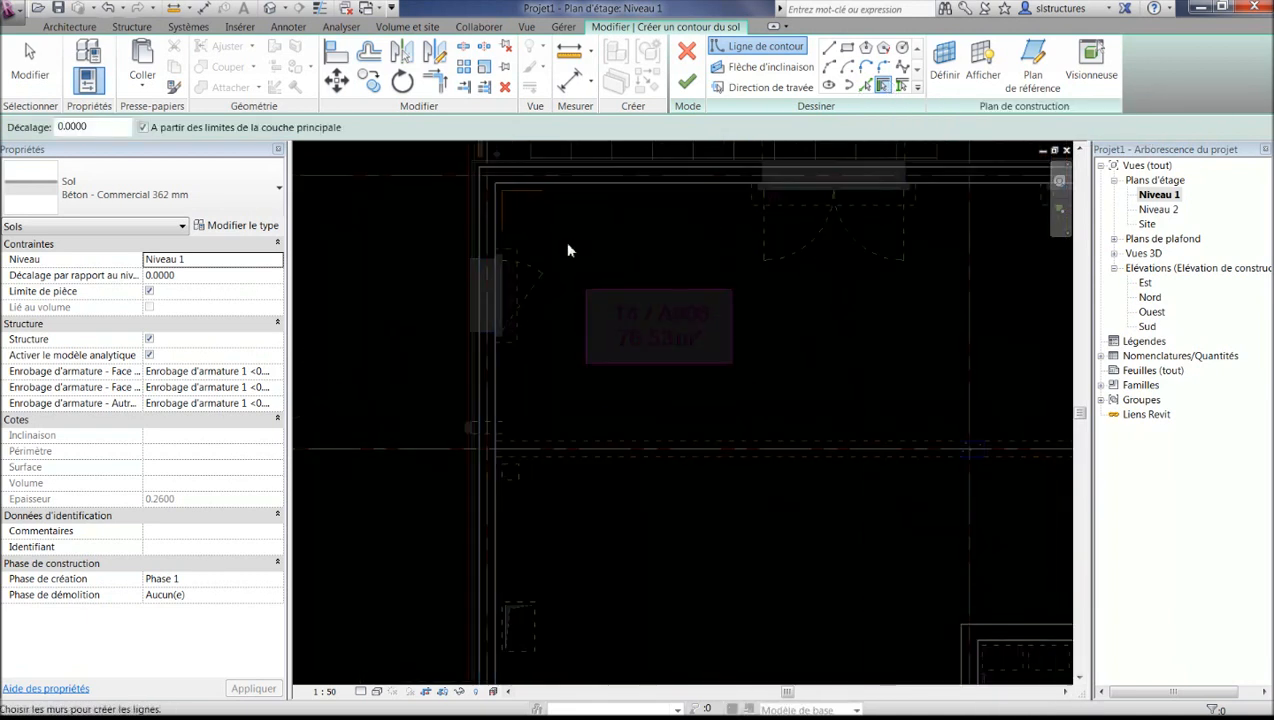
left_click(483, 218)
middle_click_drag(586, 228, 563, 450)
middle_click_drag(828, 302, 516, 294)
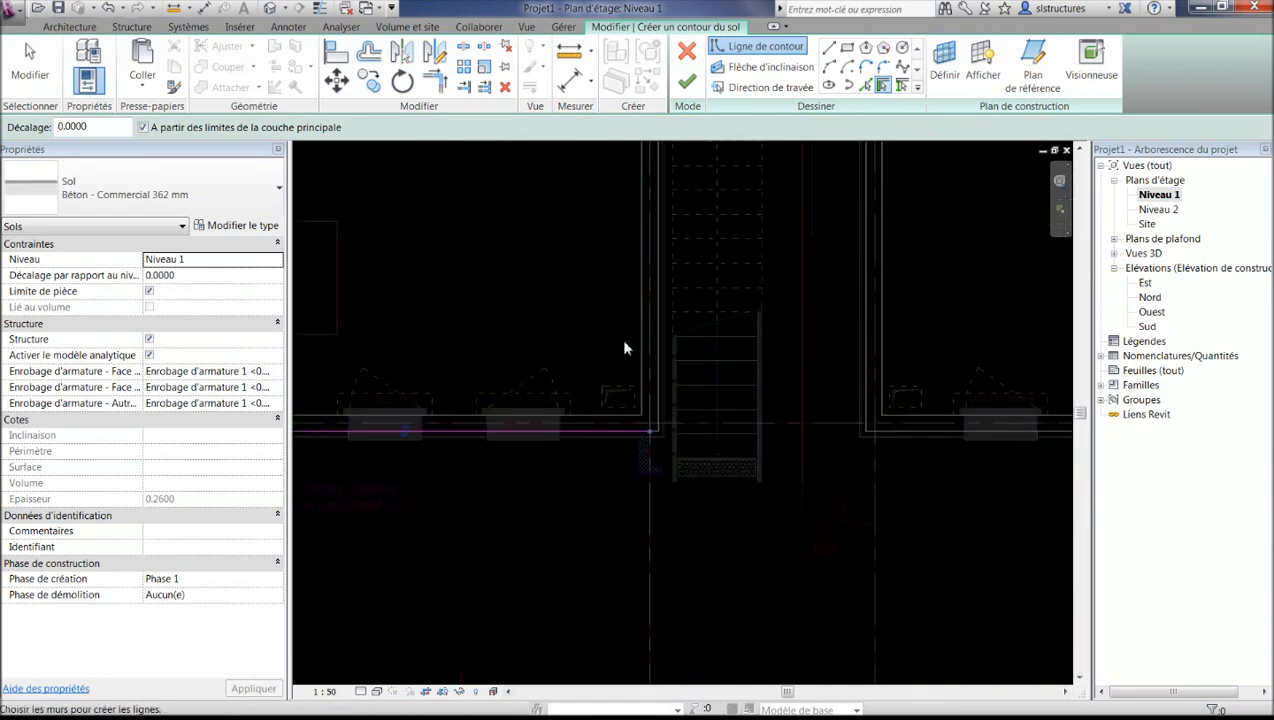
middle_click_drag(606, 239, 617, 364)
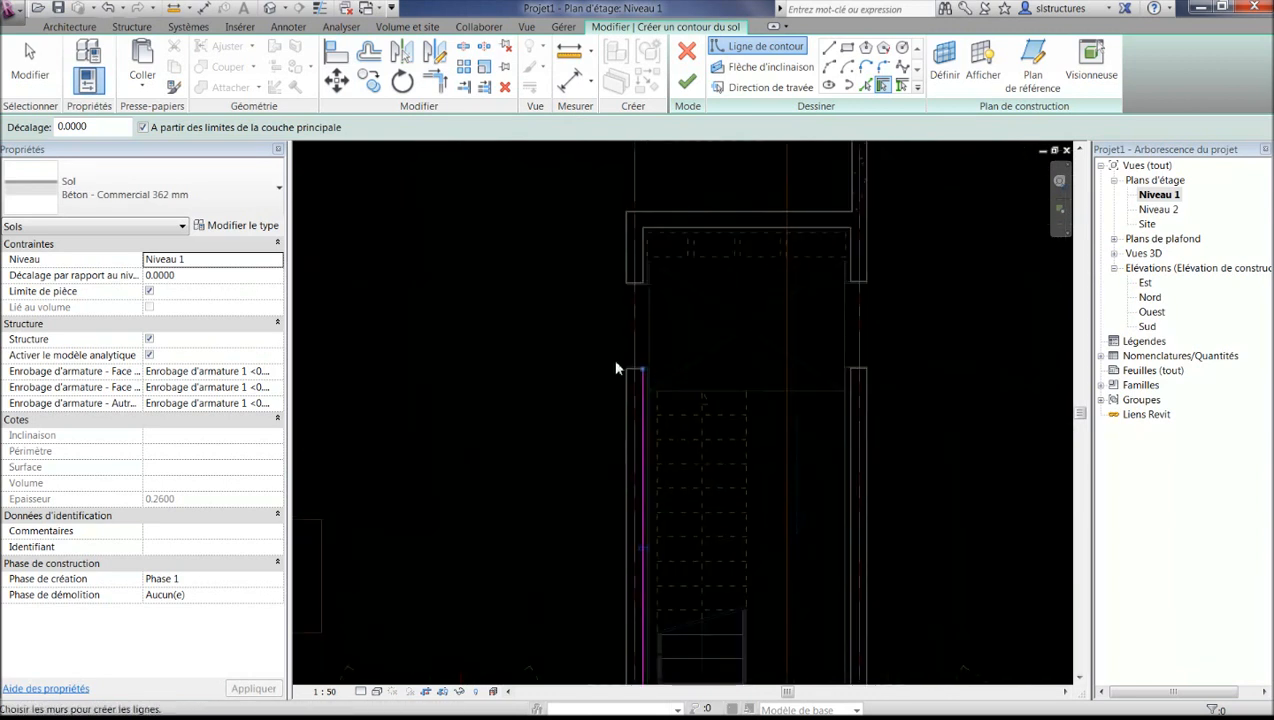
- Add floor boundary lines along the wall above the stairs, the grid 3 wall and the grid C wall
left_click(680, 232)
middle_click_drag(818, 175, 660, 321)
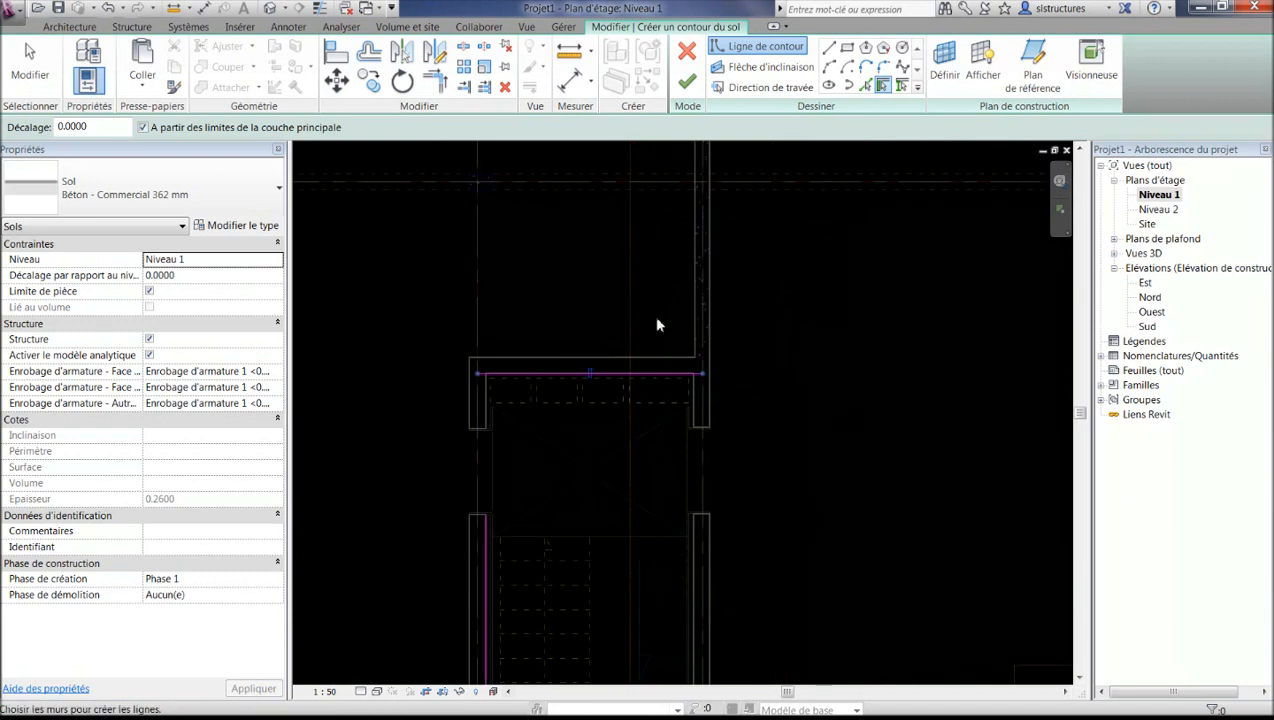
left_click(709, 313)
middle_click_drag(546, 354, 614, 617)
scroll(612, 612, "down", 1)
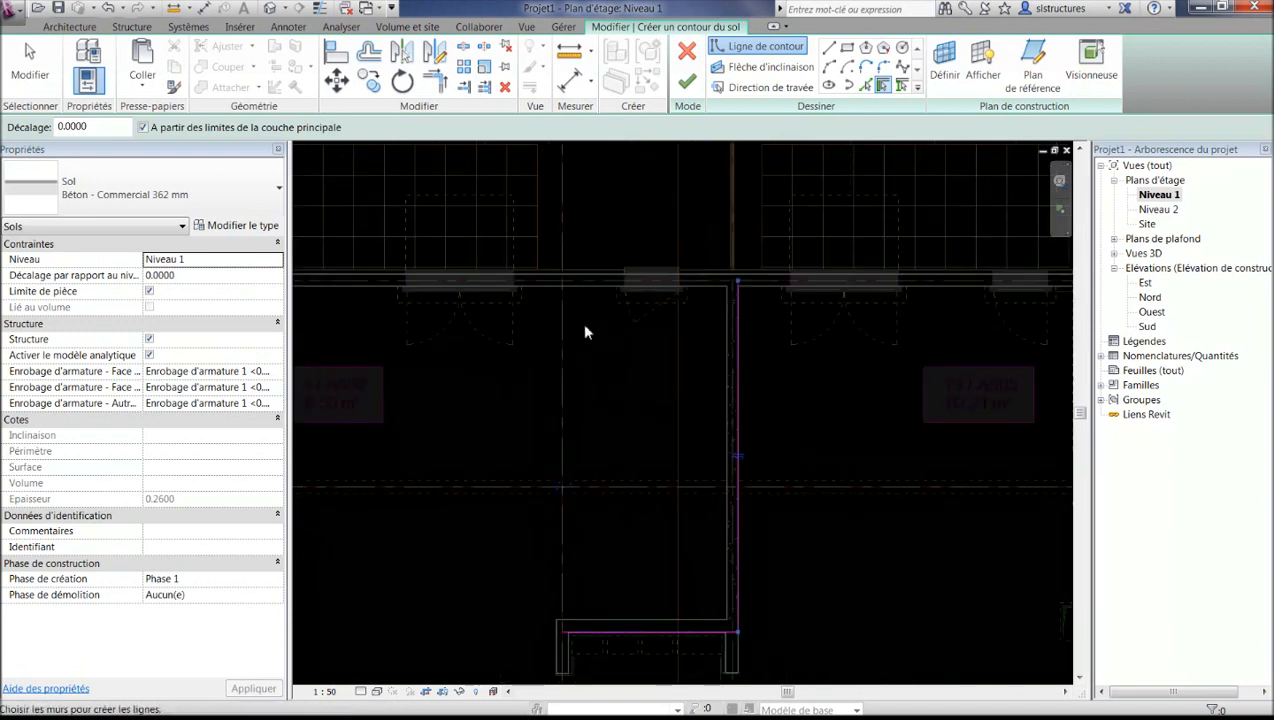
left_click(567, 274)
scroll(574, 358, "down", 1)
middle_click_drag(574, 358, 742, 334)
key("Escape")
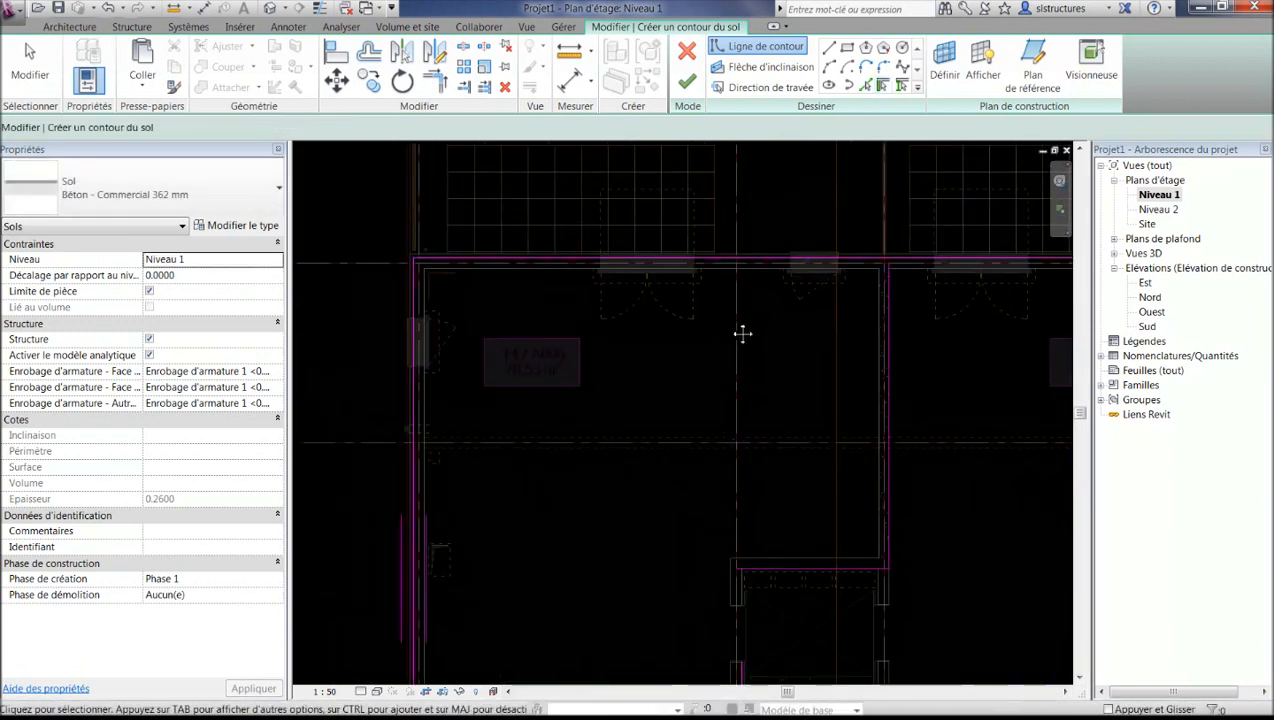
- Trim or extend the boundary lines into corners at grids C and 3 and where the grid 2 line meets the line above the stairs
scroll(727, 319, "down", 2)
middle_click_drag(661, 417, 650, 337)
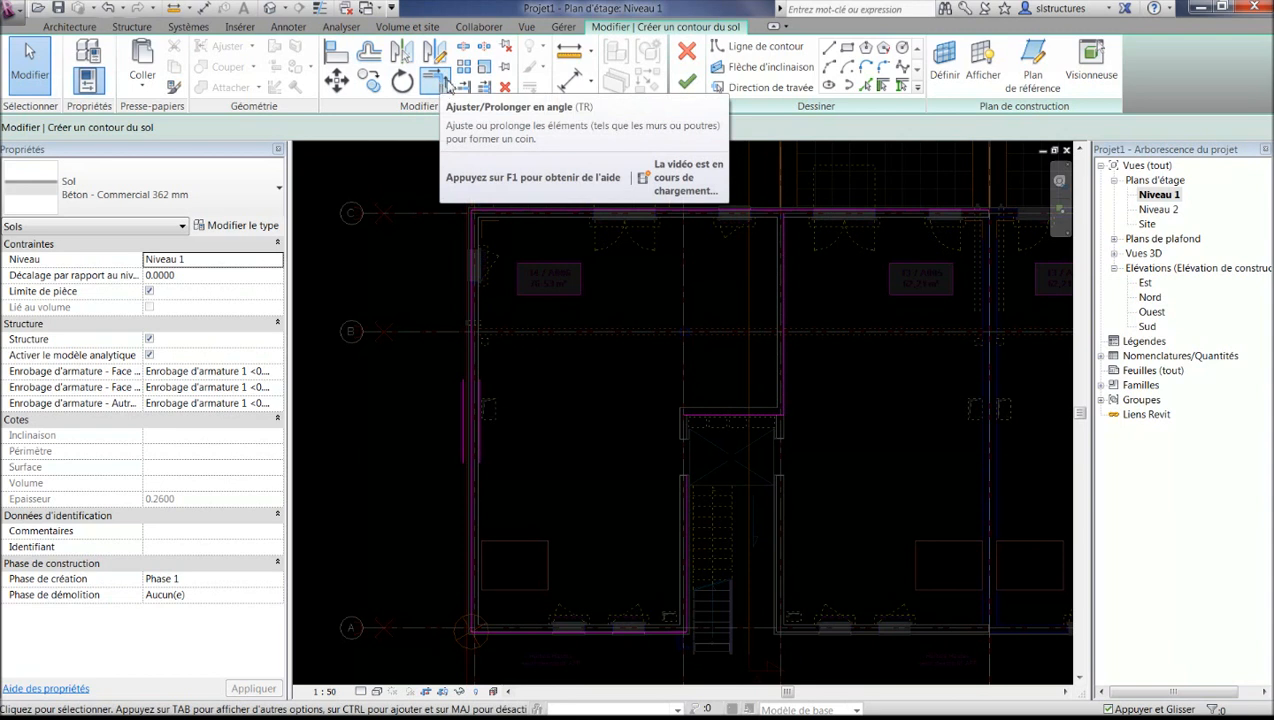
left_click(447, 84)
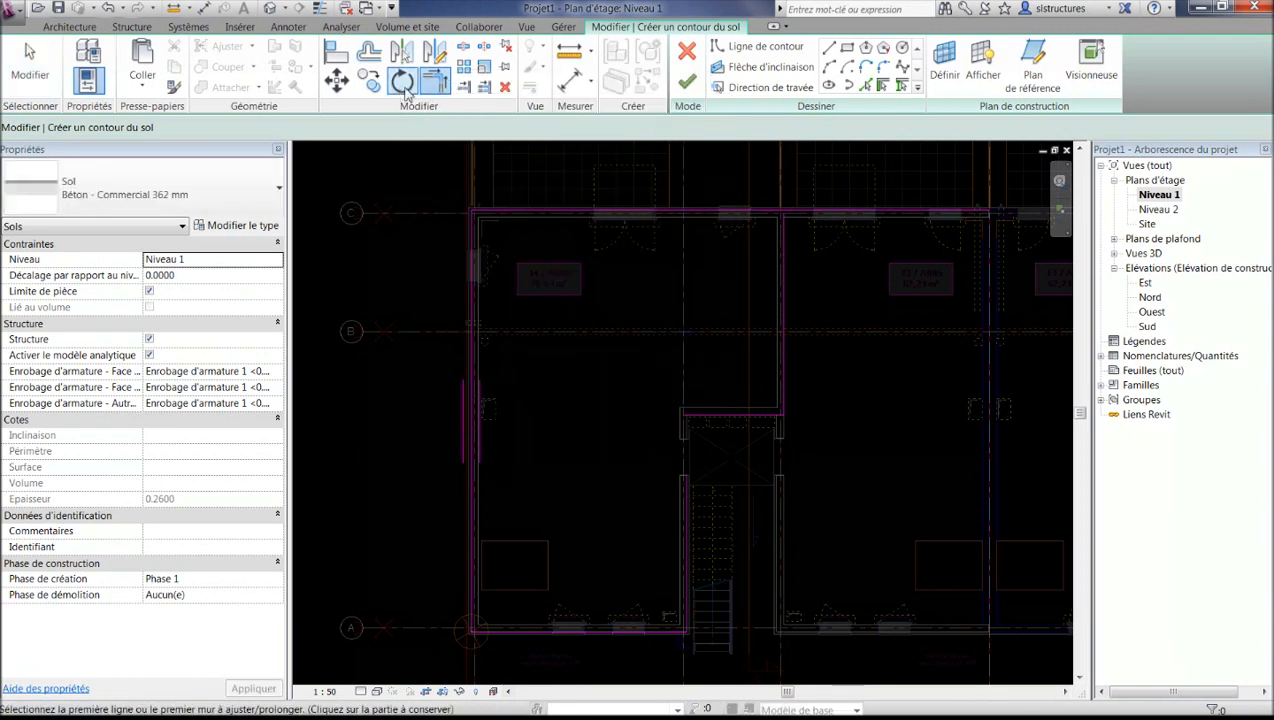
left_click(780, 230)
left_click(686, 497)
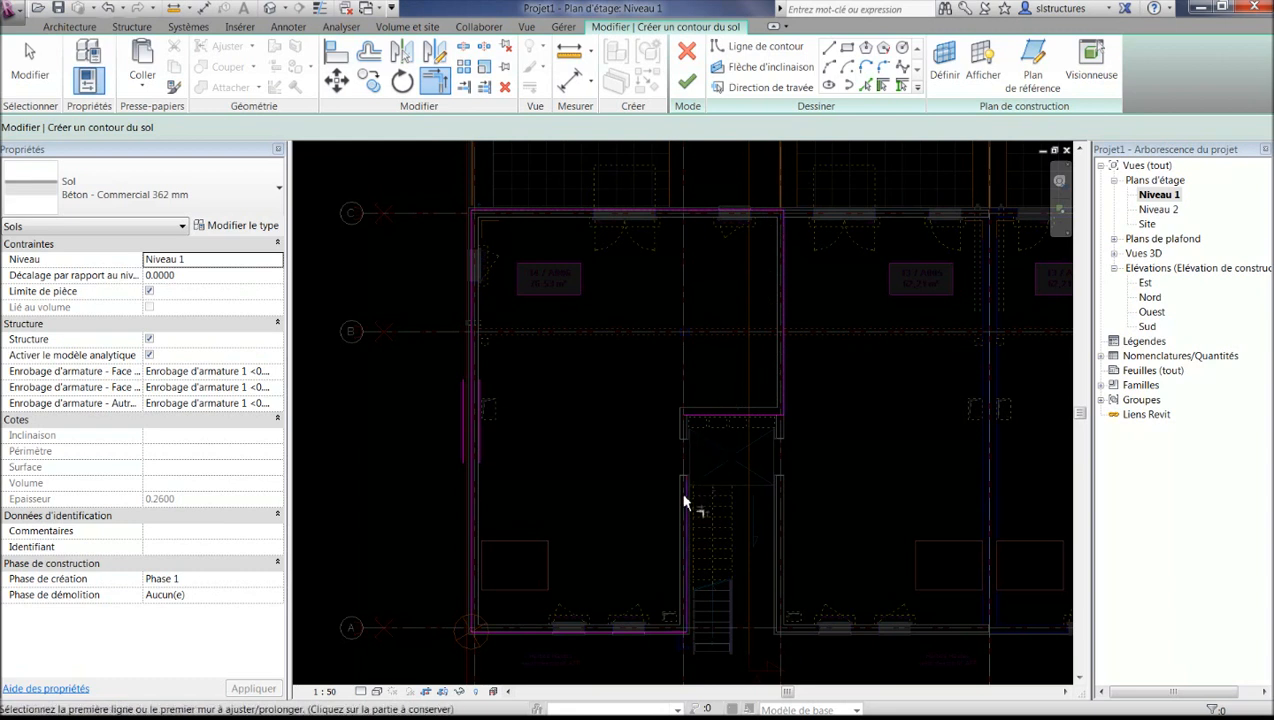
left_click(702, 416)
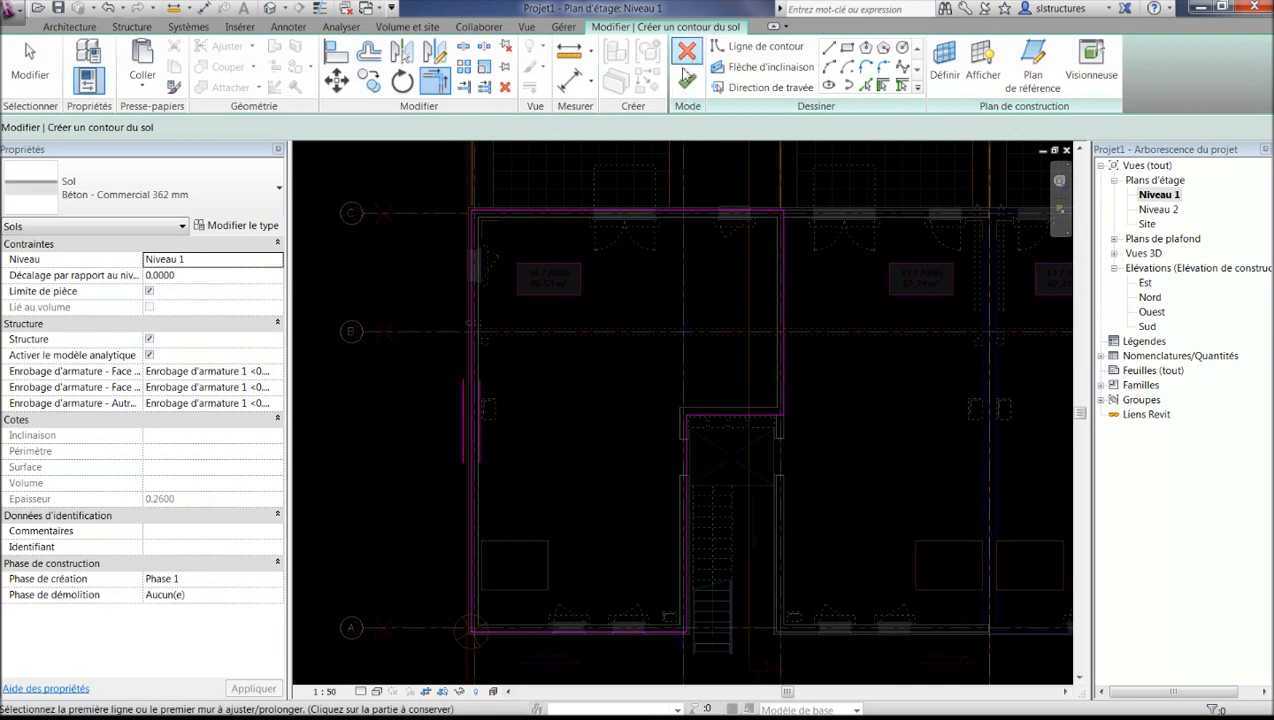
- Switch the floor's span direction to the grid 3 edge and return it to the grid 1 edge
middle_click_drag(614, 325, 637, 299)
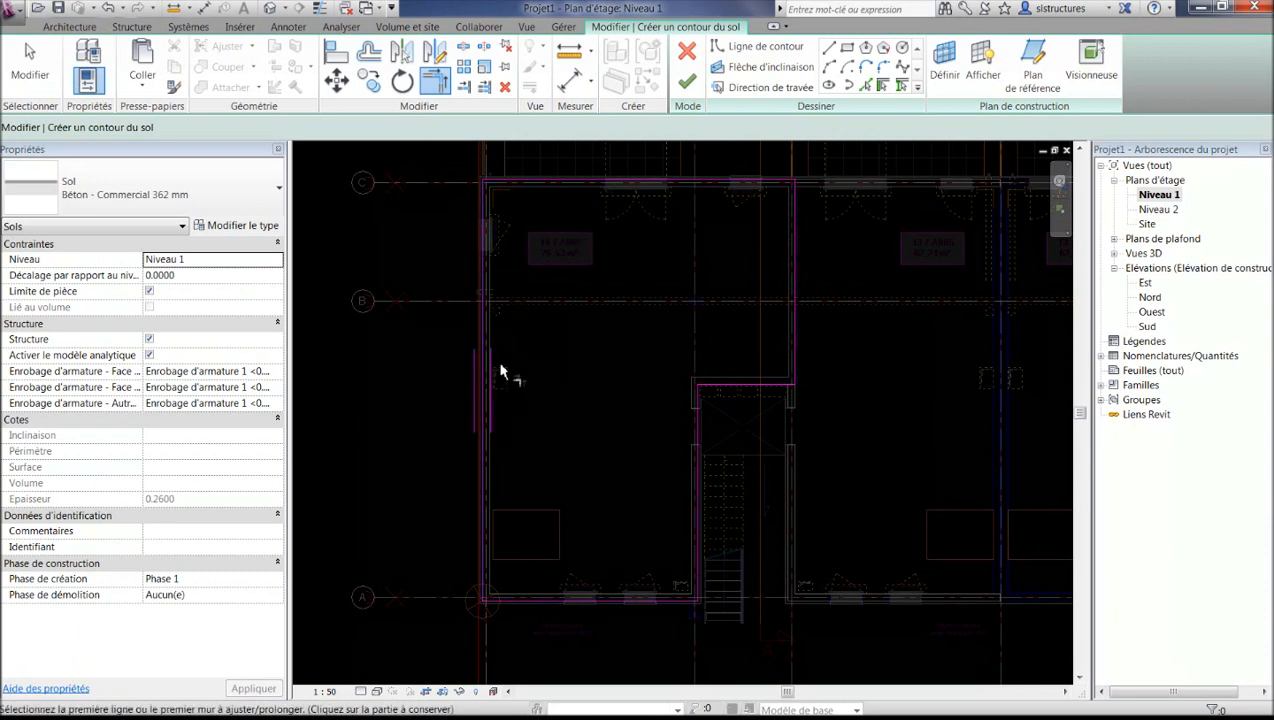
left_click(766, 89)
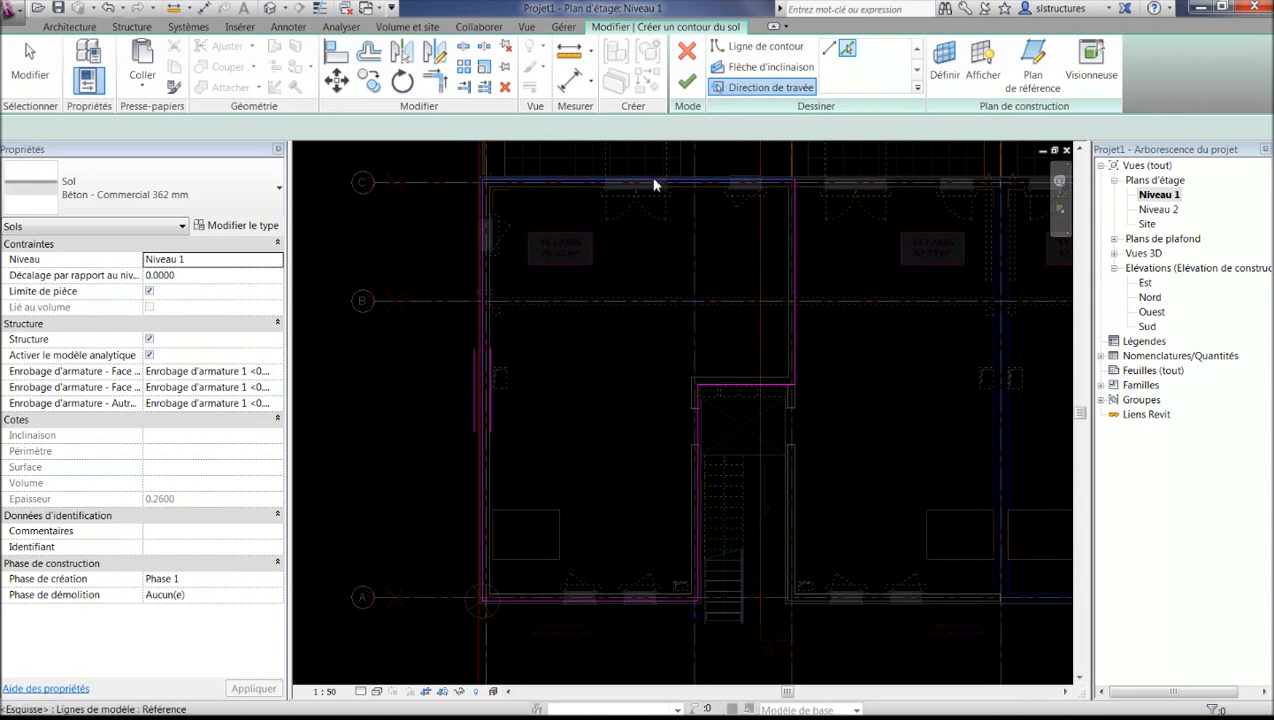
left_click(792, 327)
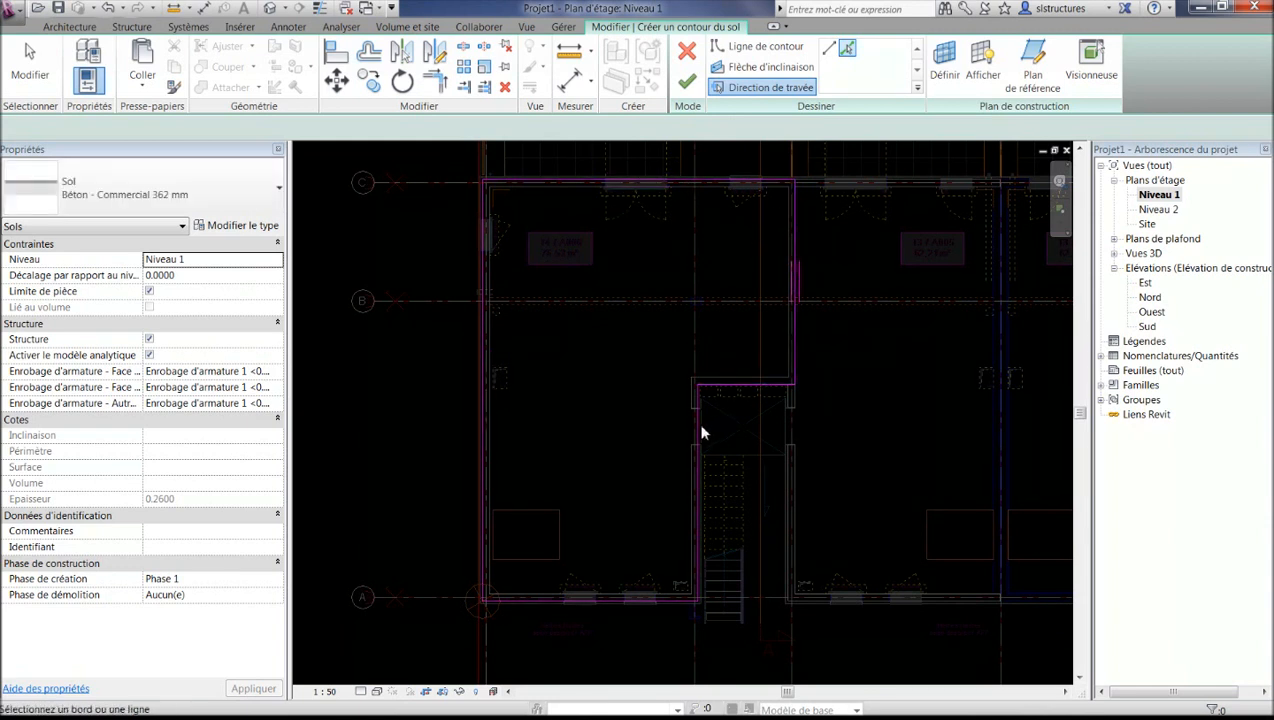
left_click(488, 364)
middle_click_drag(532, 373, 580, 387)
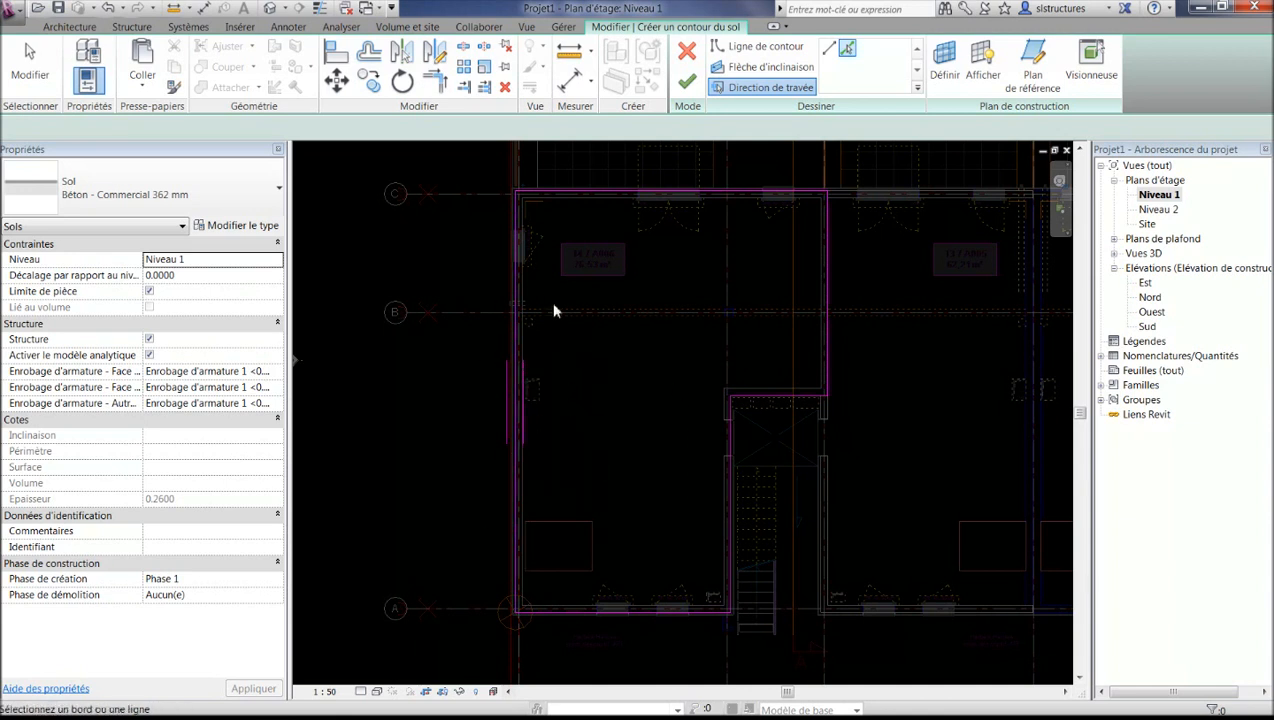
scroll(490, 405, "up", 2)
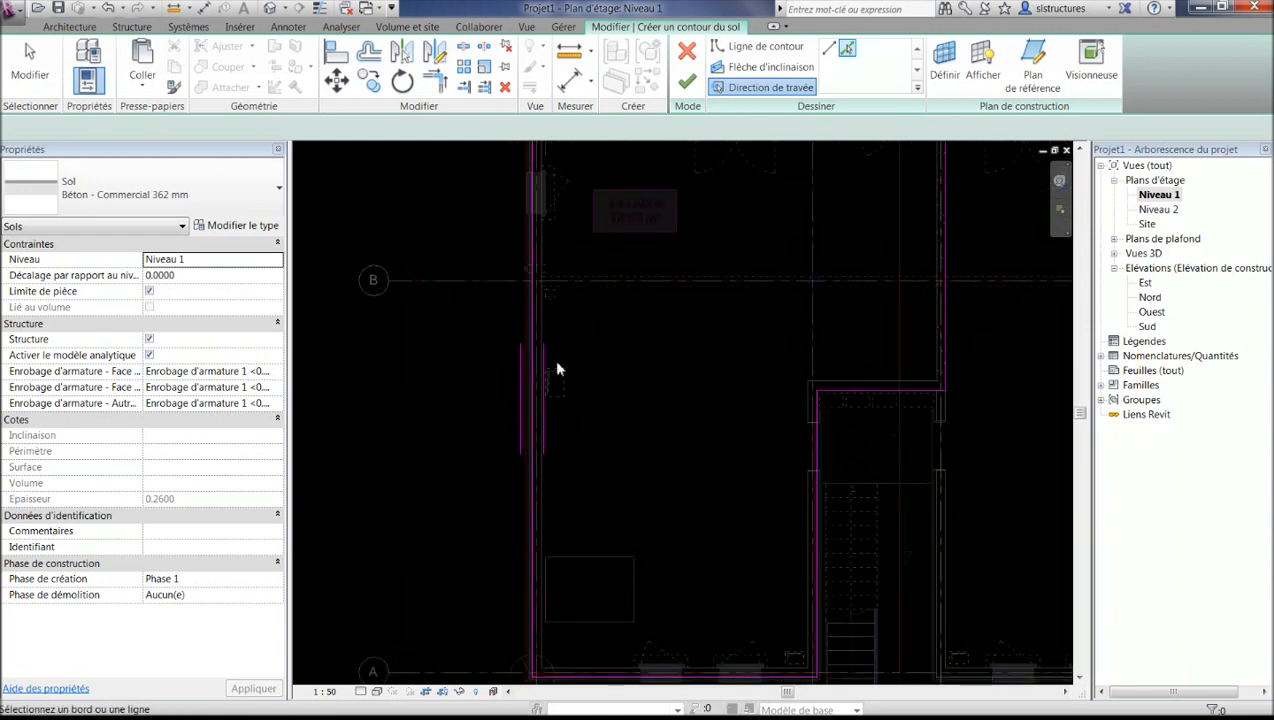
scroll(533, 231, "down", 2)
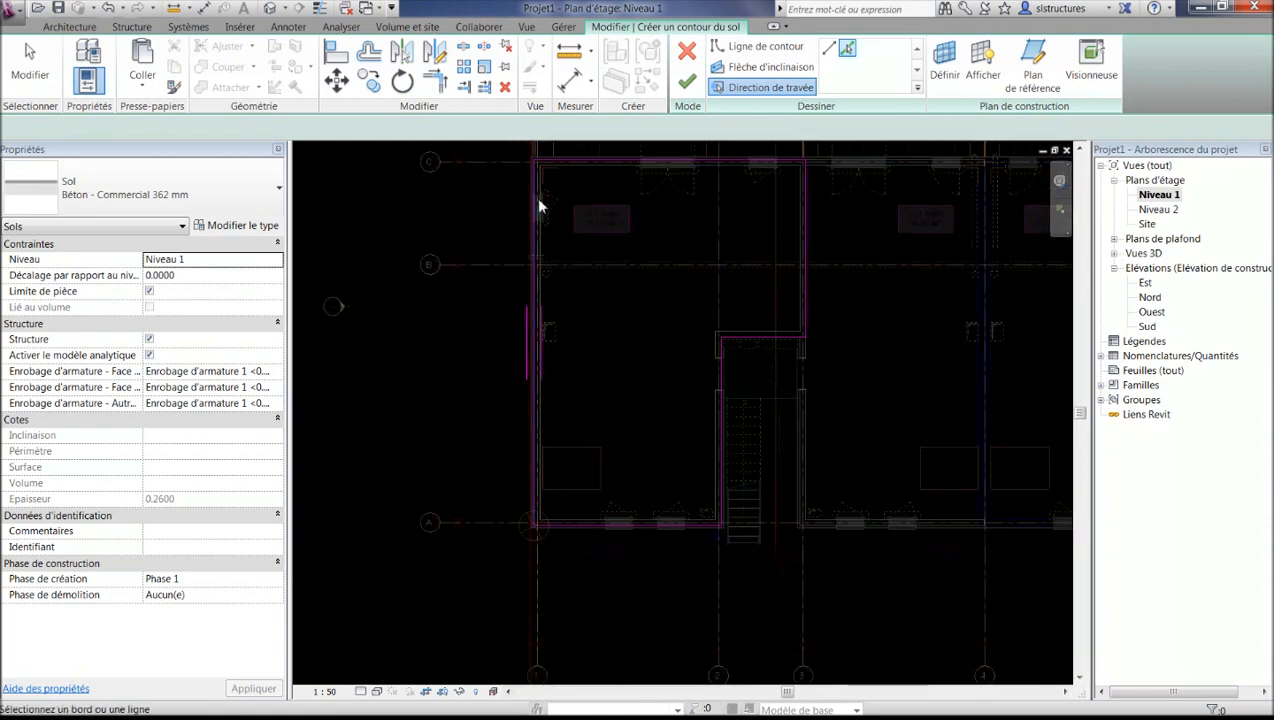
- Delete the floor boundary line along the grid 1 wall
key("Escape")
left_click(535, 207)
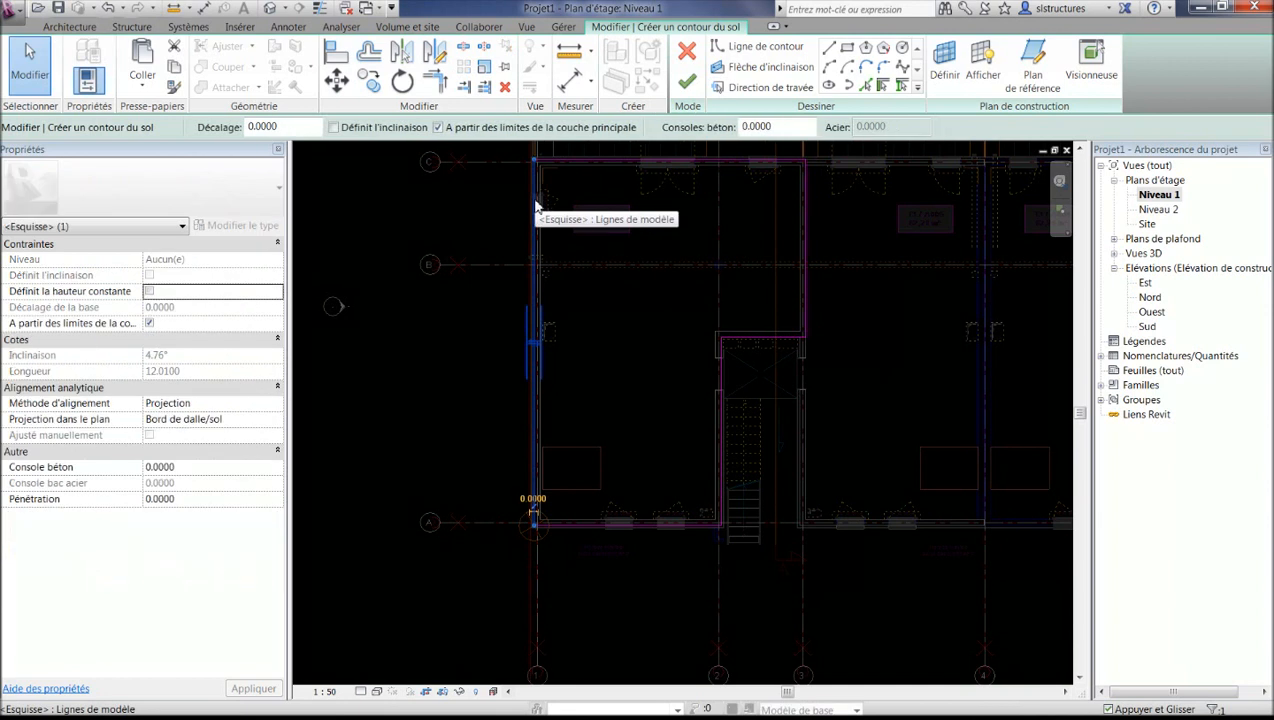
left_click(546, 188)
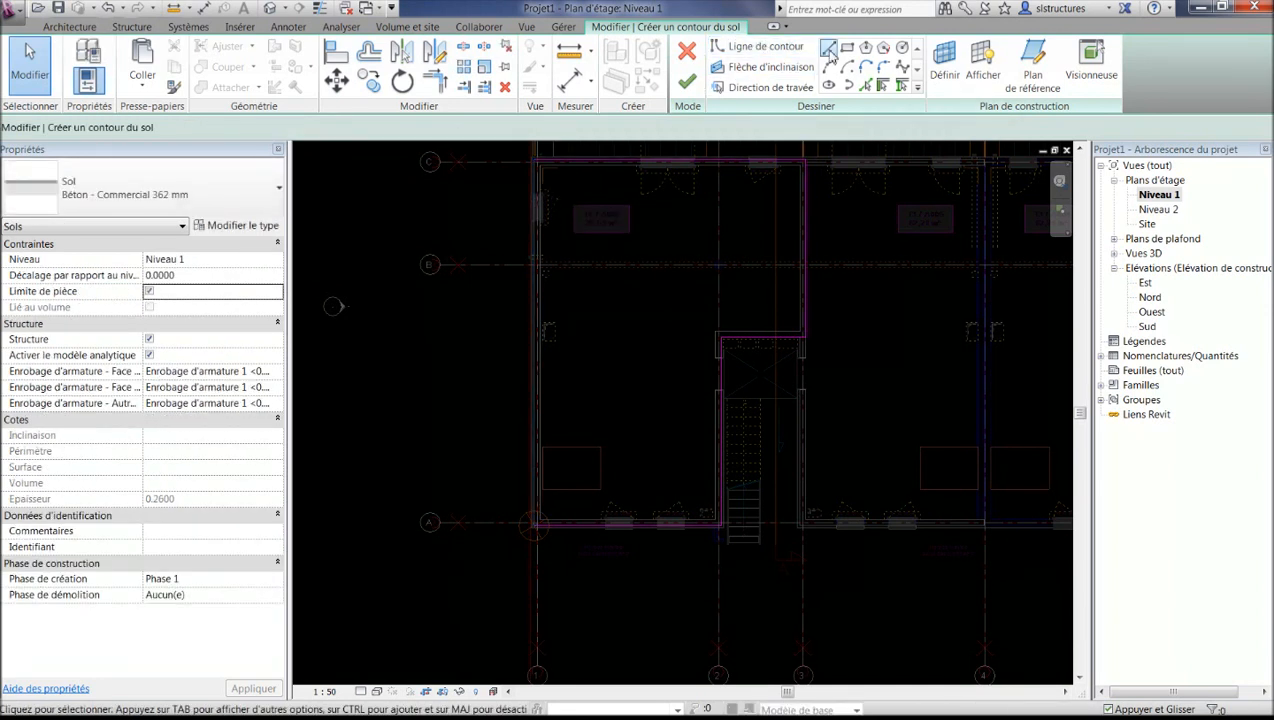
left_click(883, 87)
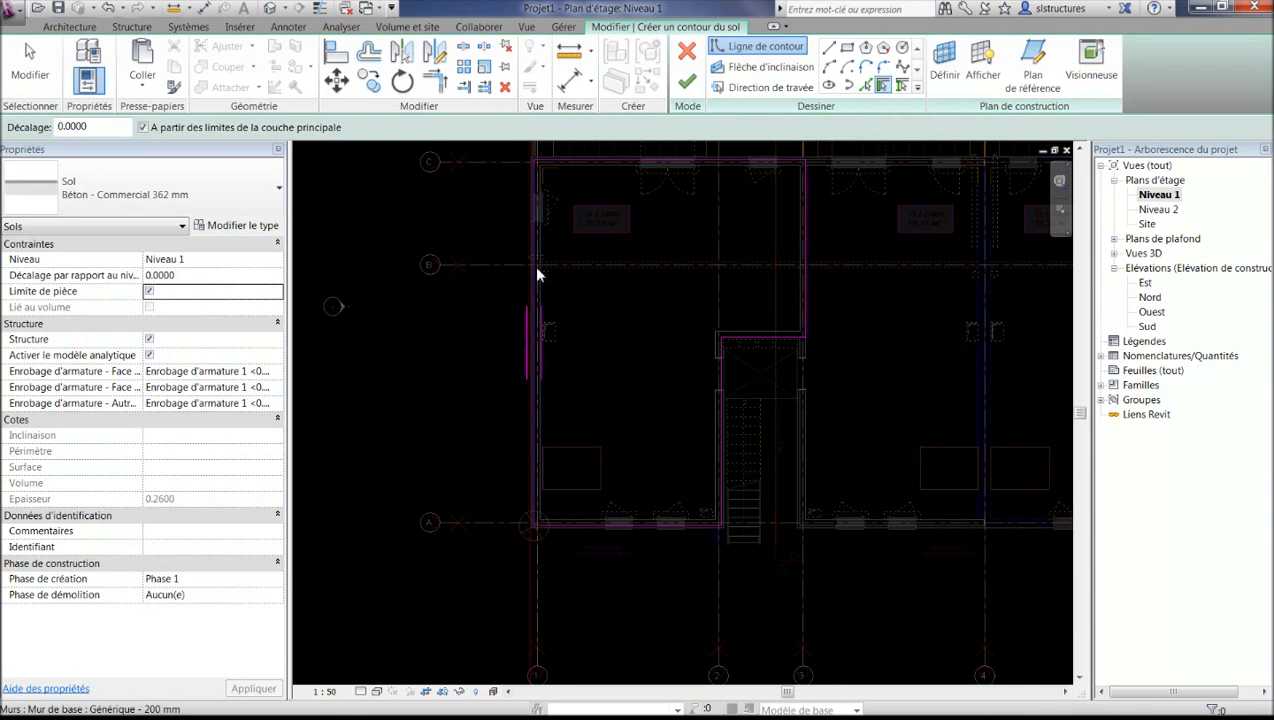
key("Escape")
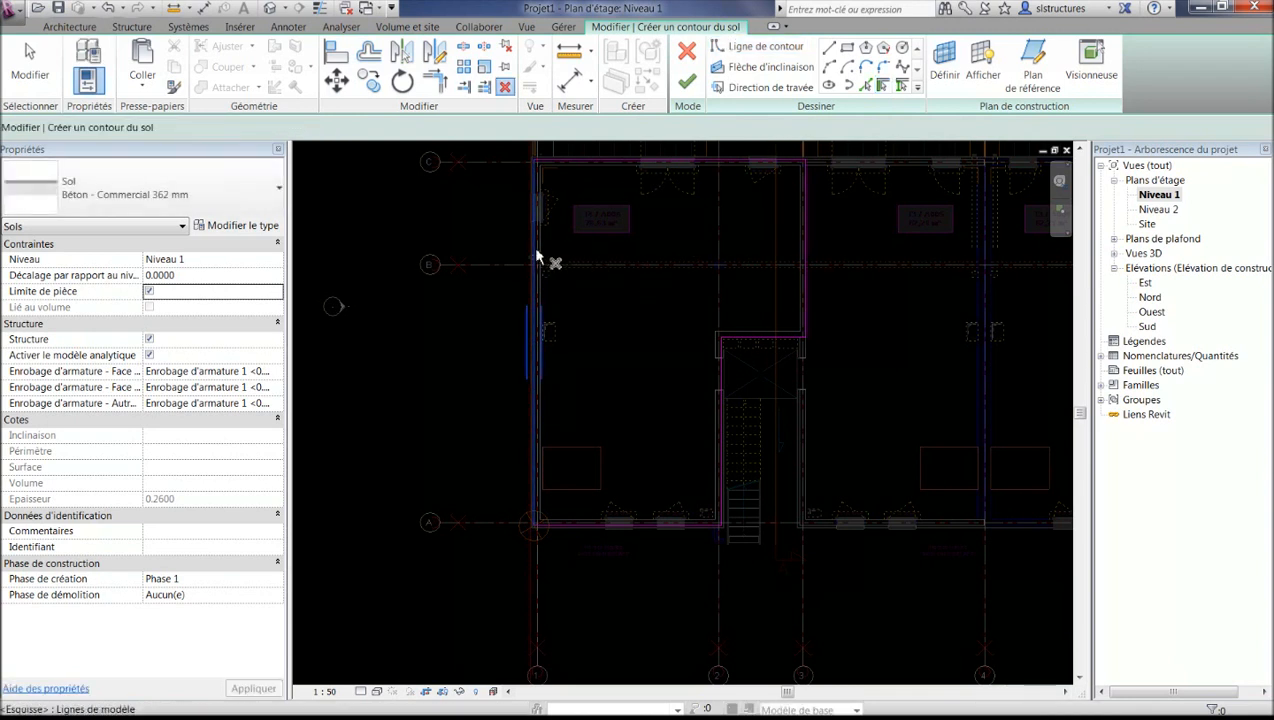
left_click(536, 257)
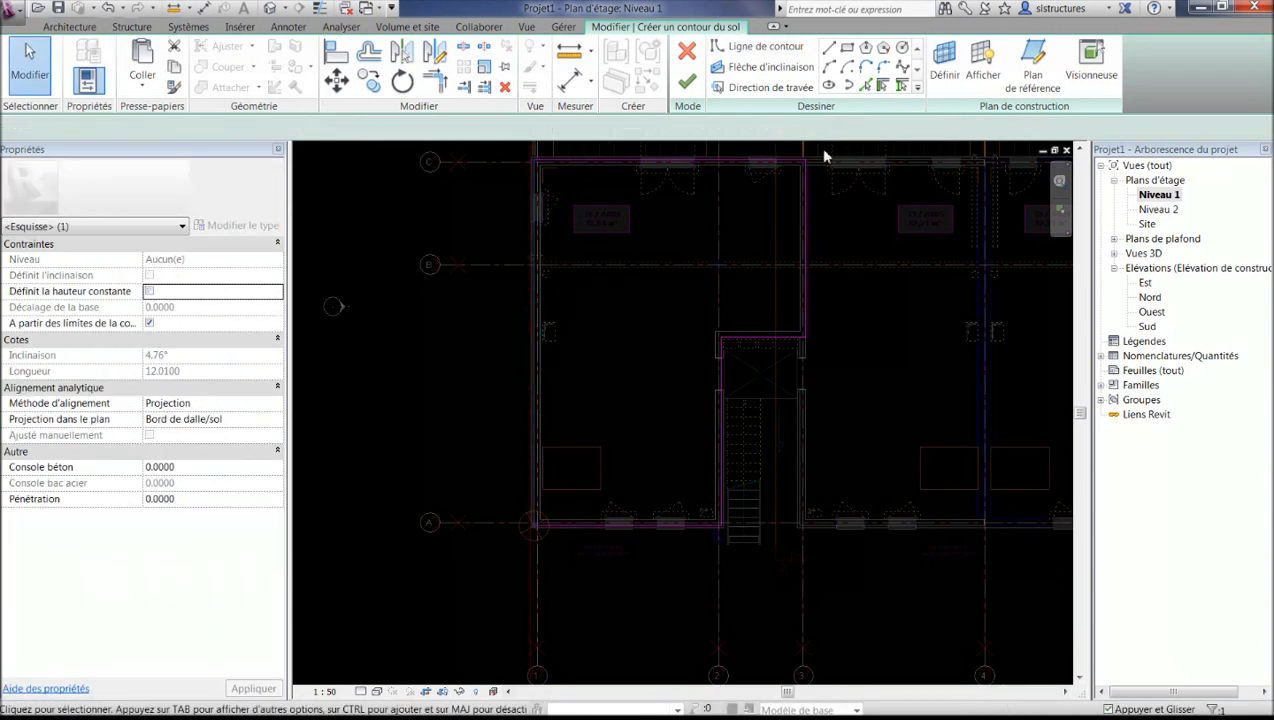
- Redraw the grid 1 boundary as a straight vertical line from the grid C corner to the grid A corner
left_click(829, 49)
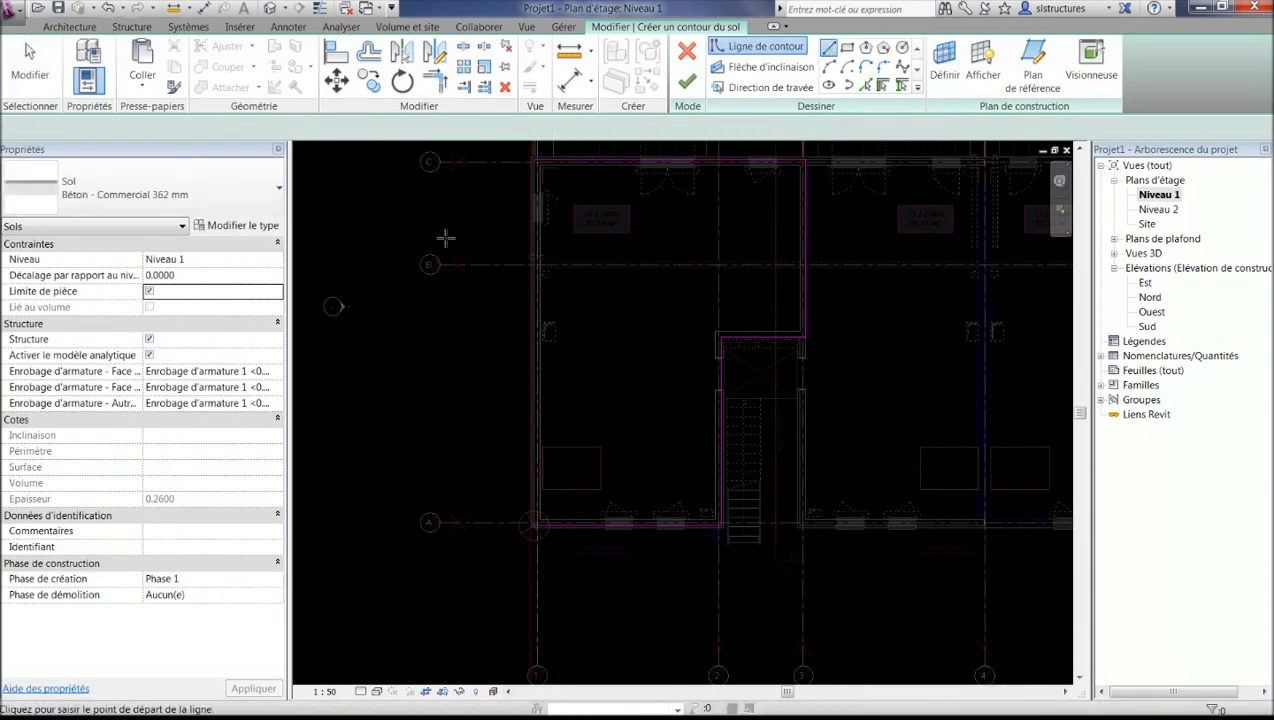
scroll(534, 167, "up", 3)
left_click(532, 163)
scroll(535, 505, "down", 1)
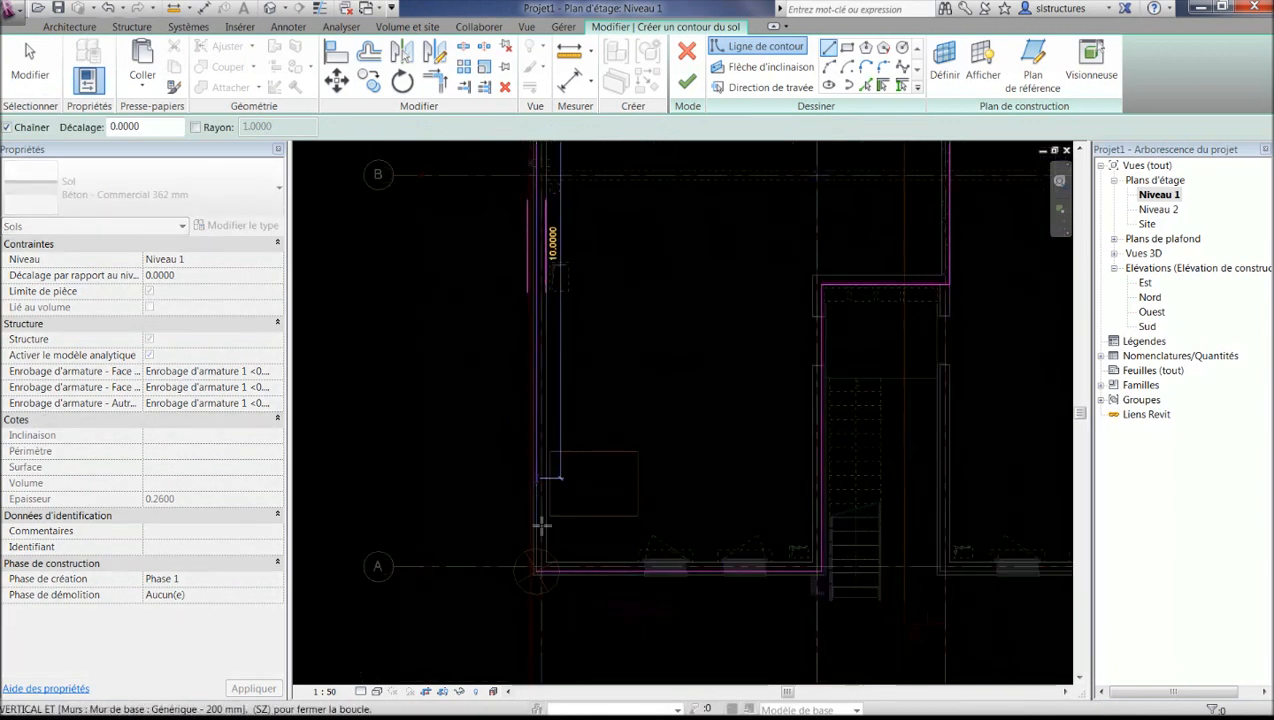
scroll(541, 525, "up", 3)
scroll(542, 580, "down", 4)
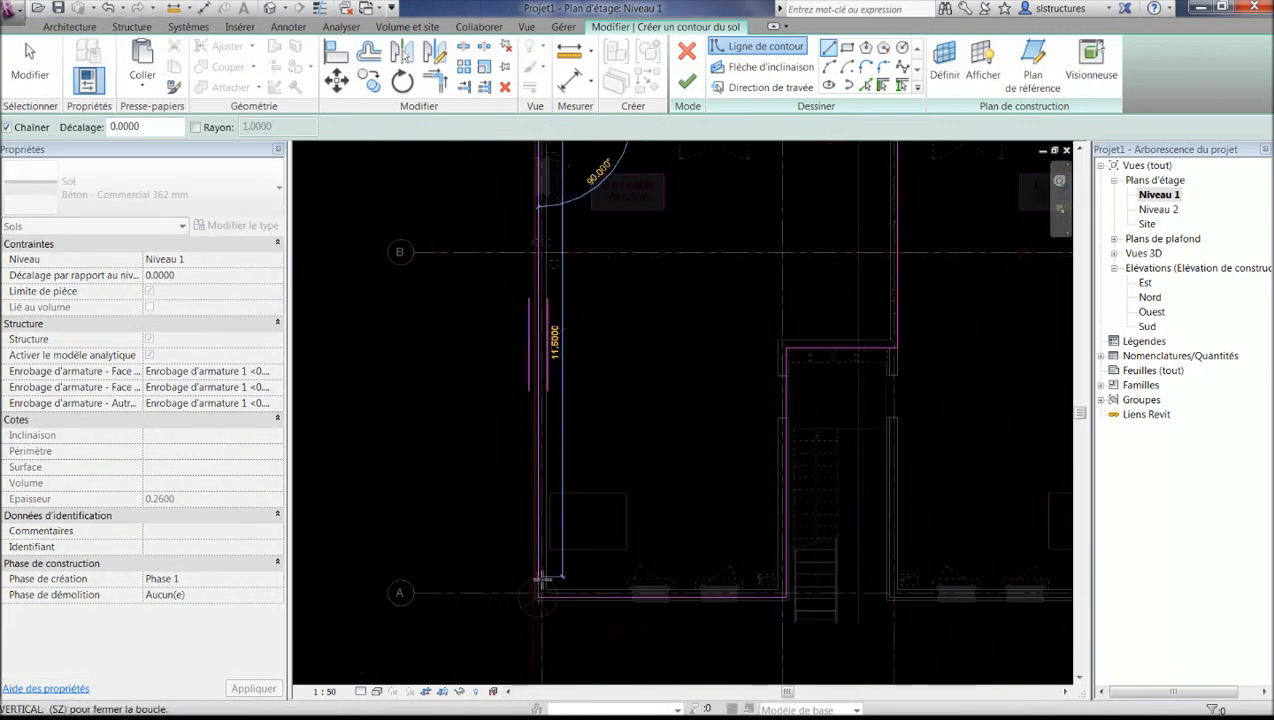
scroll(541, 583, "up", 4)
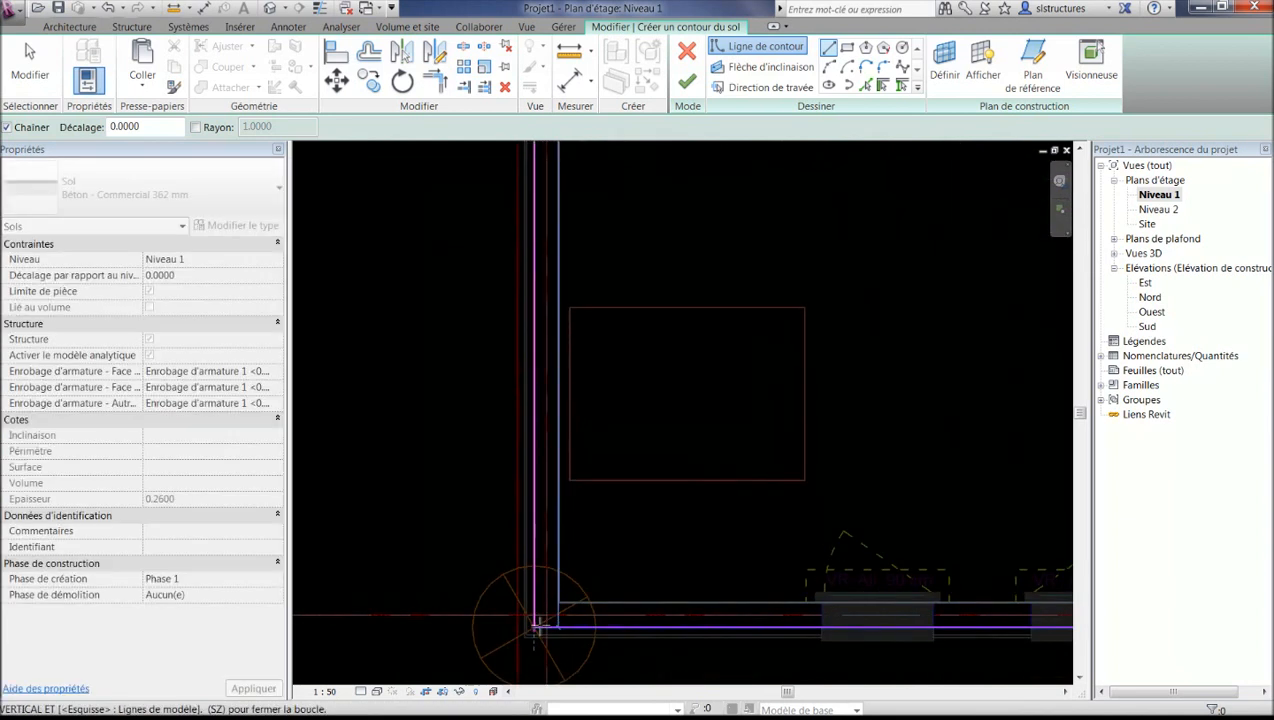
left_click(536, 628)
key("Escape")
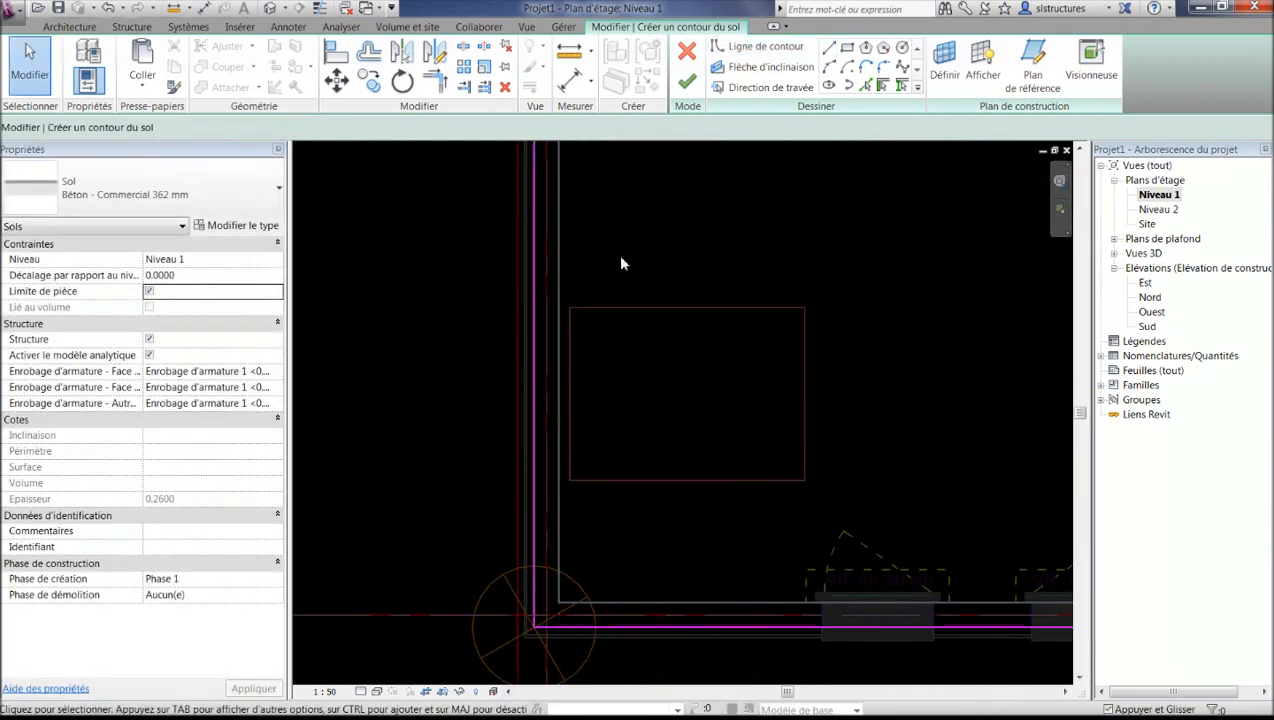
- Finish the floor sketch and check the slab's span direction symbol in the plan
scroll(622, 262, "down", 3)
middle_click_drag(646, 350, 659, 520)
scroll(636, 240, "down", 2)
middle_click_drag(637, 240, 587, 290)
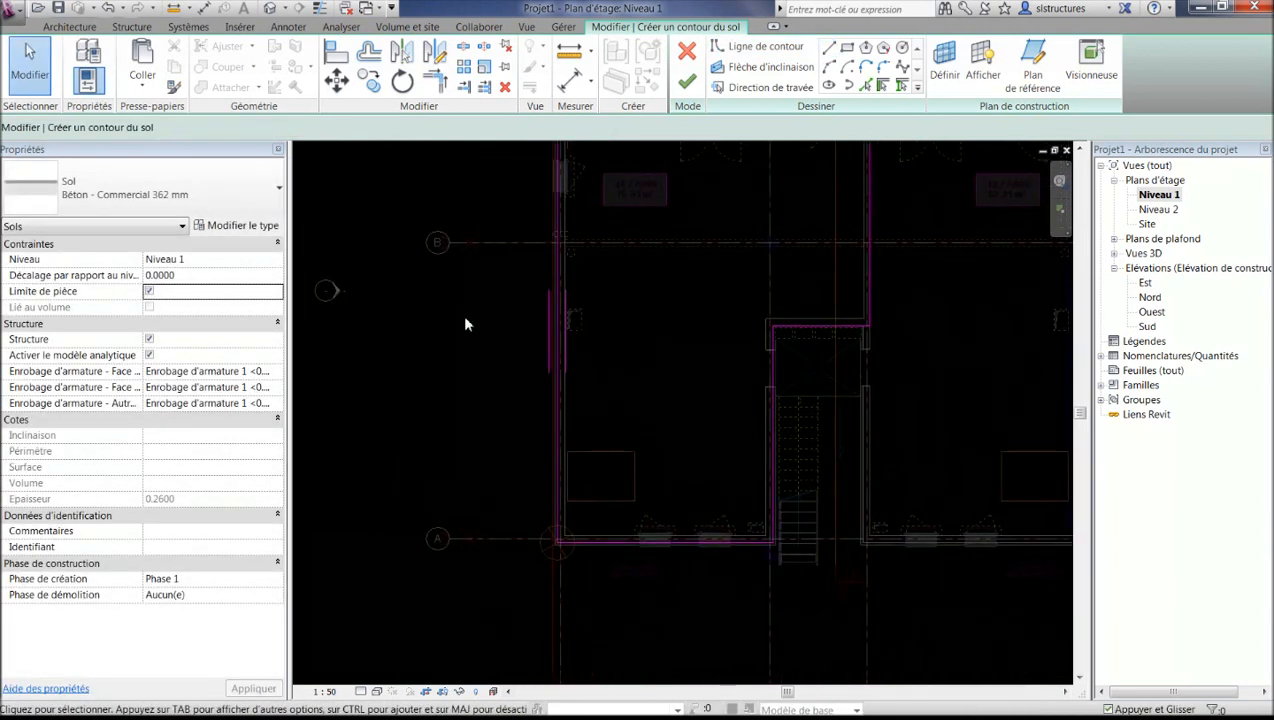
middle_click_drag(606, 175, 538, 227)
left_click(686, 81)
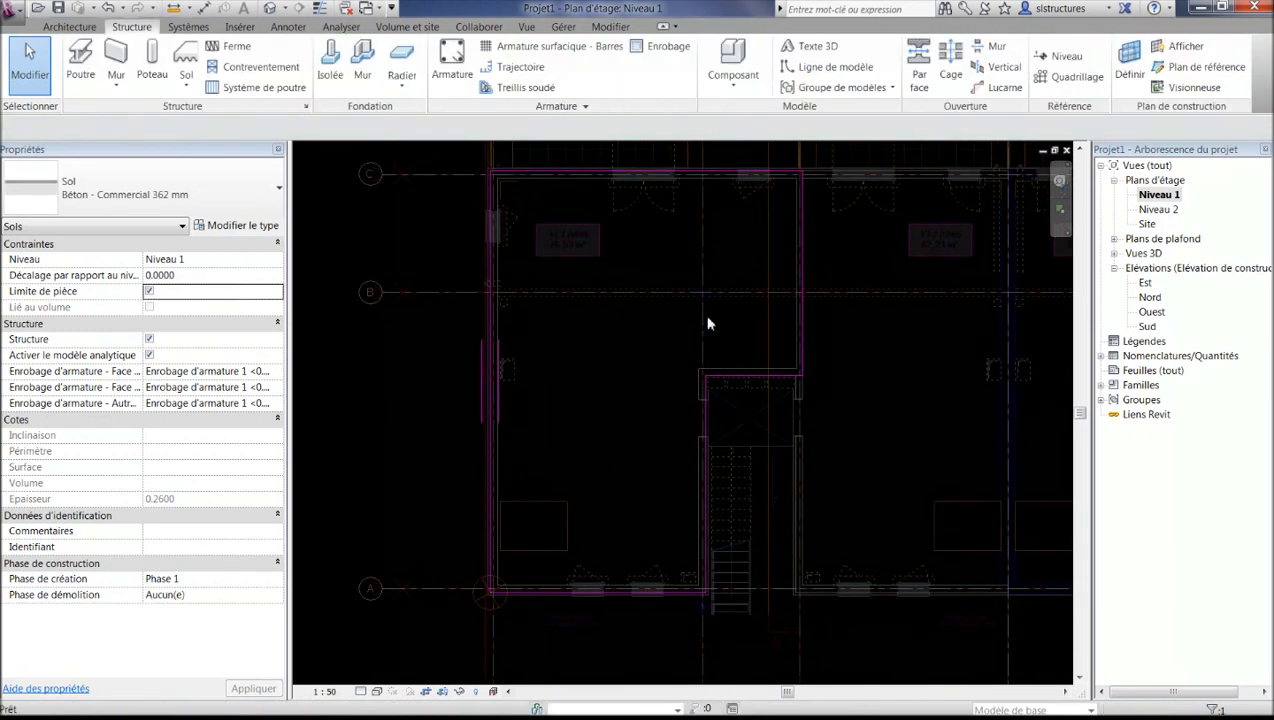
left_click(628, 380)
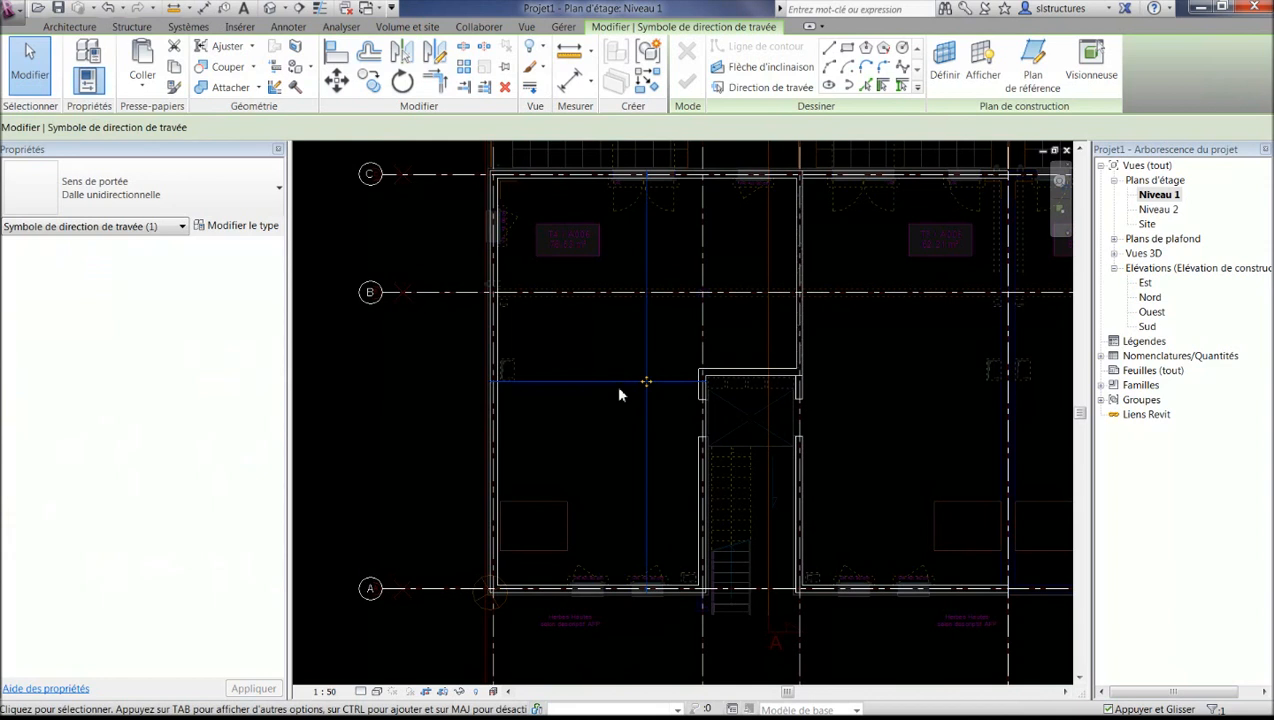
key("Escape")
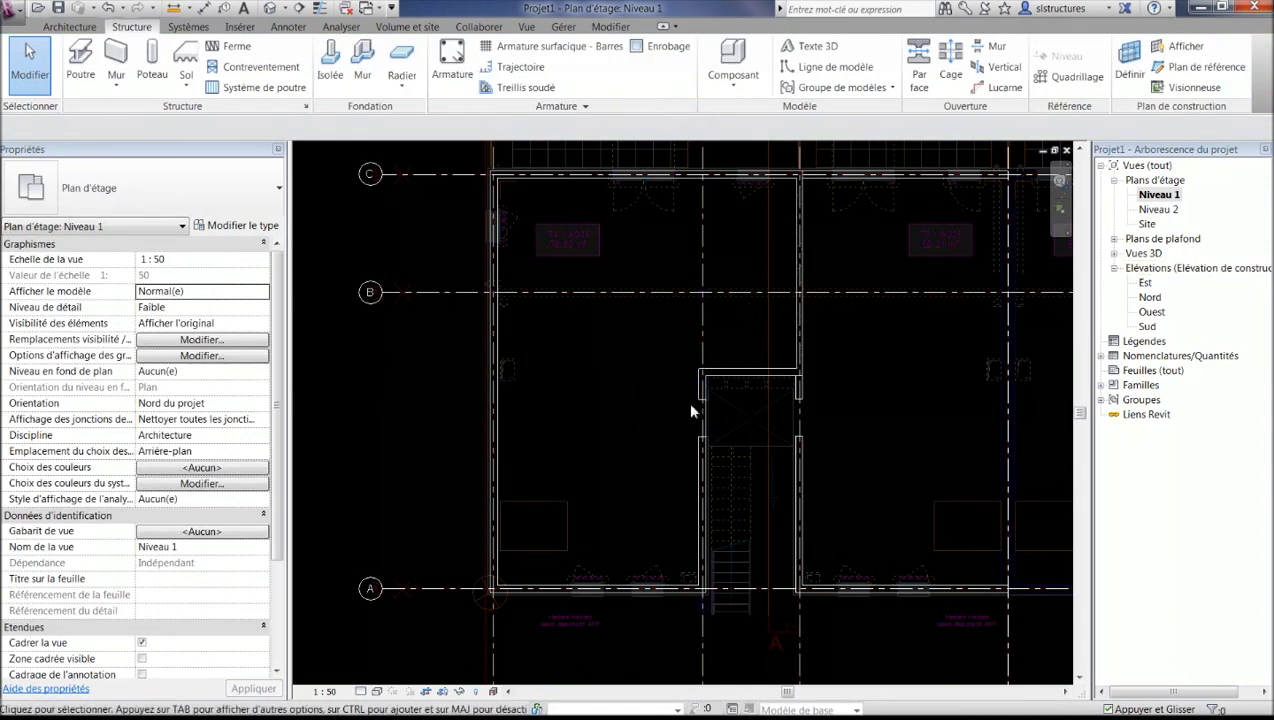
- Dismiss the save reminder and select the new floor slab in the 3D view, seen from a lower angle
scroll(690, 404, "down", 2)
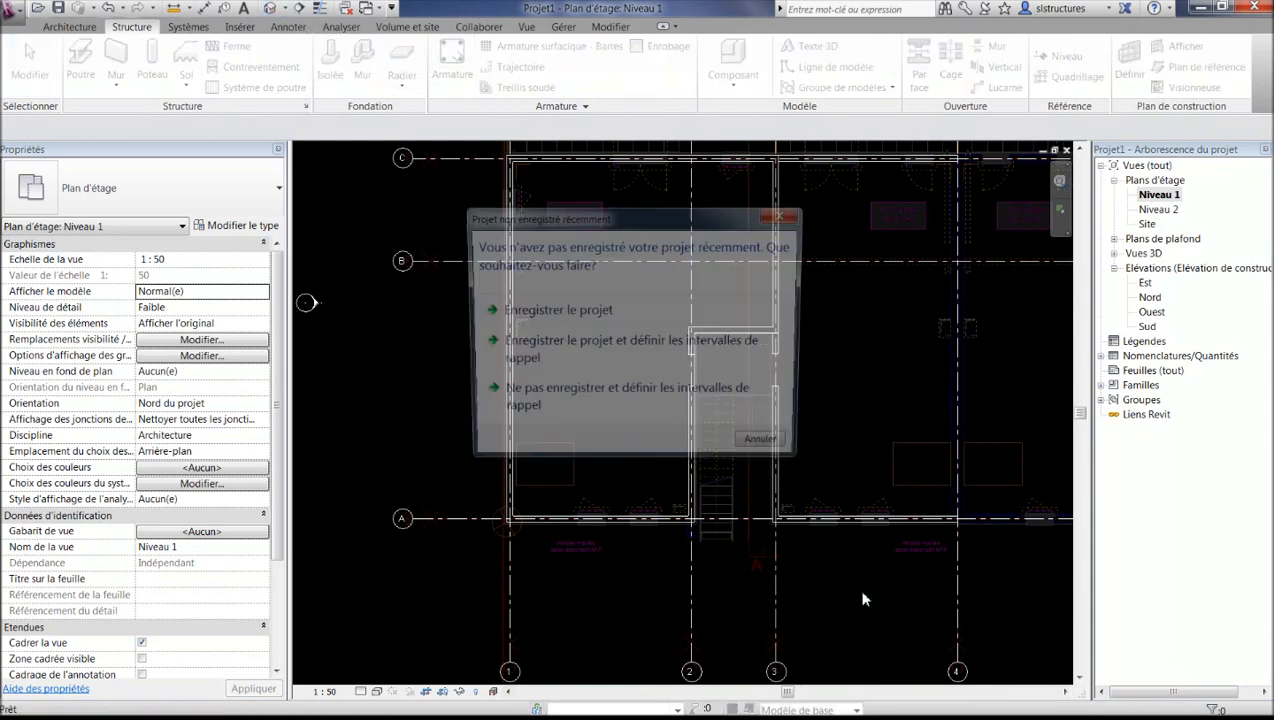
left_click(785, 213)
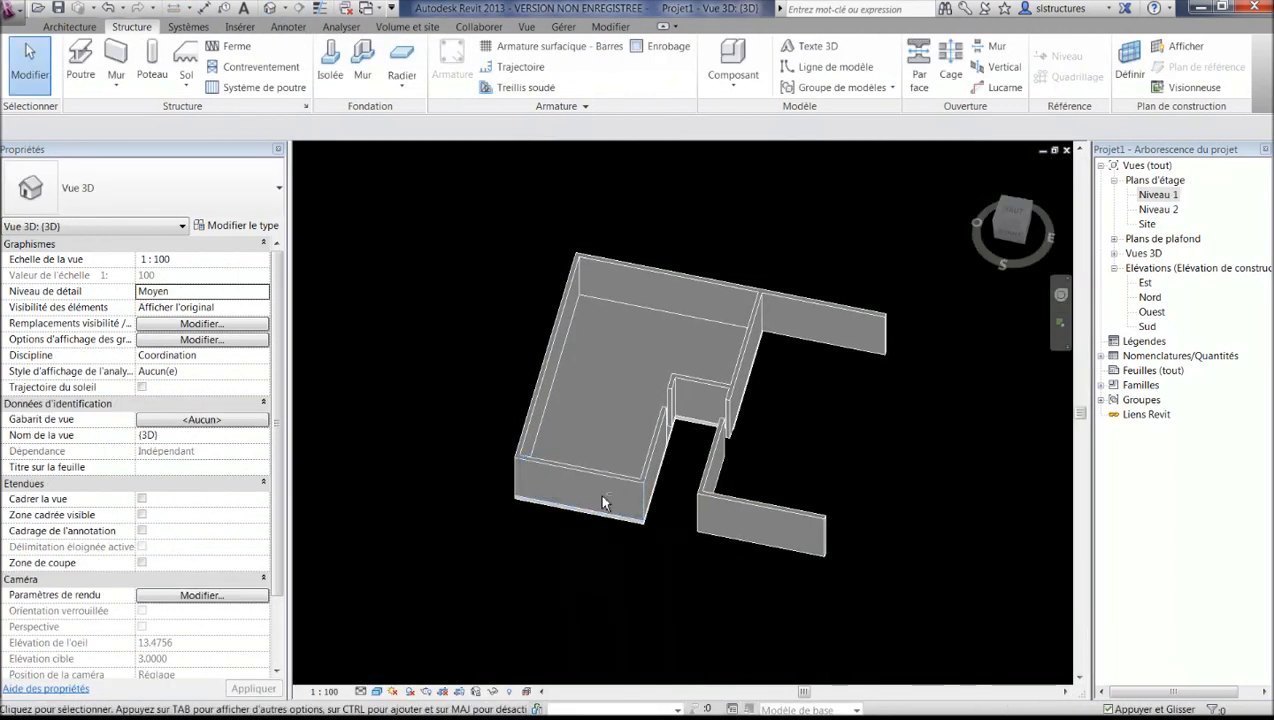
middle_click_drag(602, 503, 692, 338, "shift")
middle_click_drag(682, 473, 669, 508)
left_click(668, 545)
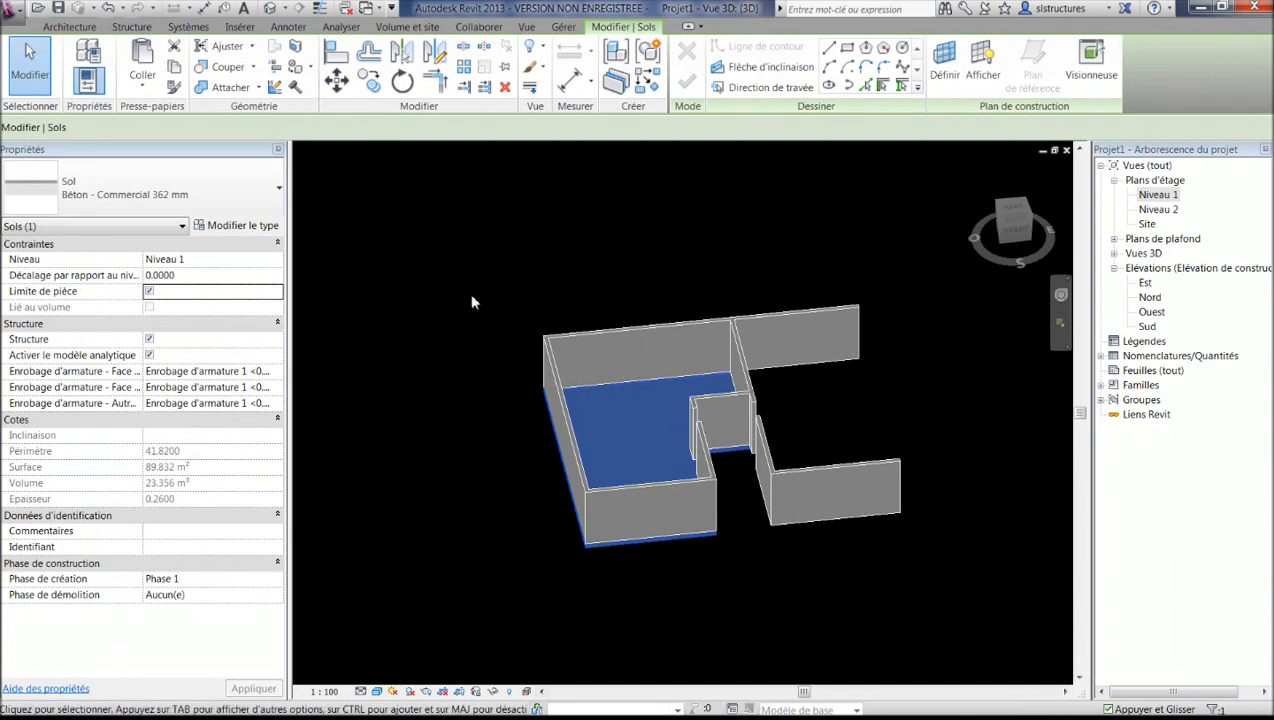
- Open the layer structure of the slab's floor type for editing
left_click(155, 183)
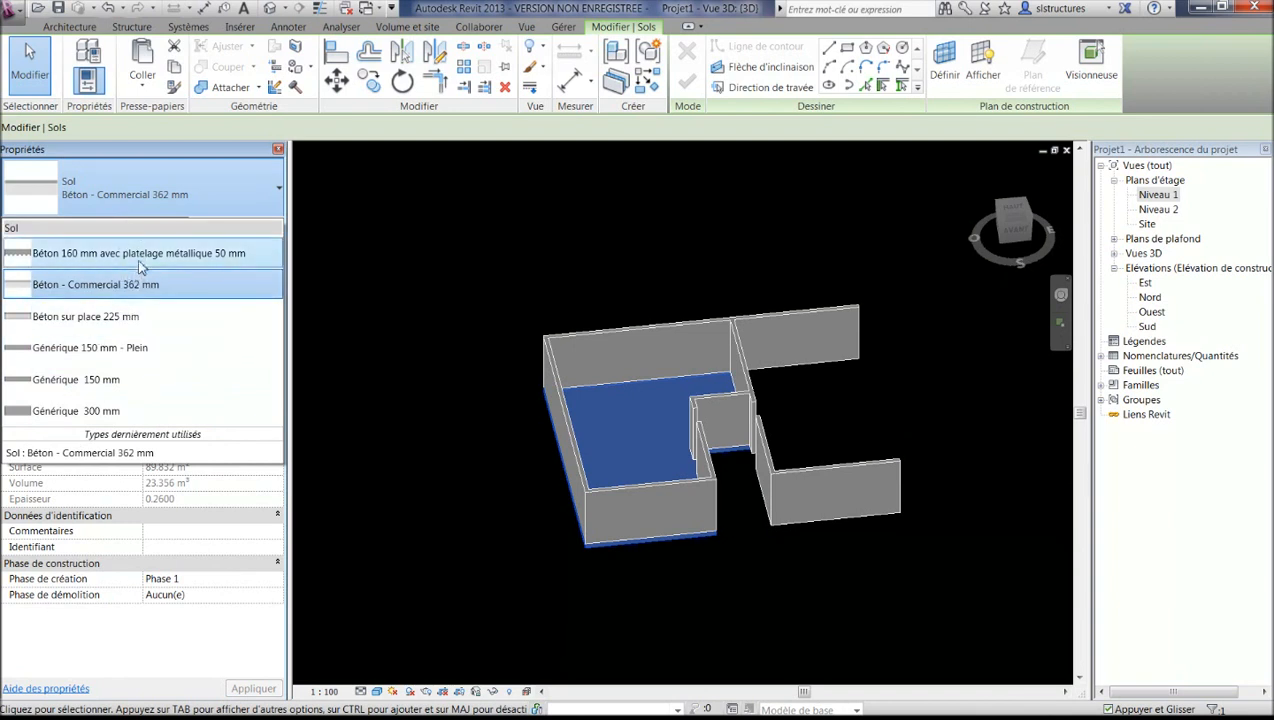
left_click(190, 153)
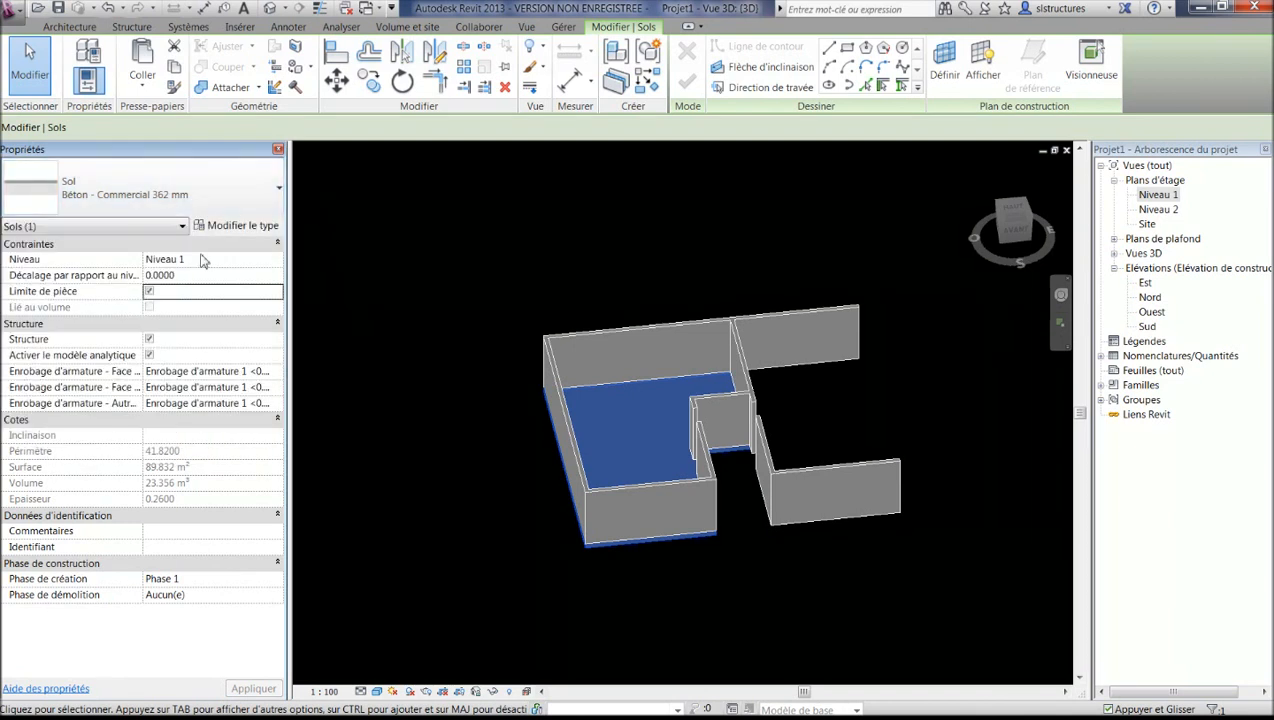
left_click(240, 226)
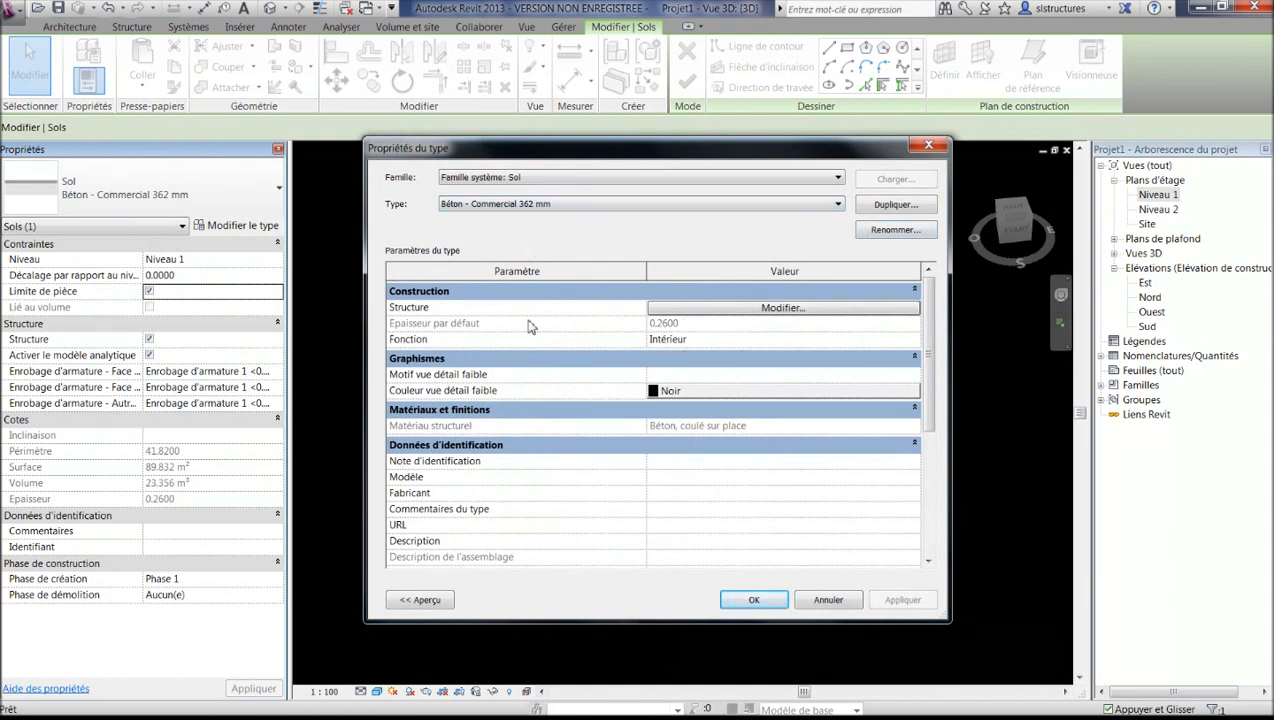
left_click(766, 308)
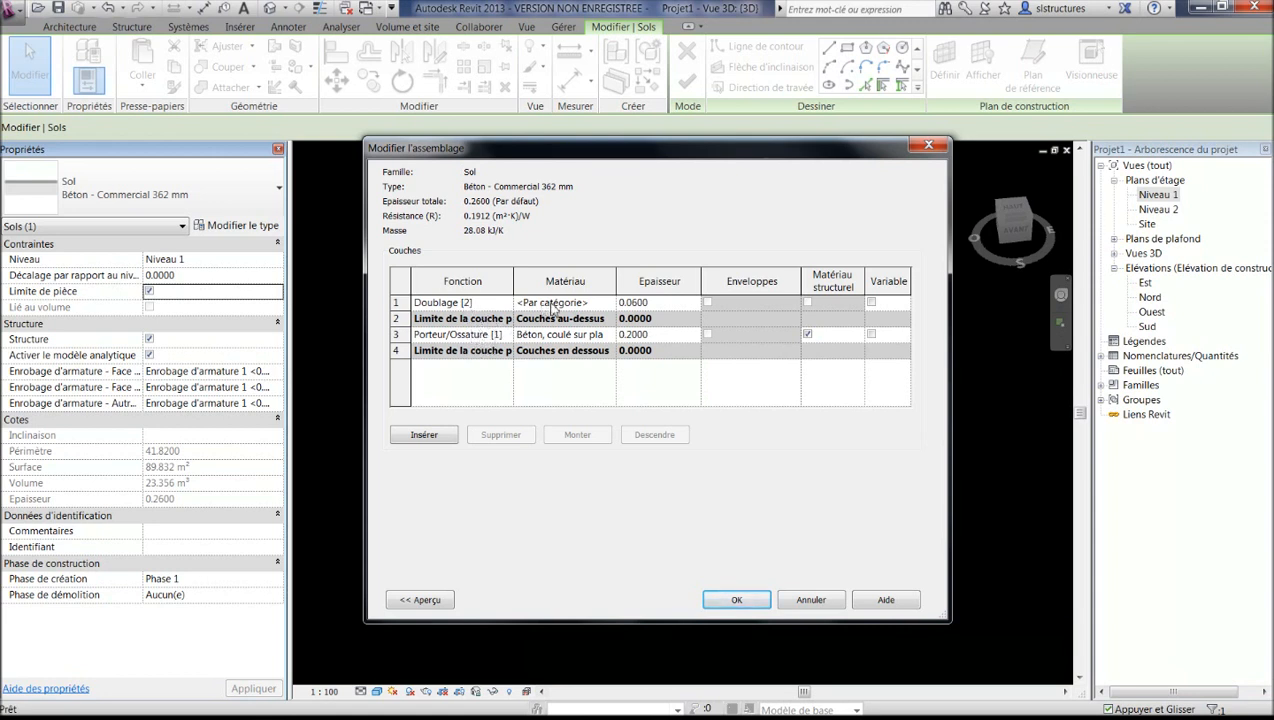
- Assign the material Isolant imperméable to the Doublage [2] layer and apply the changes to the floor type
left_click(602, 302)
left_click(610, 301)
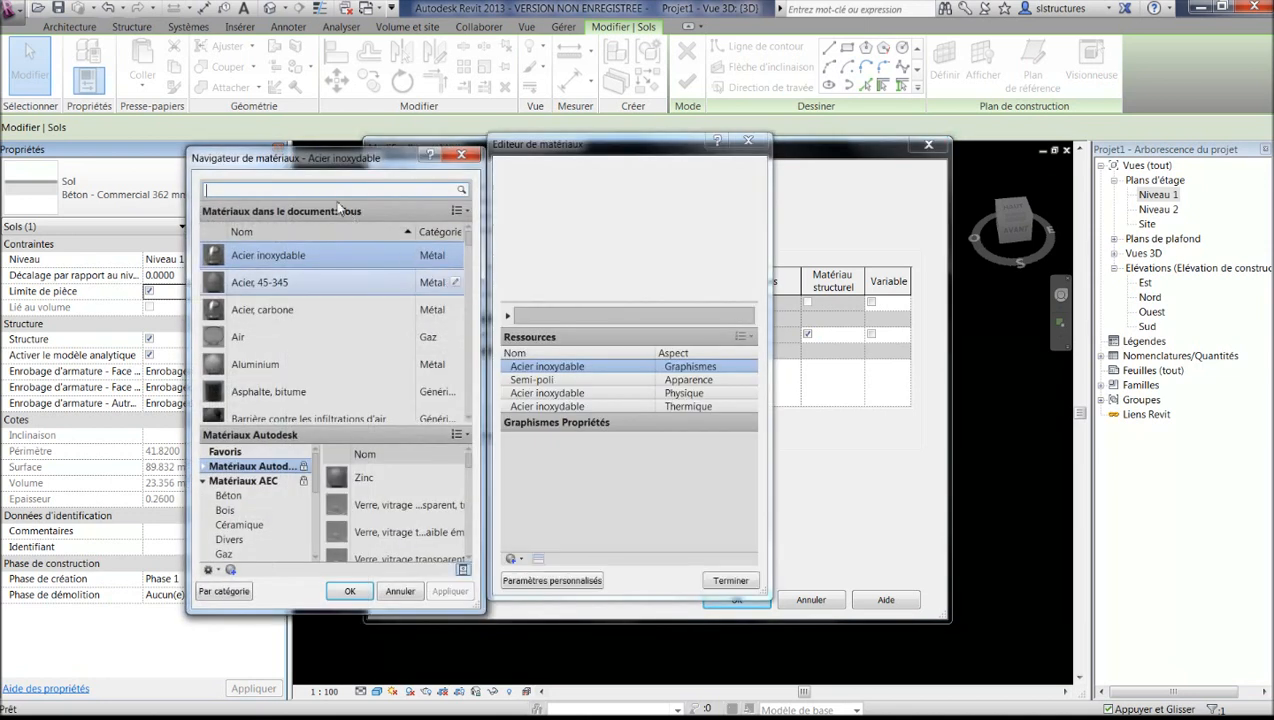
type("isolan")
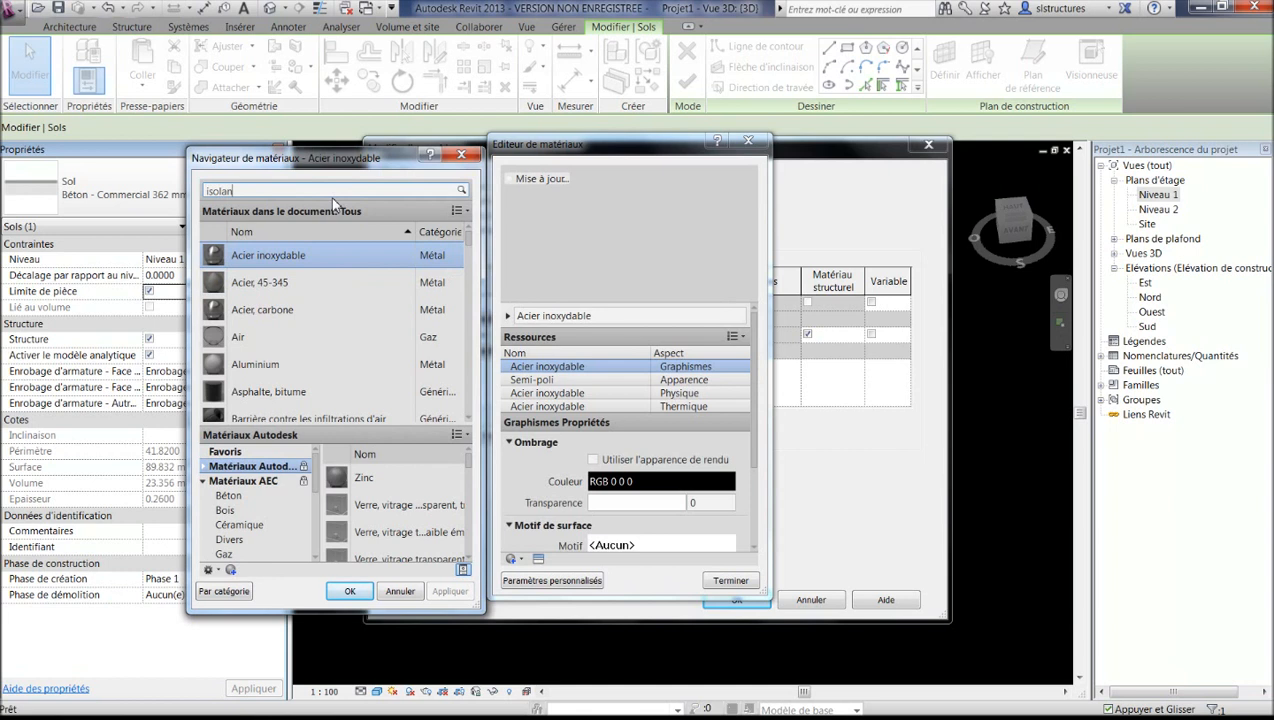
left_click(278, 273)
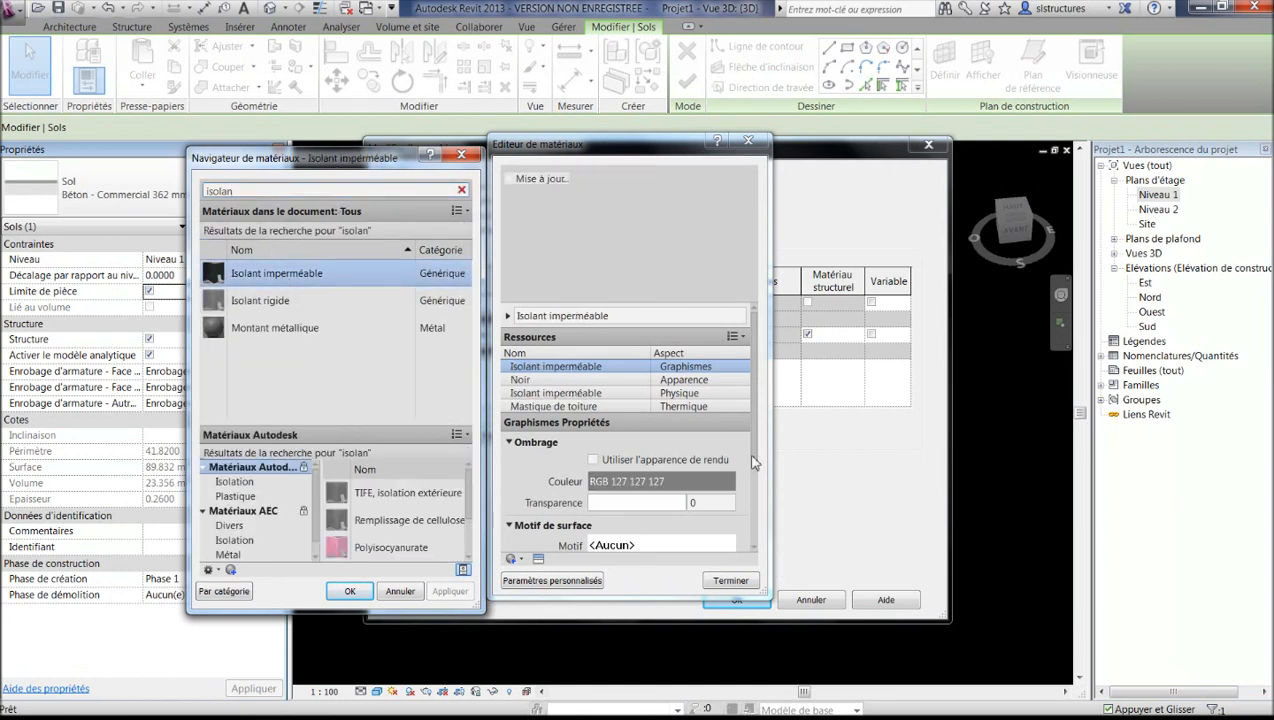
left_click_drag(754, 456, 752, 530)
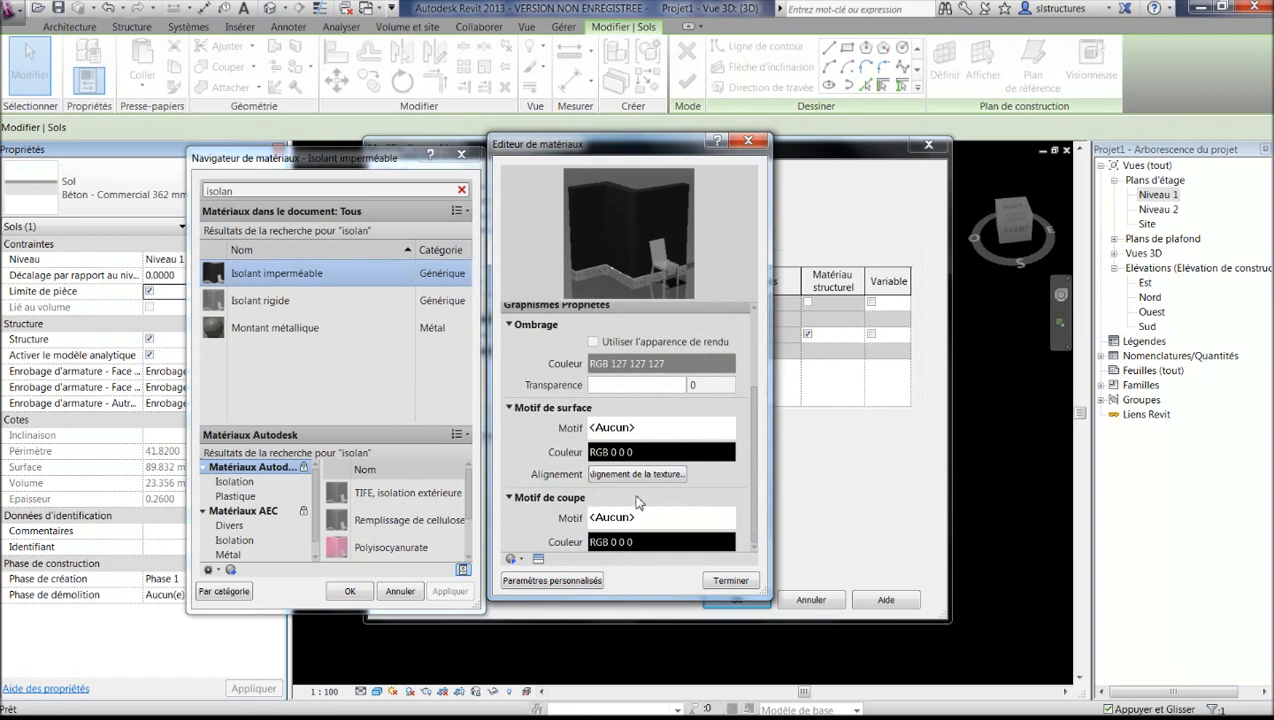
left_click(728, 581)
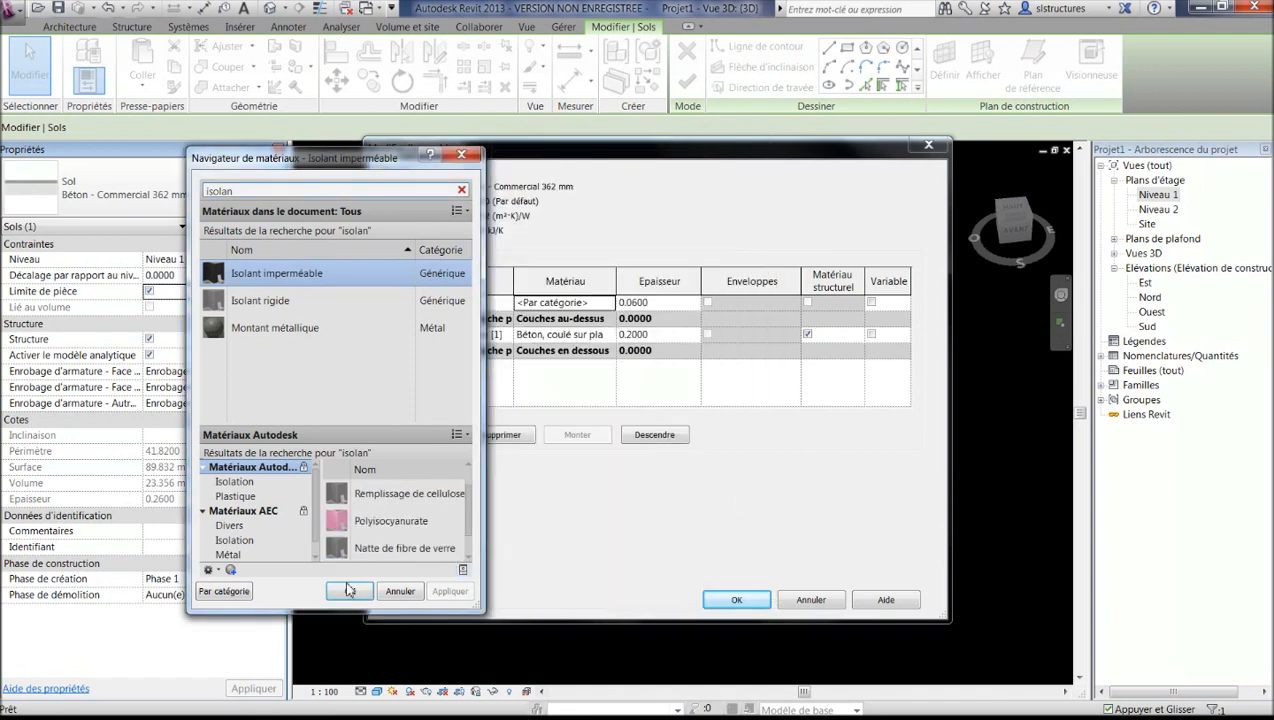
left_click(349, 591)
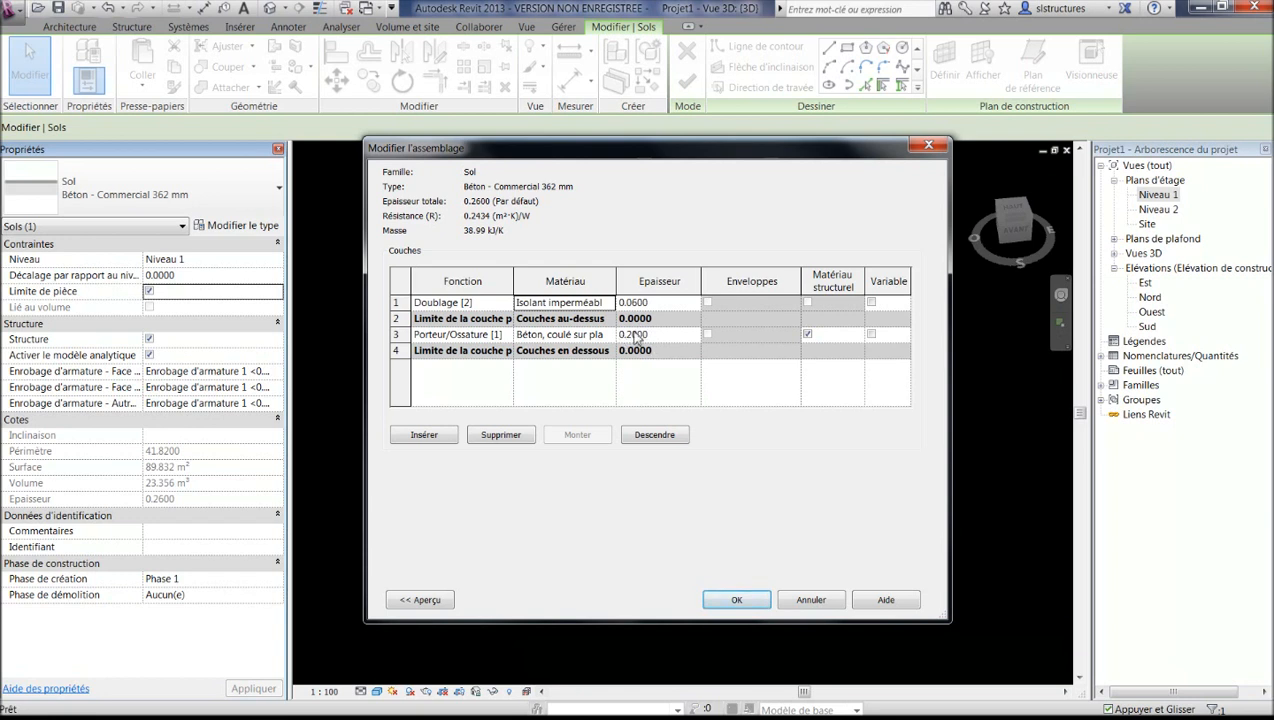
left_click(736, 600)
left_click(754, 600)
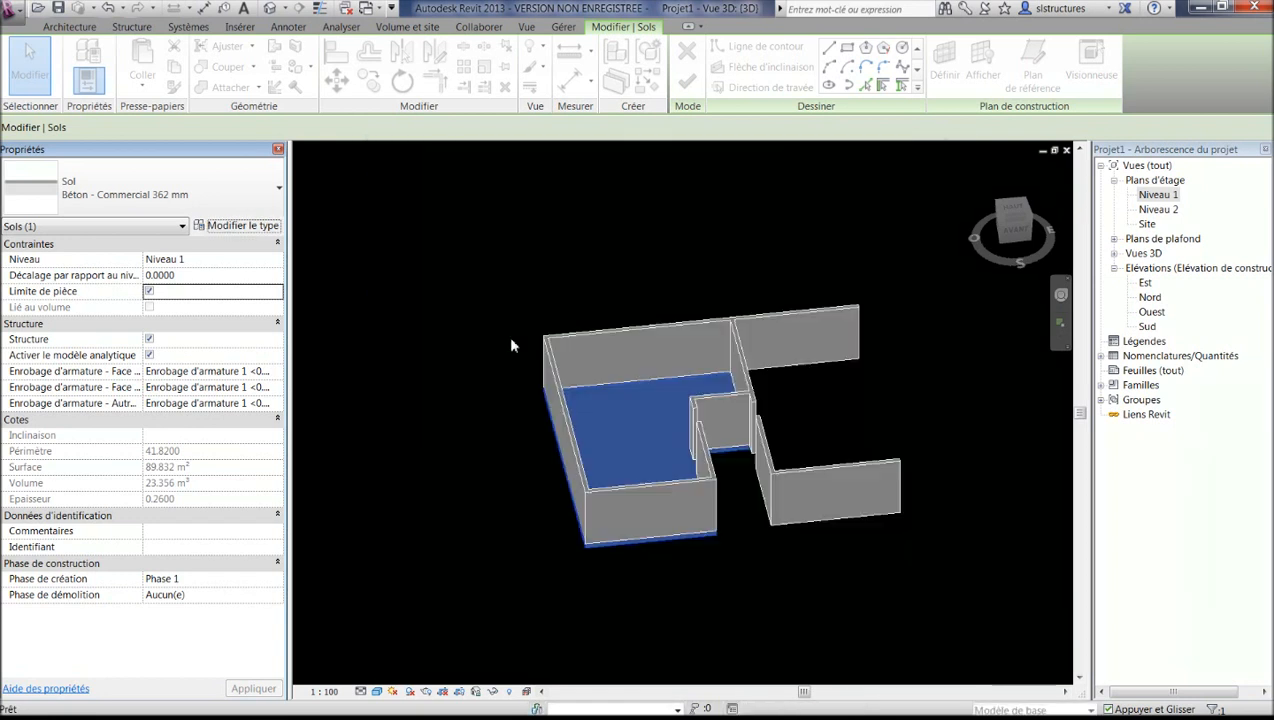
key("Escape")
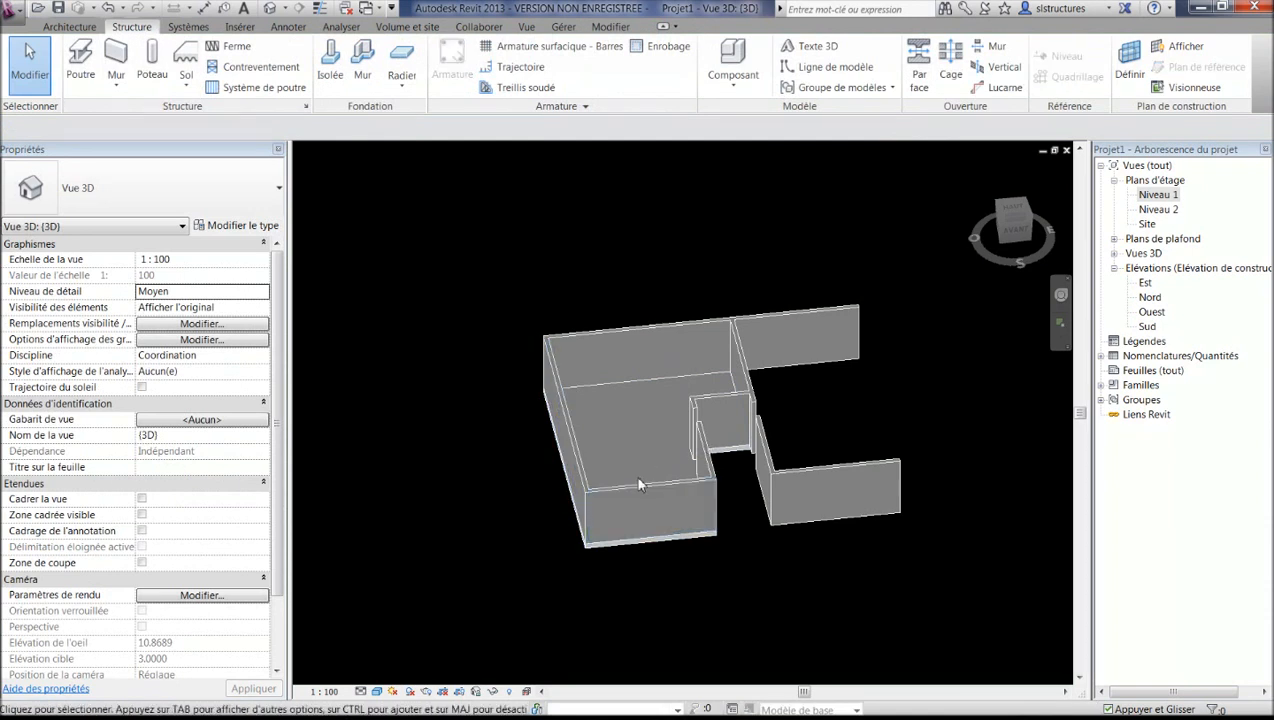
- Copy all the walls and the floor slab and paste them aligned to Niveau 2
middle_click_drag(722, 453, 690, 407)
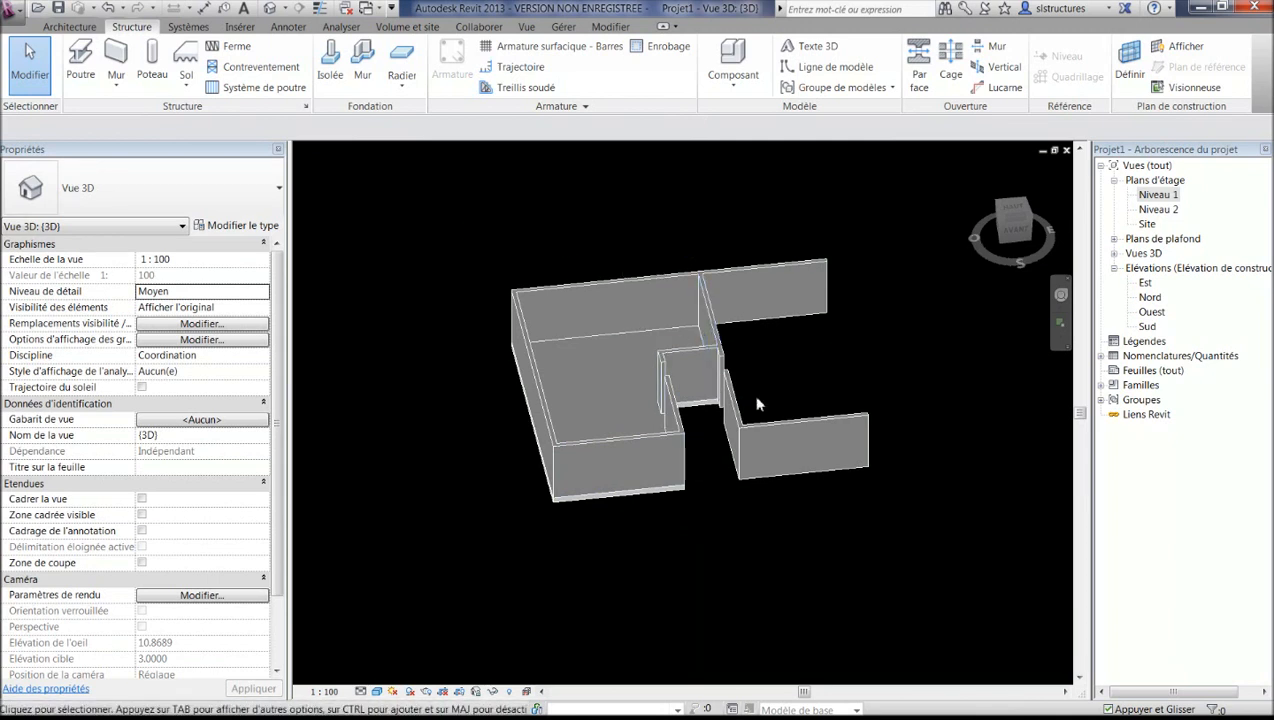
left_click_drag(400, 206, 890, 522)
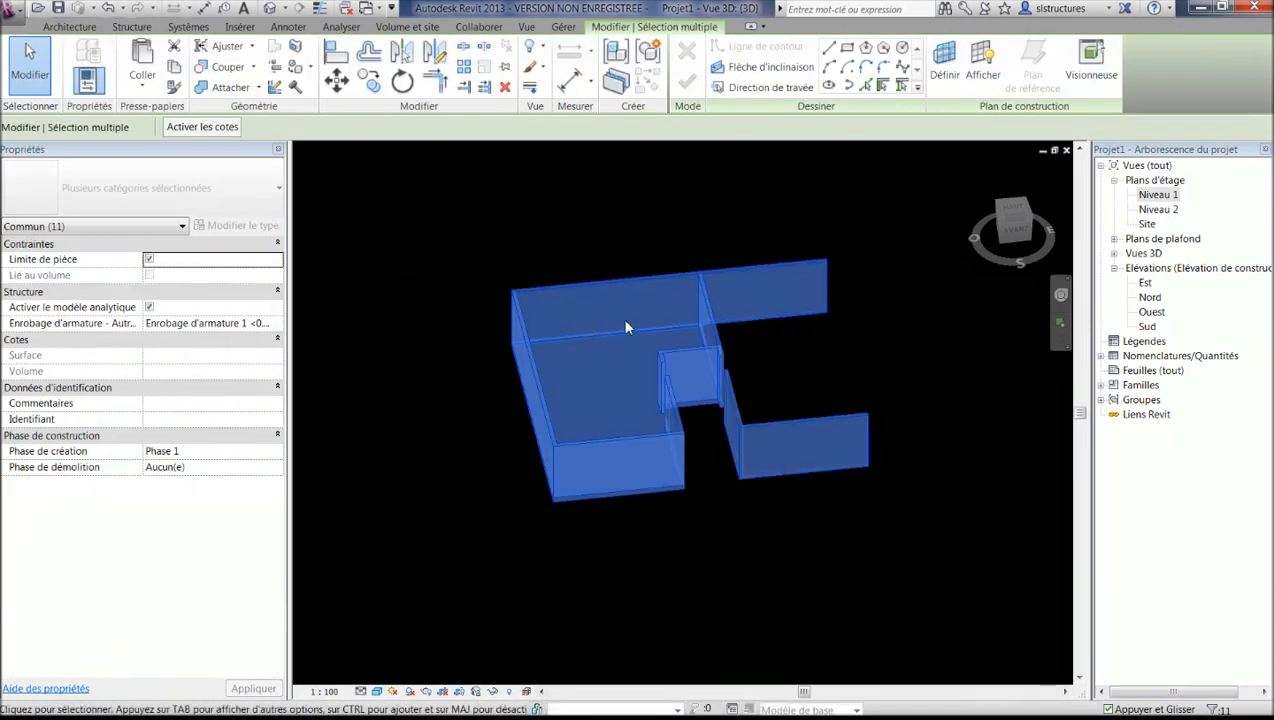
left_click(175, 75)
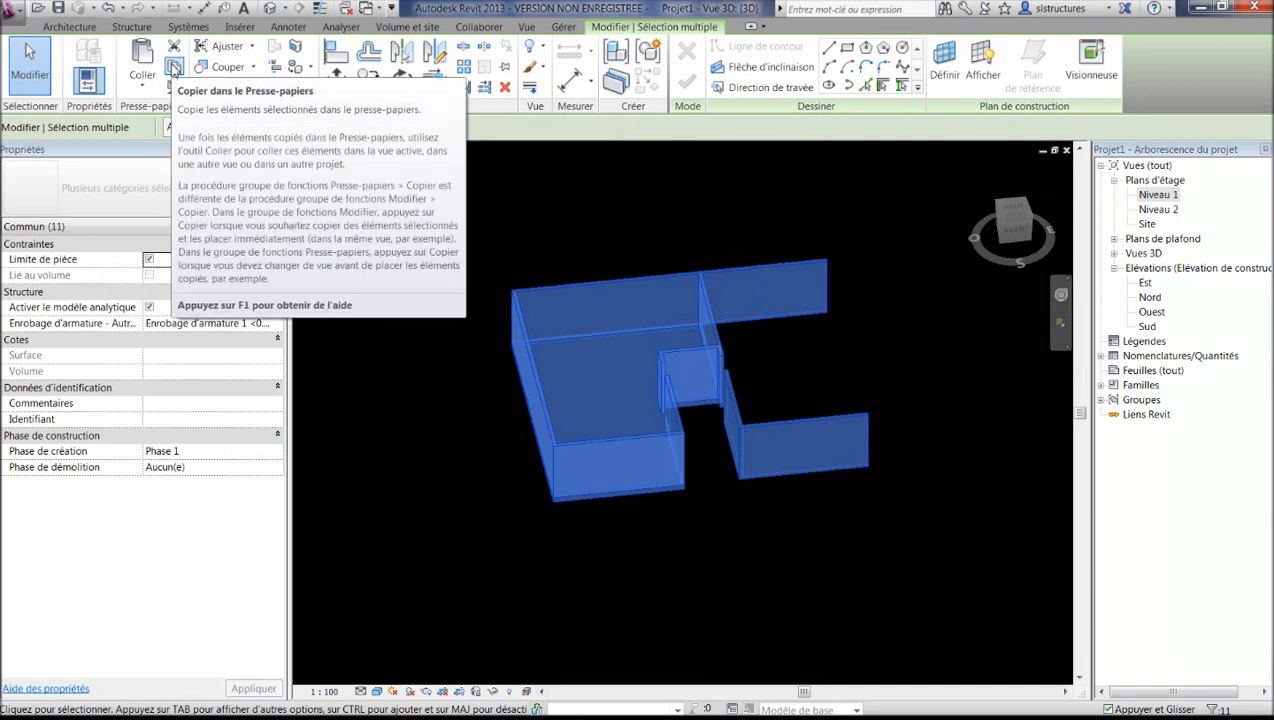
left_click(144, 88)
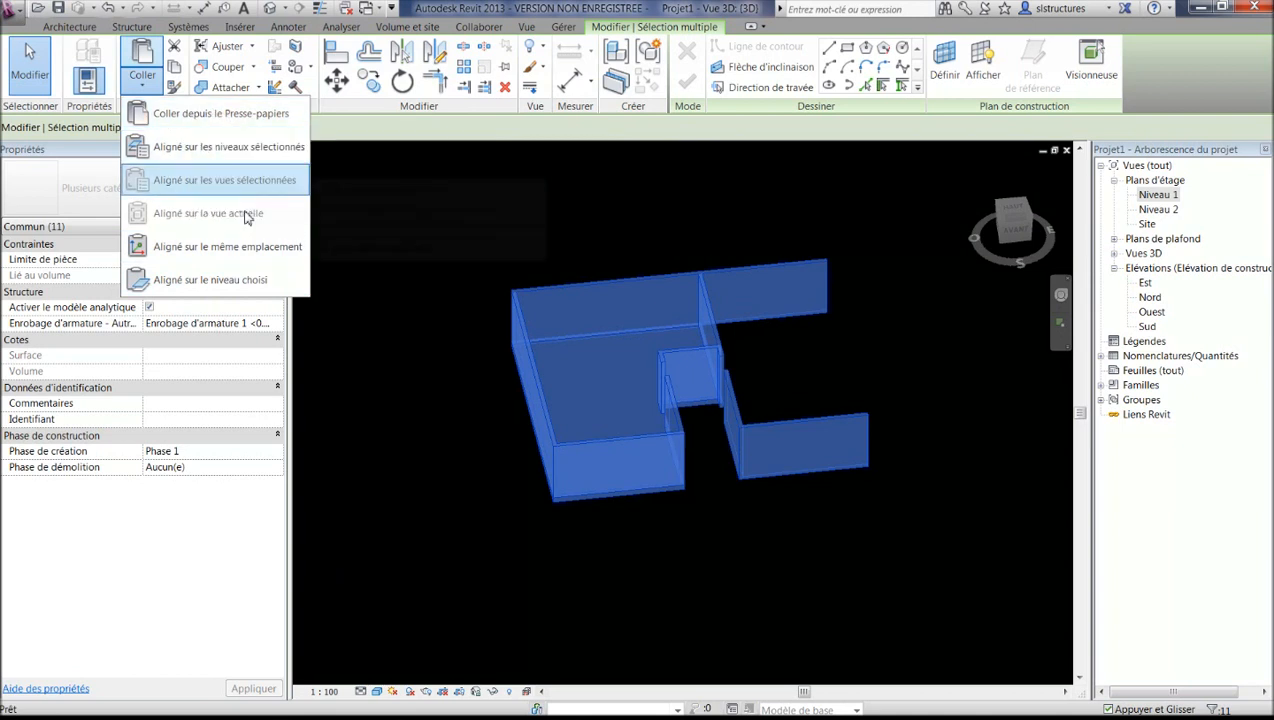
left_click(221, 153)
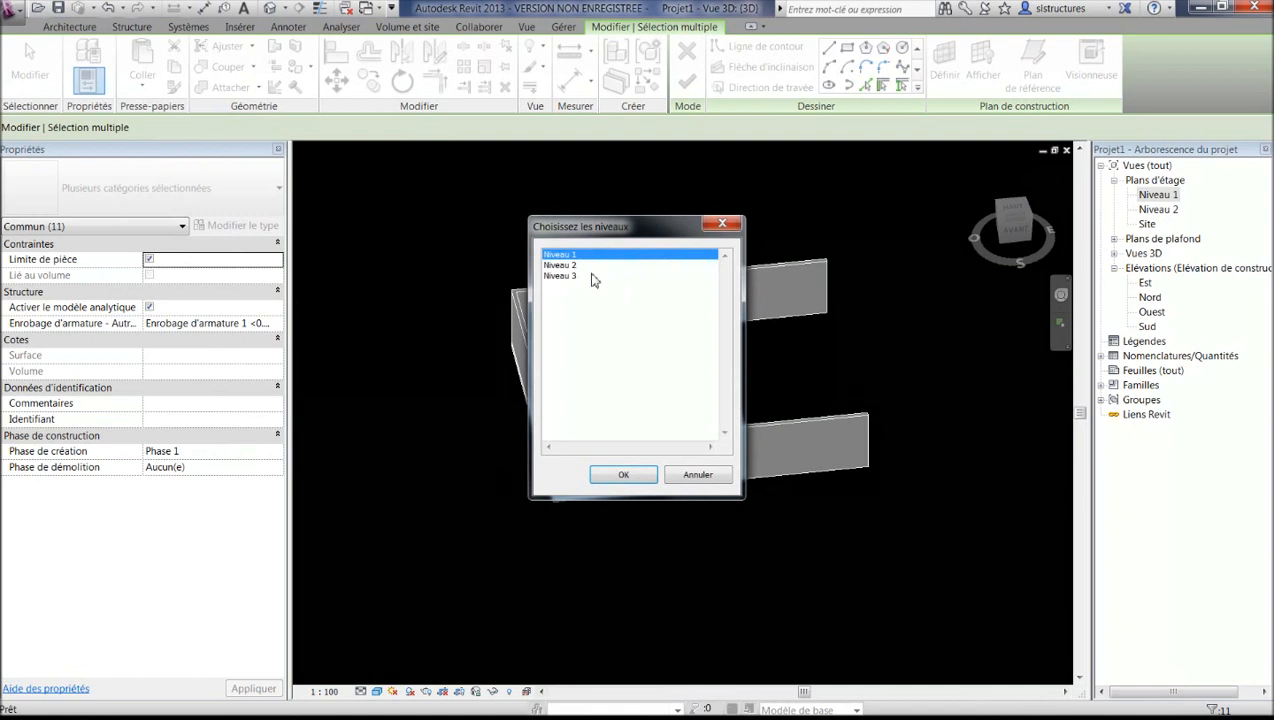
left_click(582, 265)
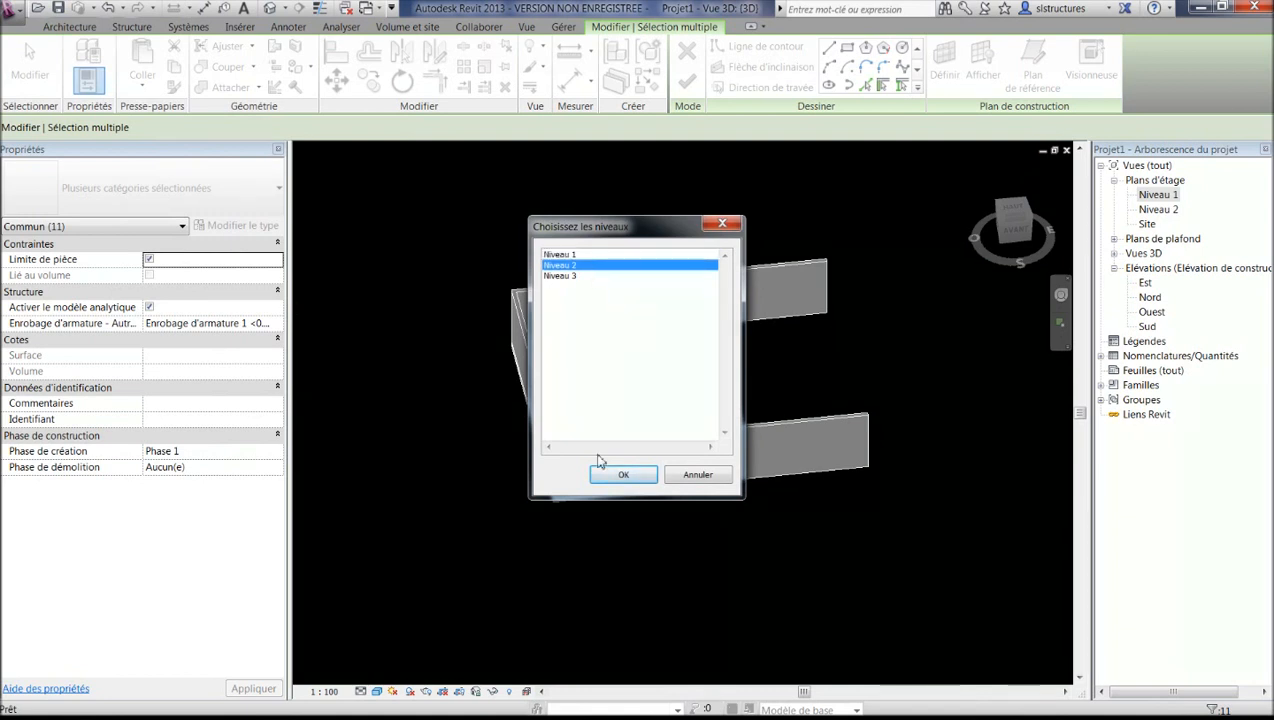
left_click(623, 476)
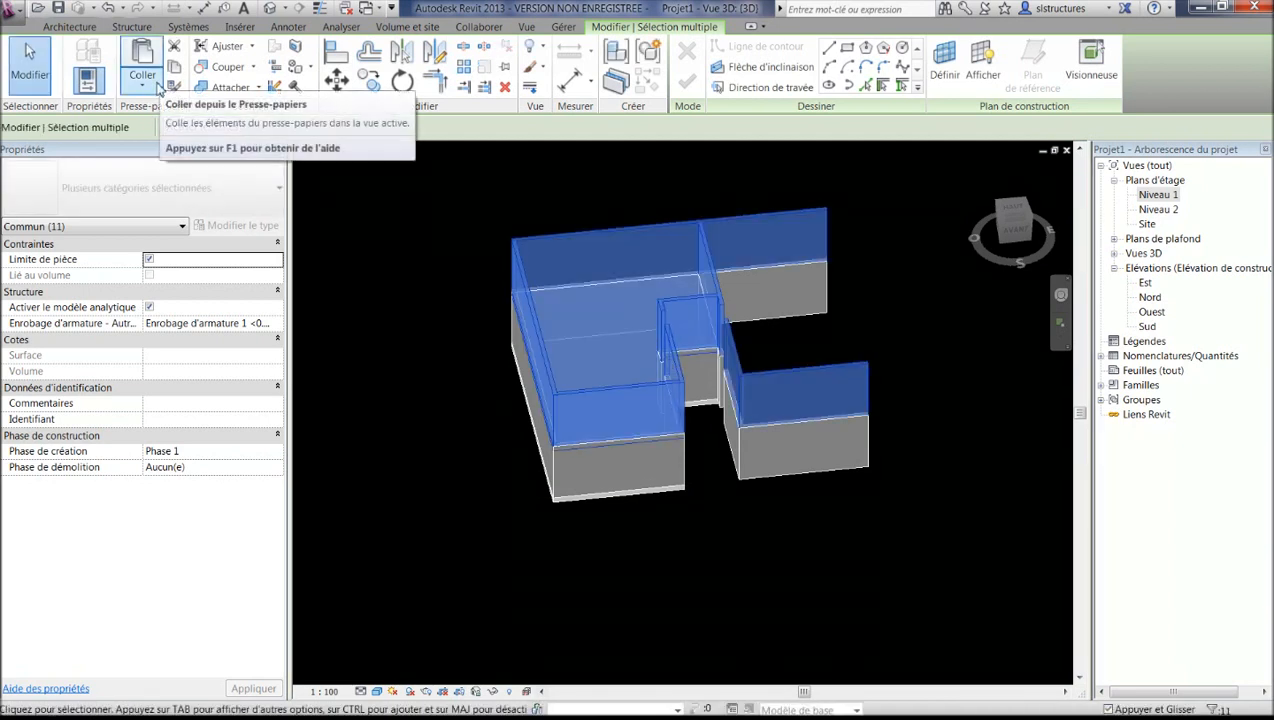
- Try pasting the walls and slab aligned to Niveau 3, and undo that paste
left_click(157, 88)
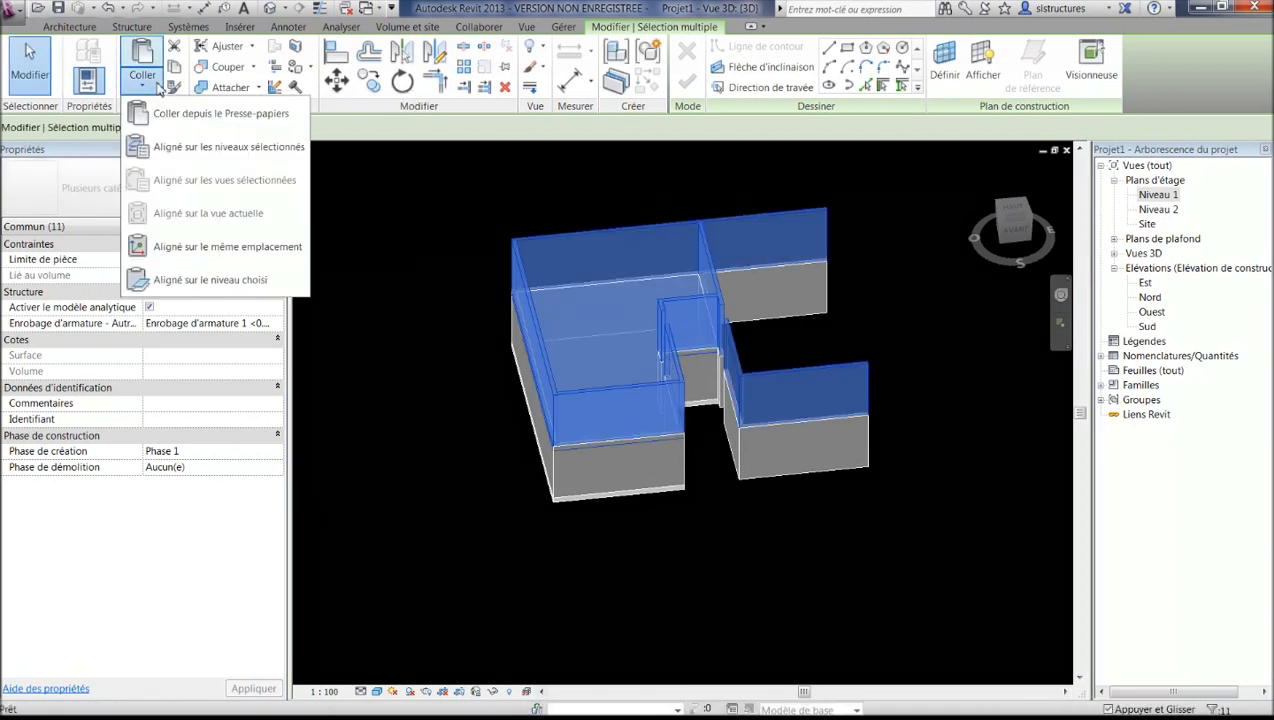
left_click(203, 152)
left_click(560, 276)
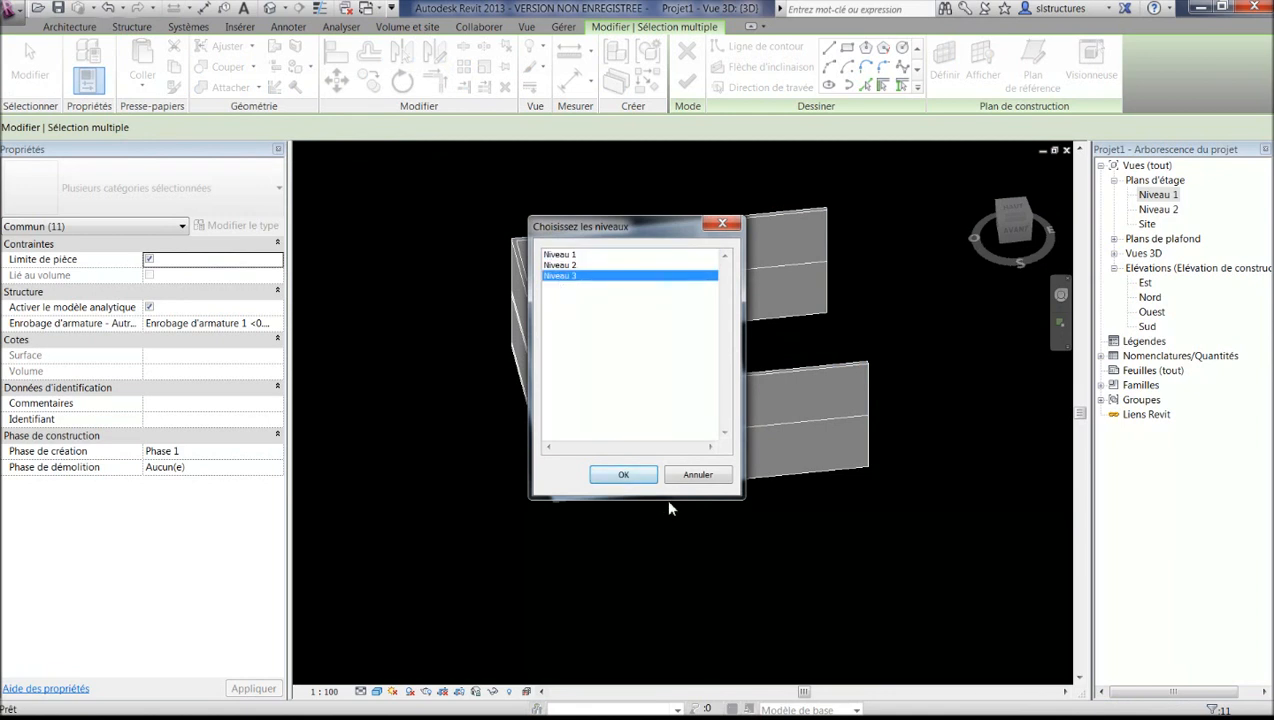
left_click(625, 475)
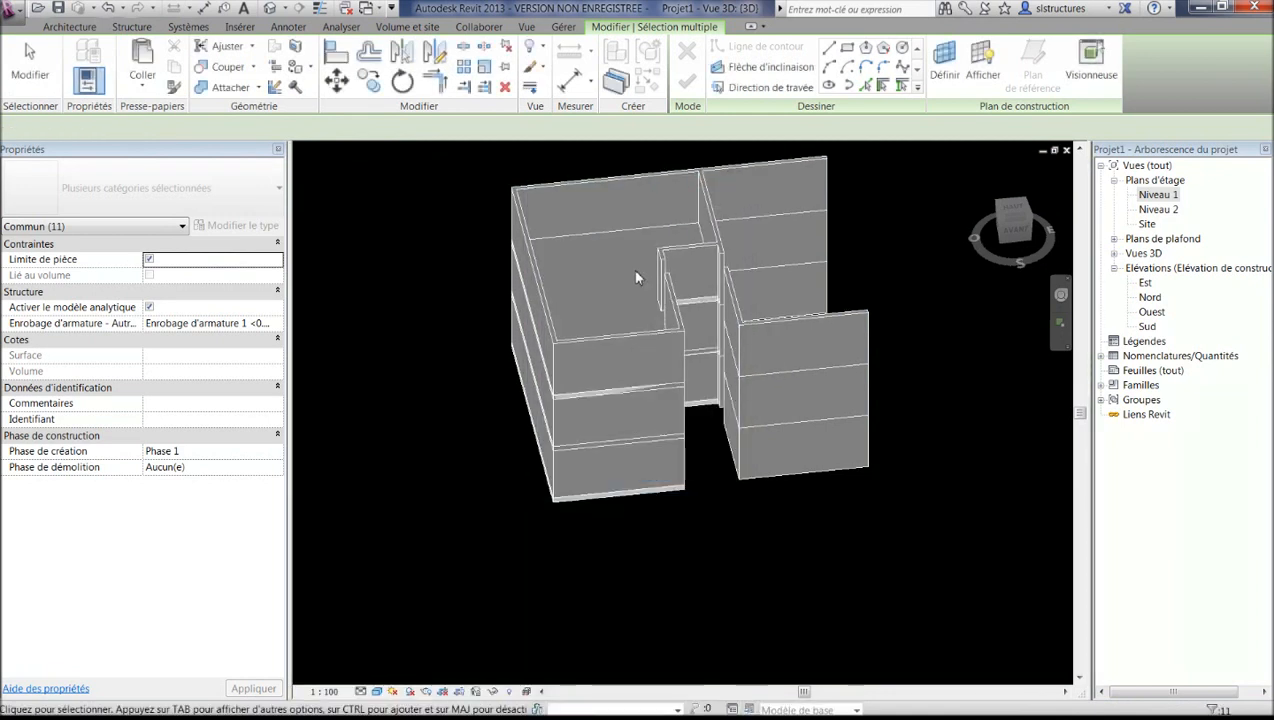
left_click(605, 162)
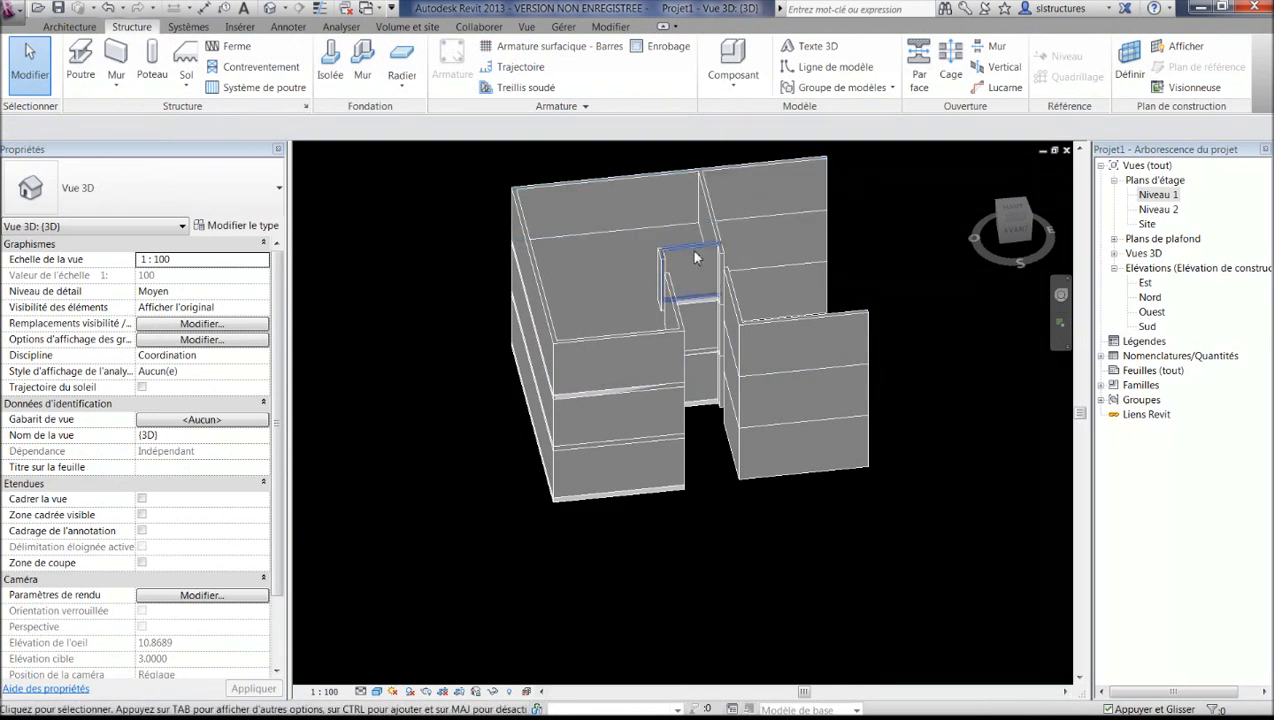
key("ctrl+z")
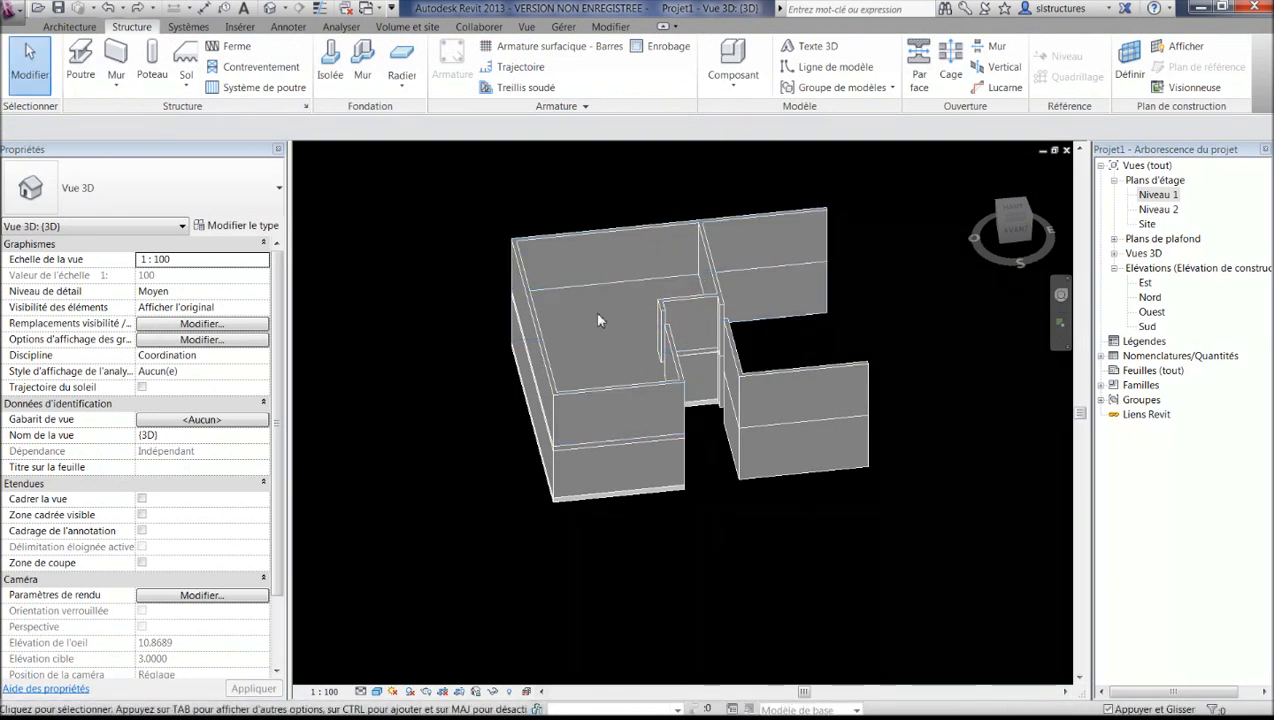
- Copy only the Niveau 2 floor slab and paste it aligned to Niveau 3 as the roof slab
left_click(565, 455)
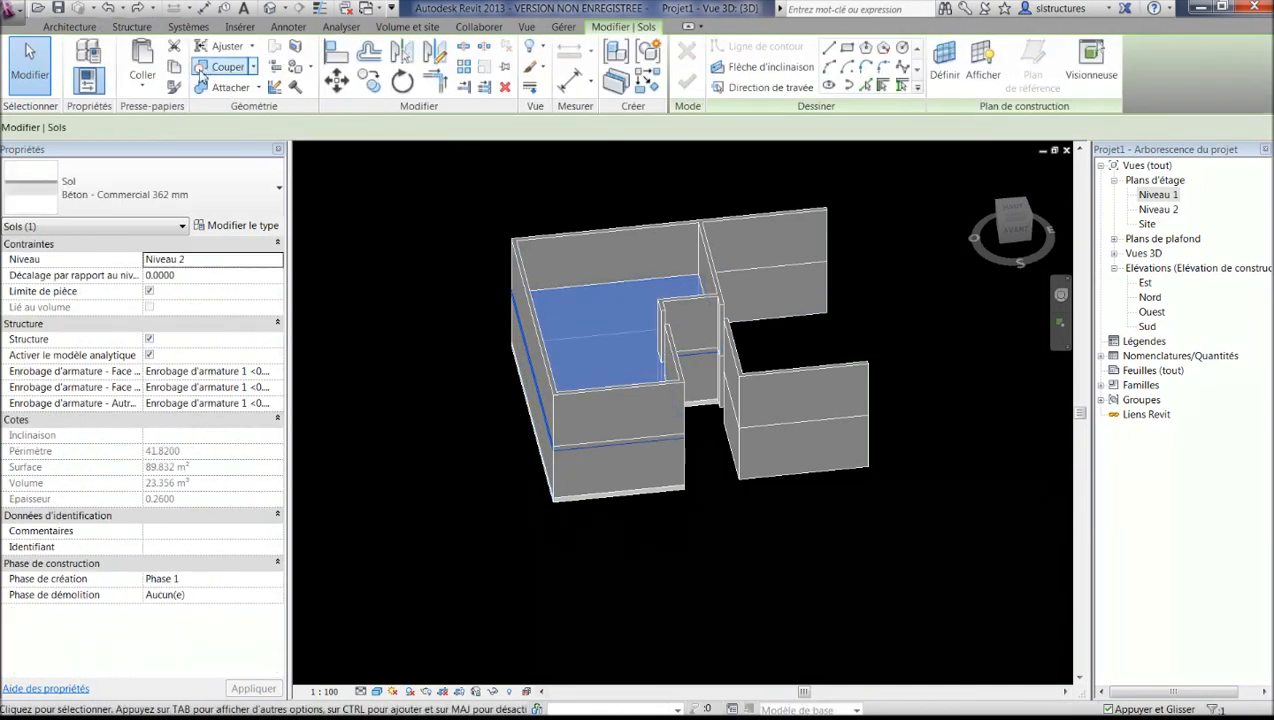
left_click(148, 88)
left_click(185, 137)
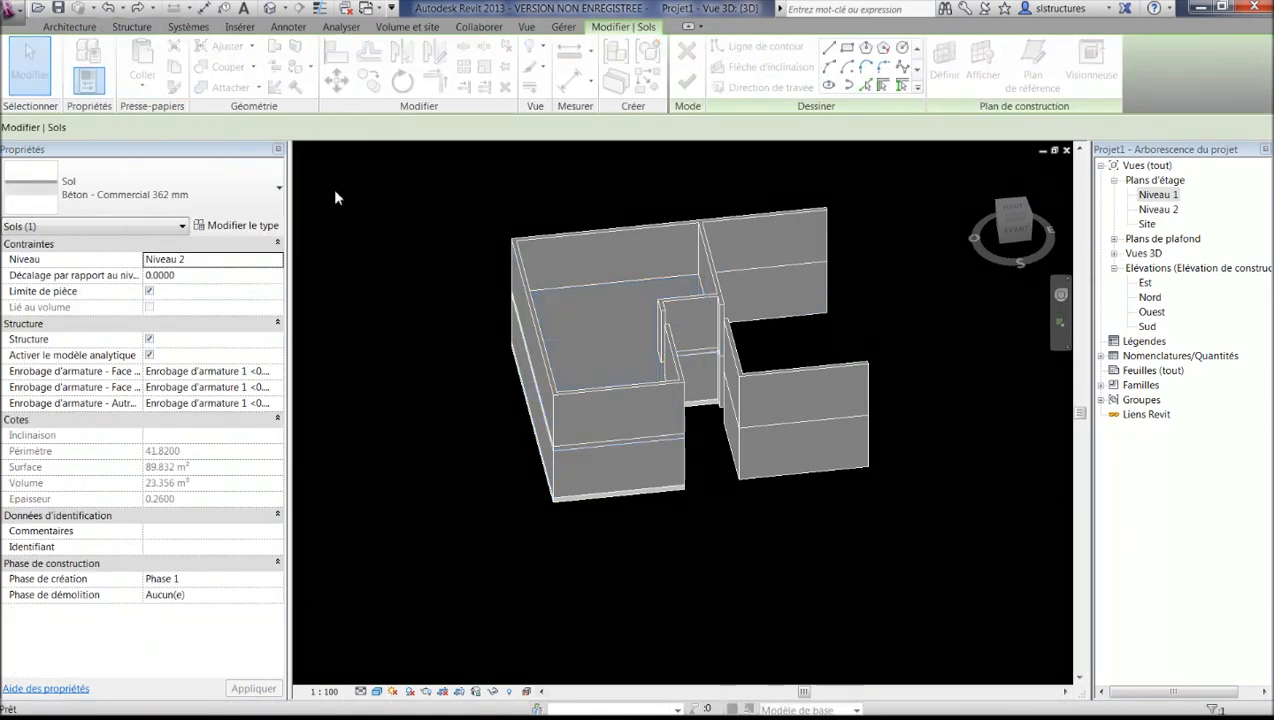
left_click(580, 276)
left_click(628, 472)
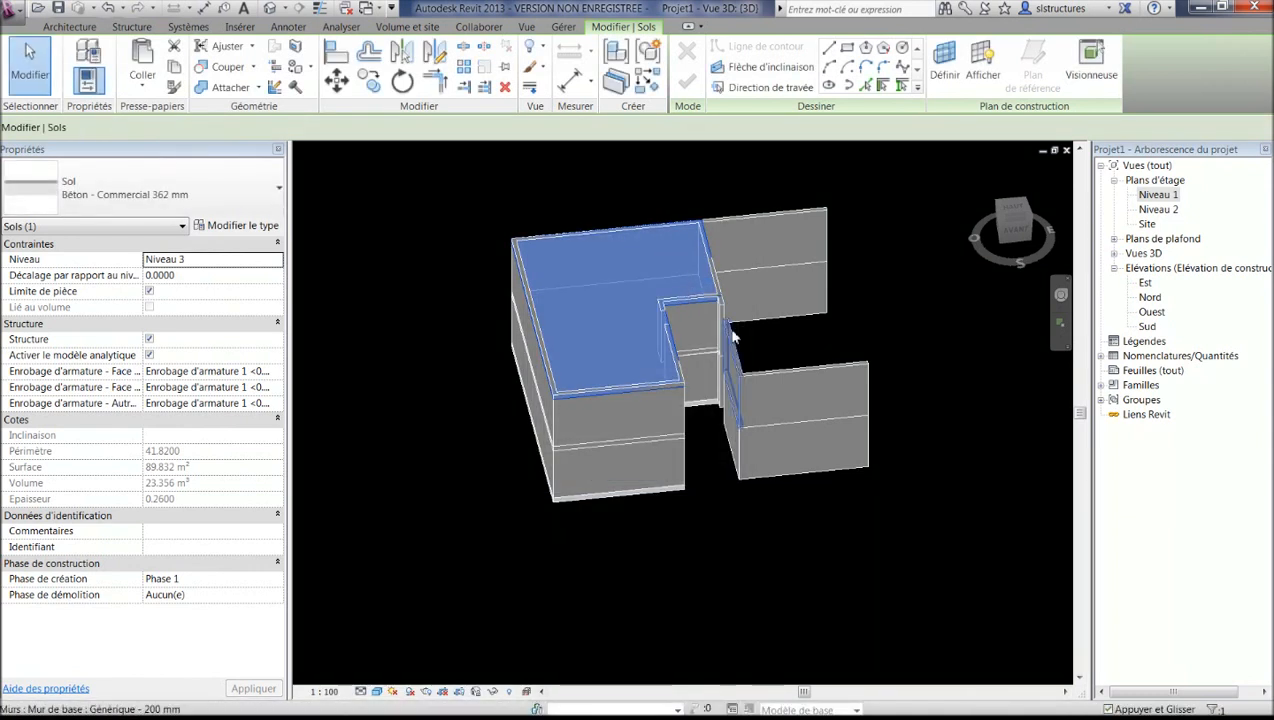
middle_click_drag(702, 316, 895, 230, "shift")
left_click(903, 225)
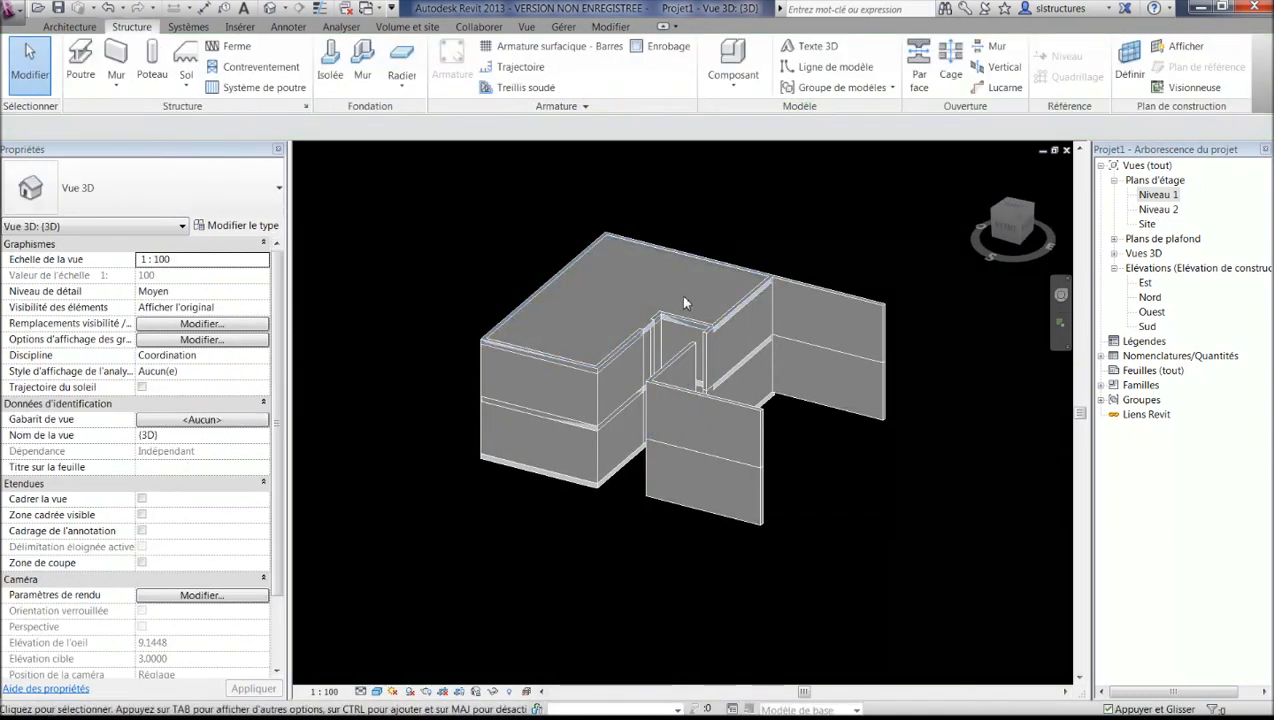
- Open the boundary sketch of the Niveau 3 slab for editing and view it from above
middle_click_drag(680, 295, 697, 337, "shift")
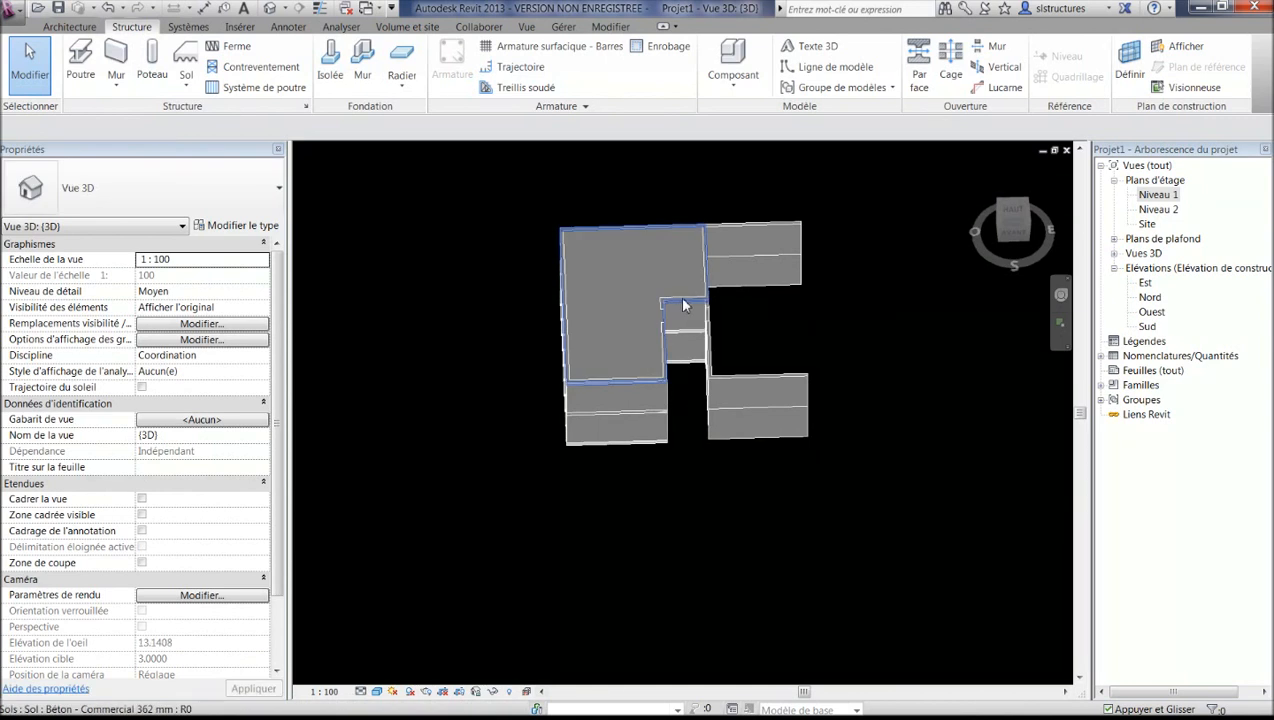
left_click(680, 303)
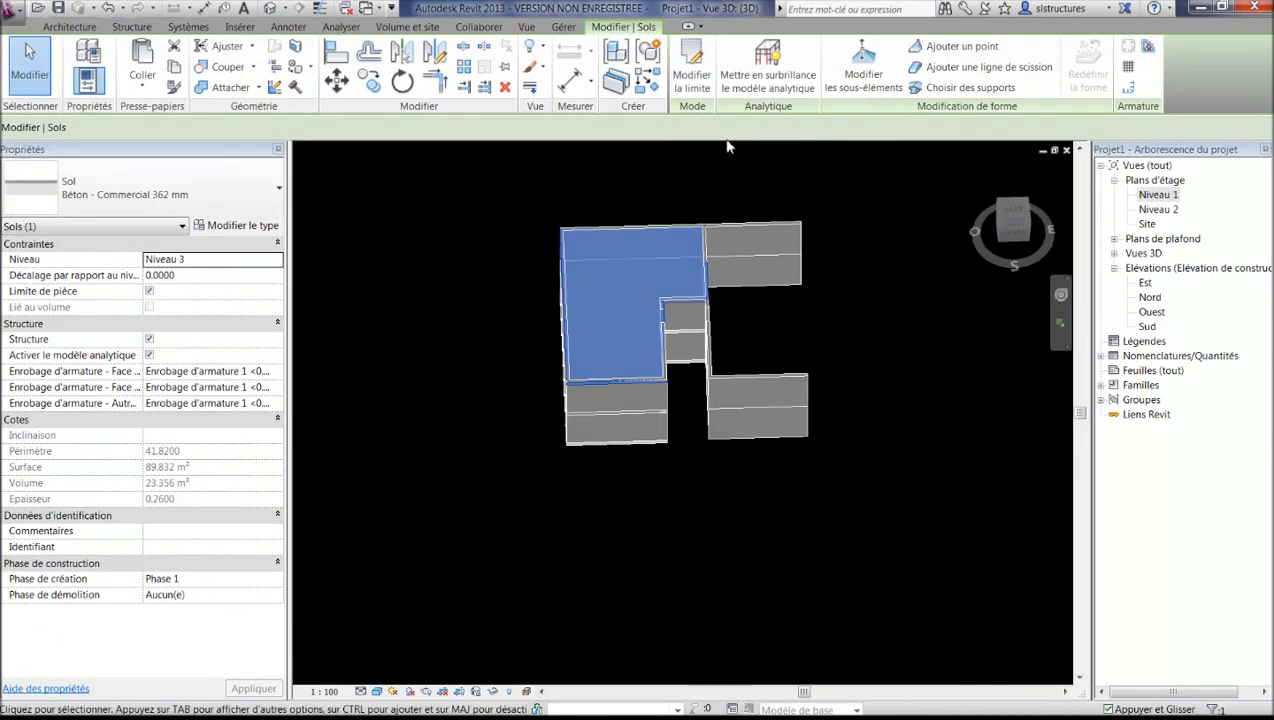
left_click(690, 80)
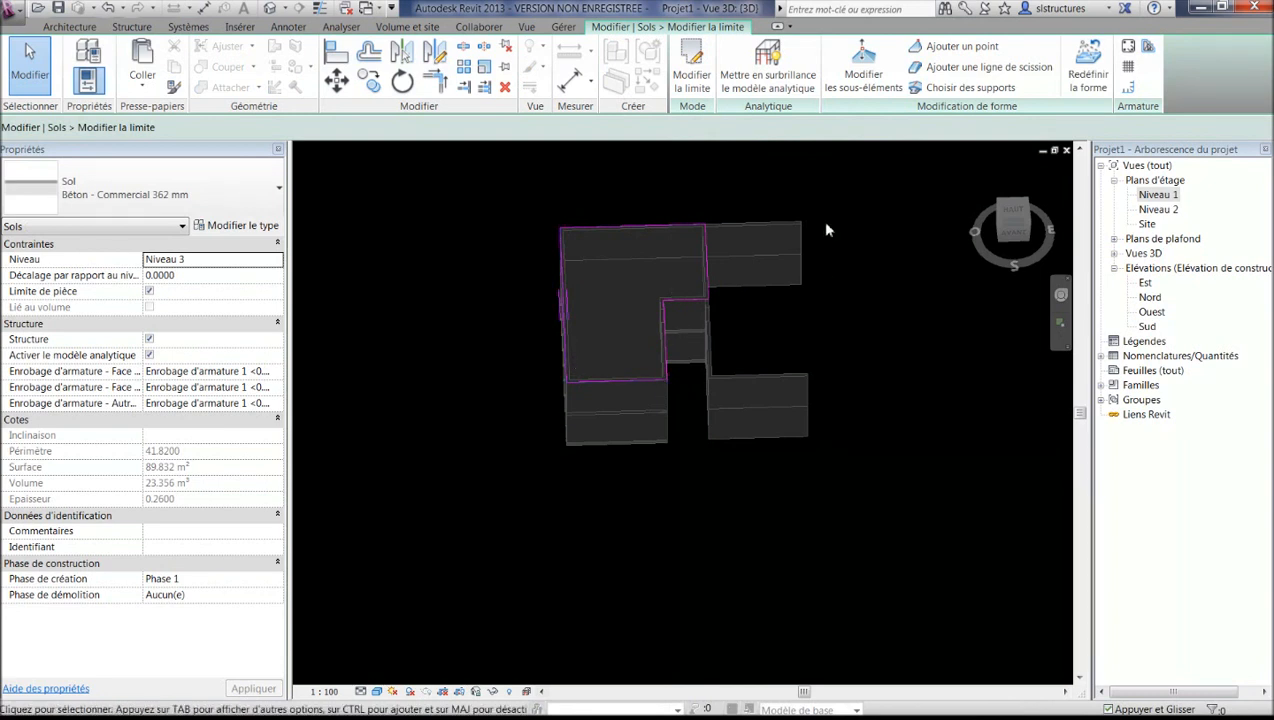
left_click(1014, 216)
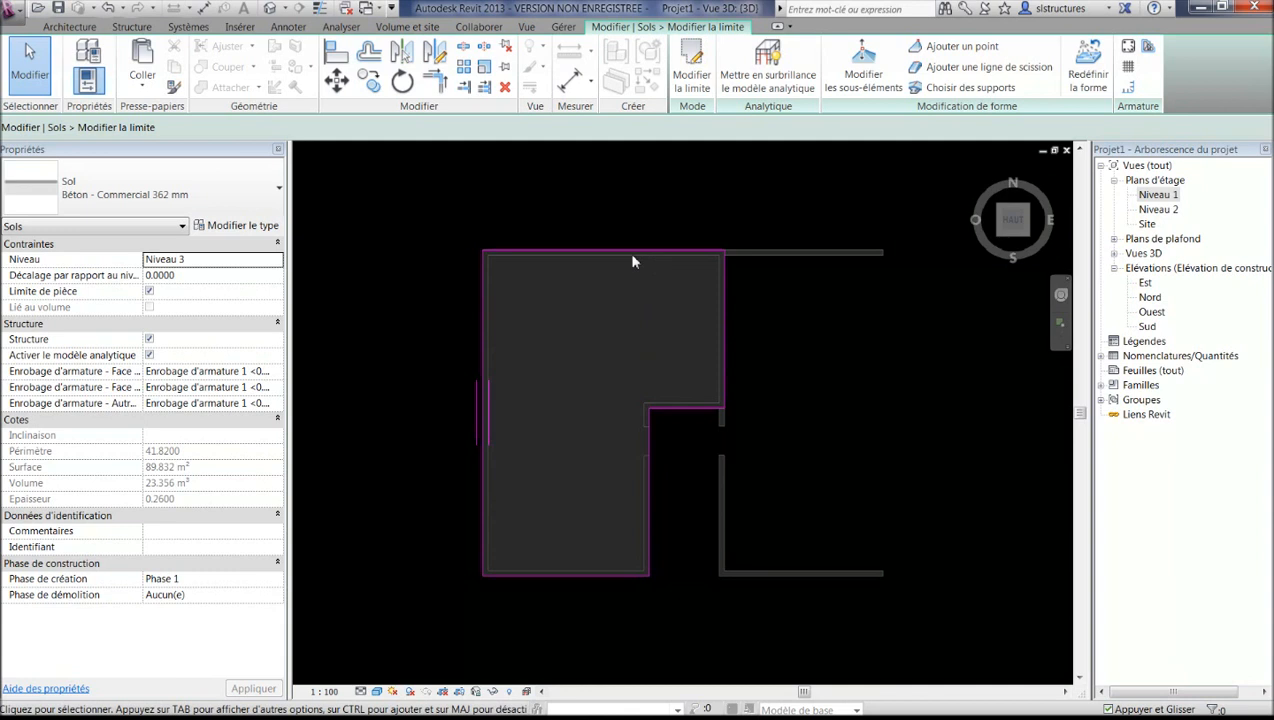
- Trim the north boundary line to the extended inner vertical edge and delete the two leftover lines, making the slab outline rectangular
left_click(440, 85)
left_click(578, 250)
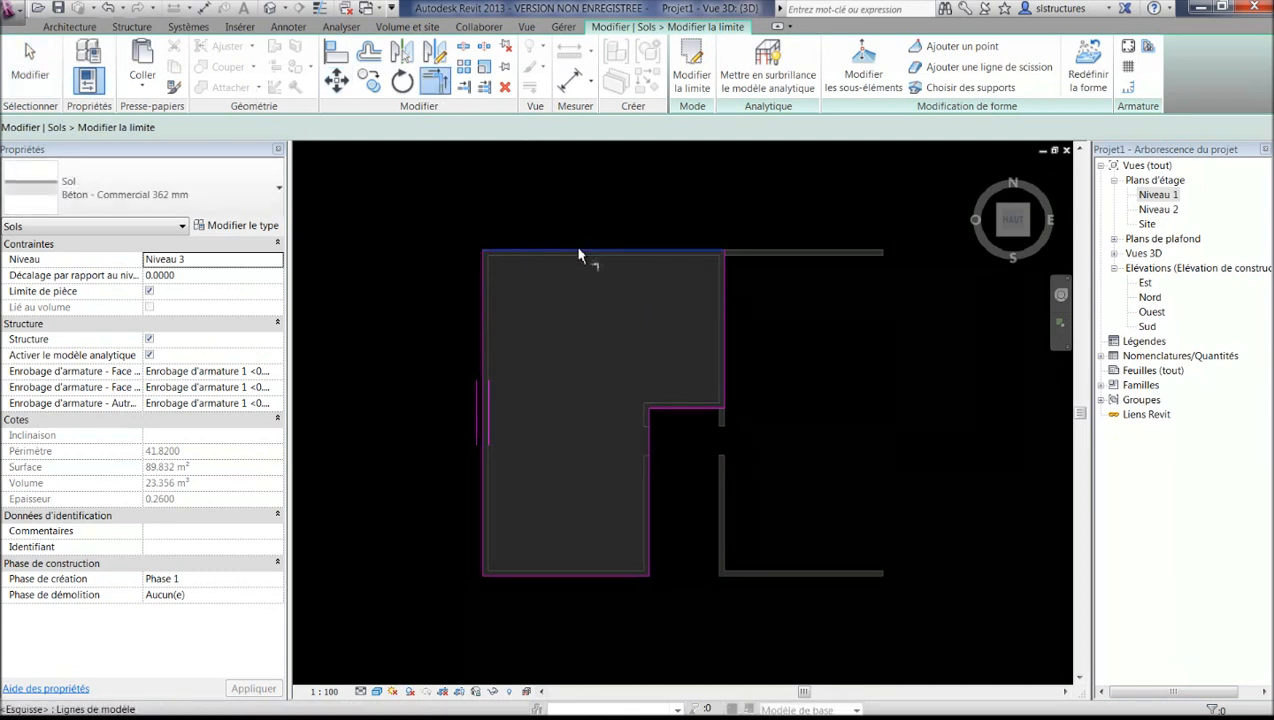
left_click(650, 432)
key("Escape")
key("Escape")
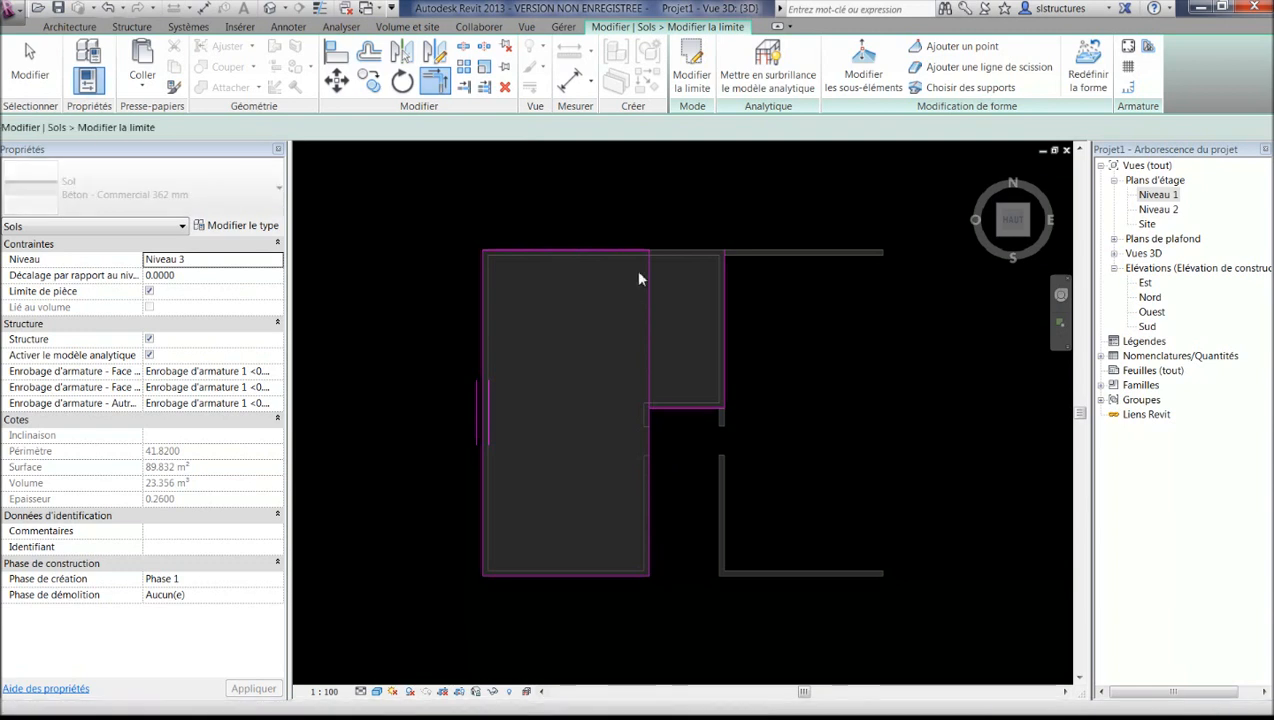
left_click_drag(643, 214, 785, 441)
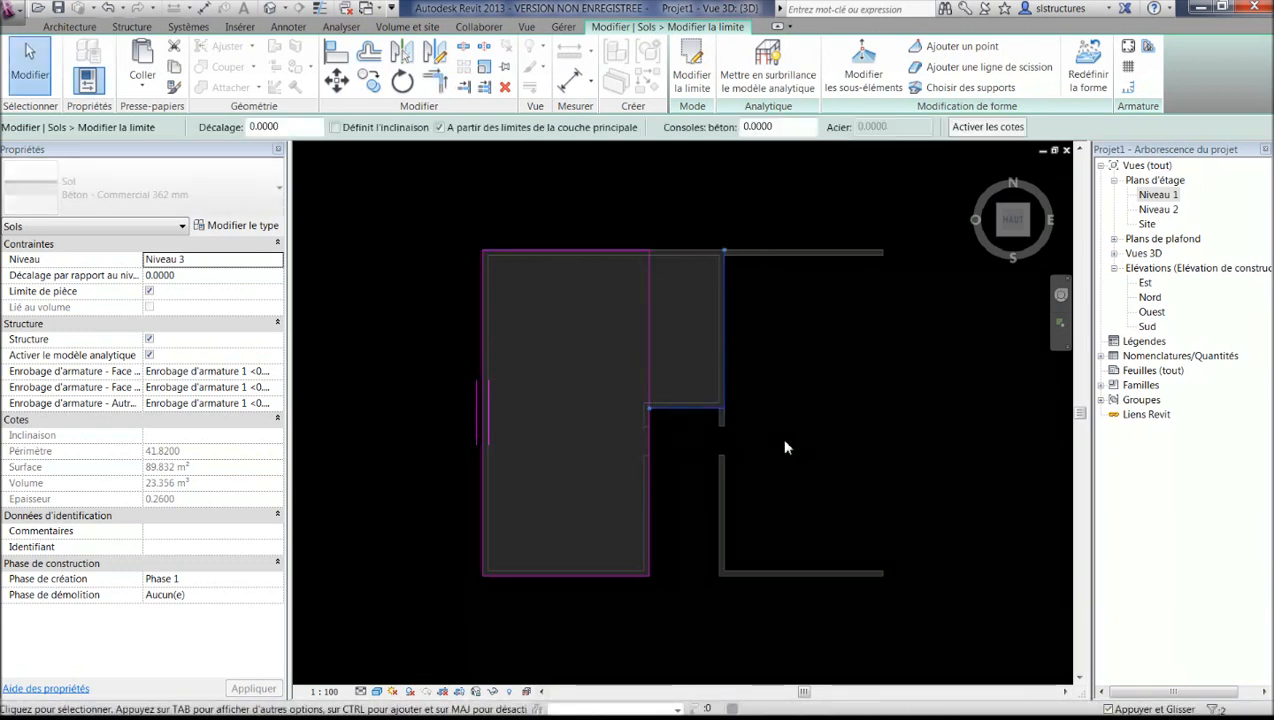
key("Delete")
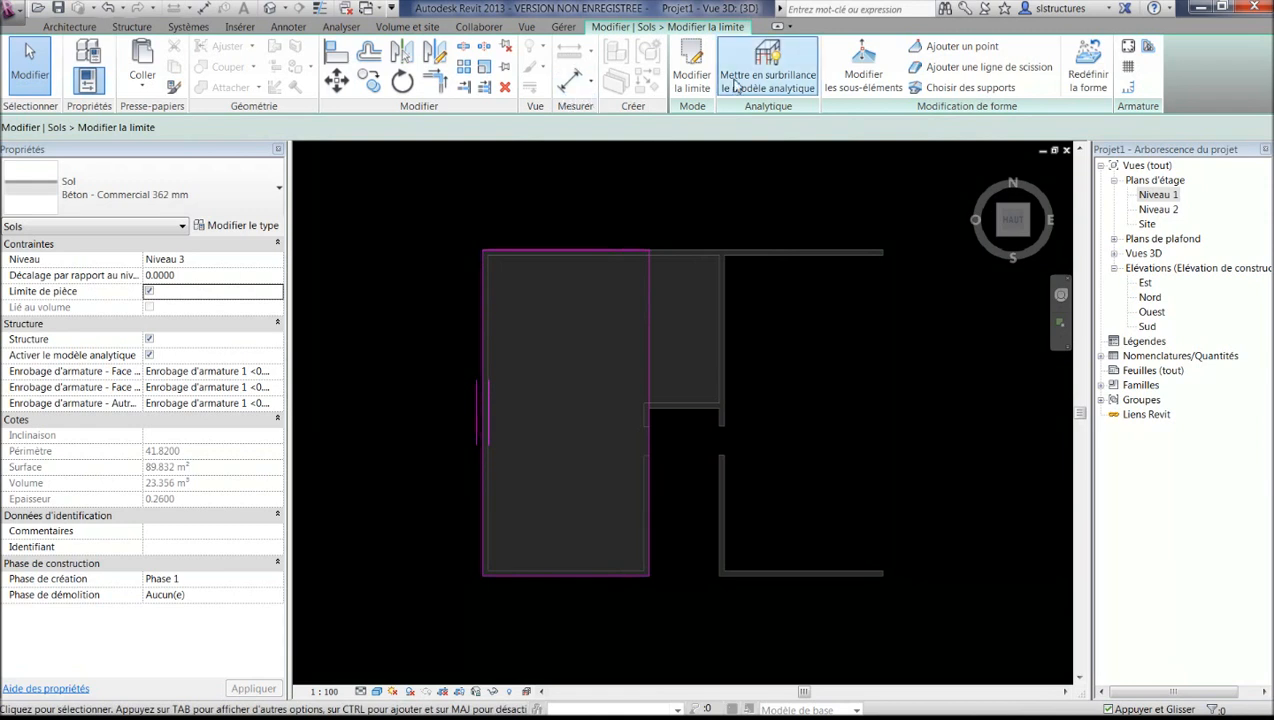
- Finish the slab boundary, attach the walls reaching this level to the slab's base, and accept the warning
left_click(777, 26)
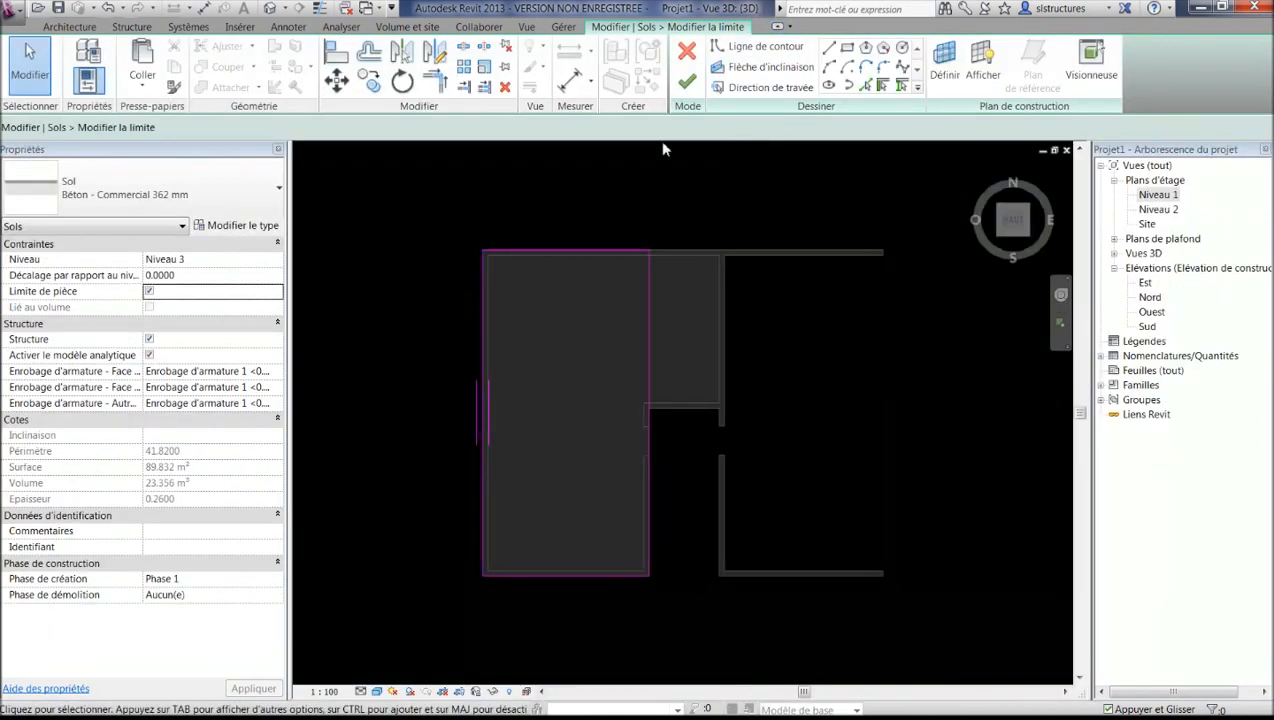
left_click(686, 82)
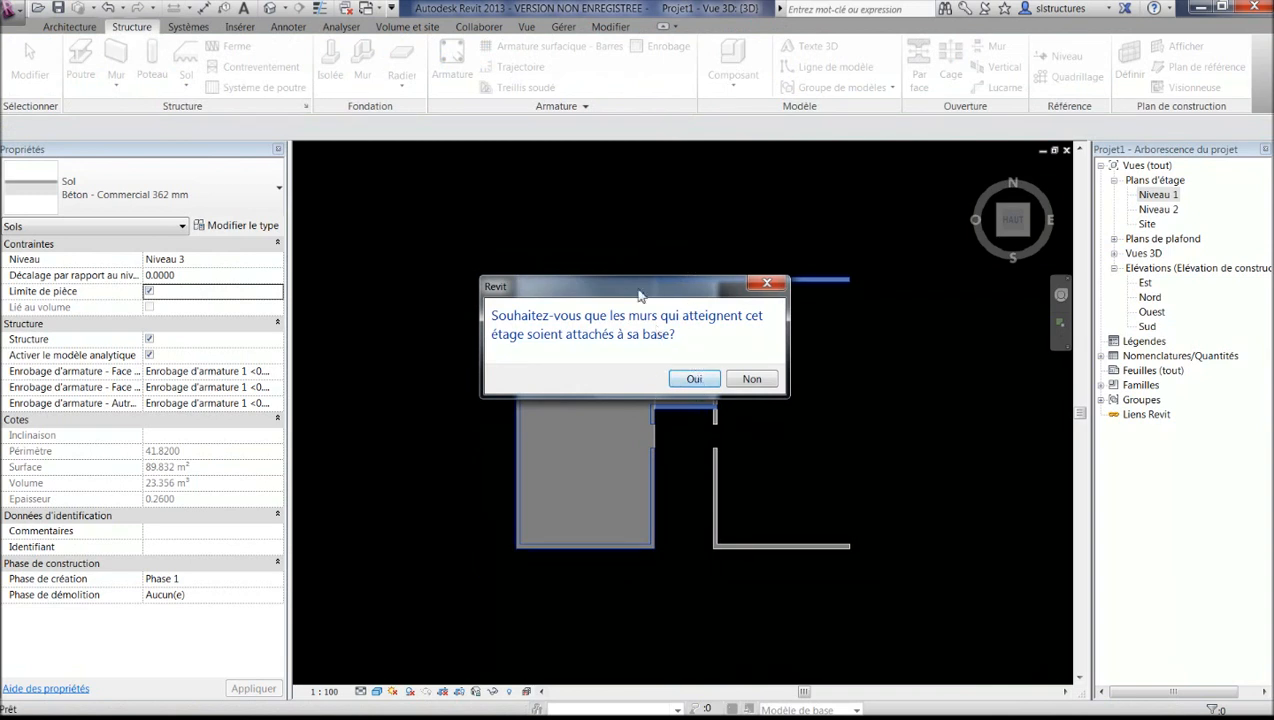
left_click(694, 379)
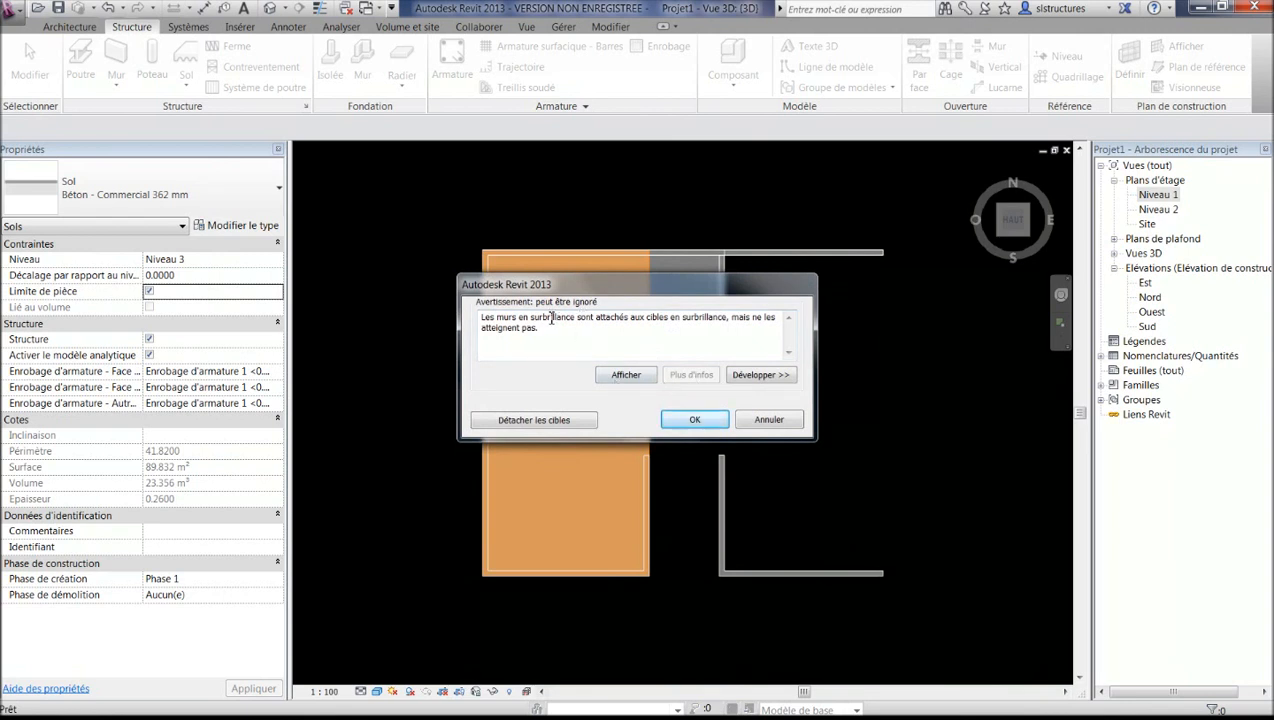
left_click_drag(545, 318, 680, 325)
left_click(691, 339)
left_click(666, 420)
left_click(763, 428)
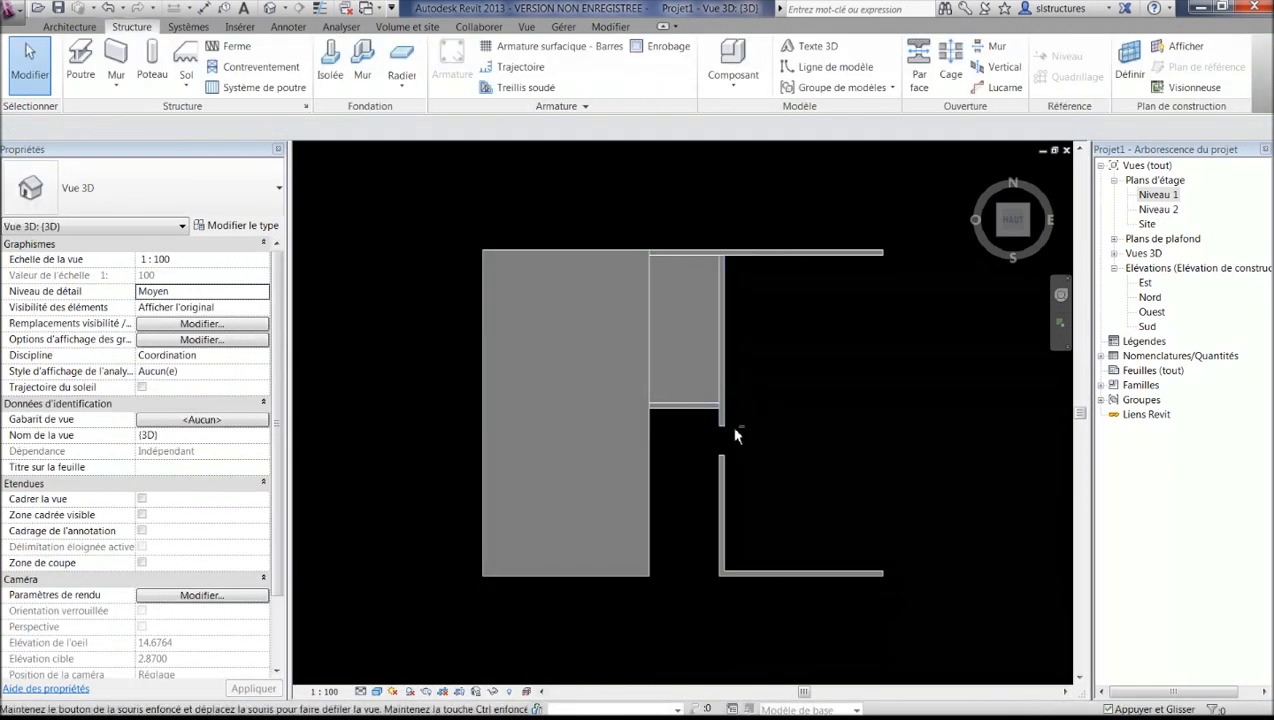
- Inspect the Niveau 3 slab and the walls attached beneath it in 3D from several angles
middle_click_drag(735, 435, 657, 352, "shift")
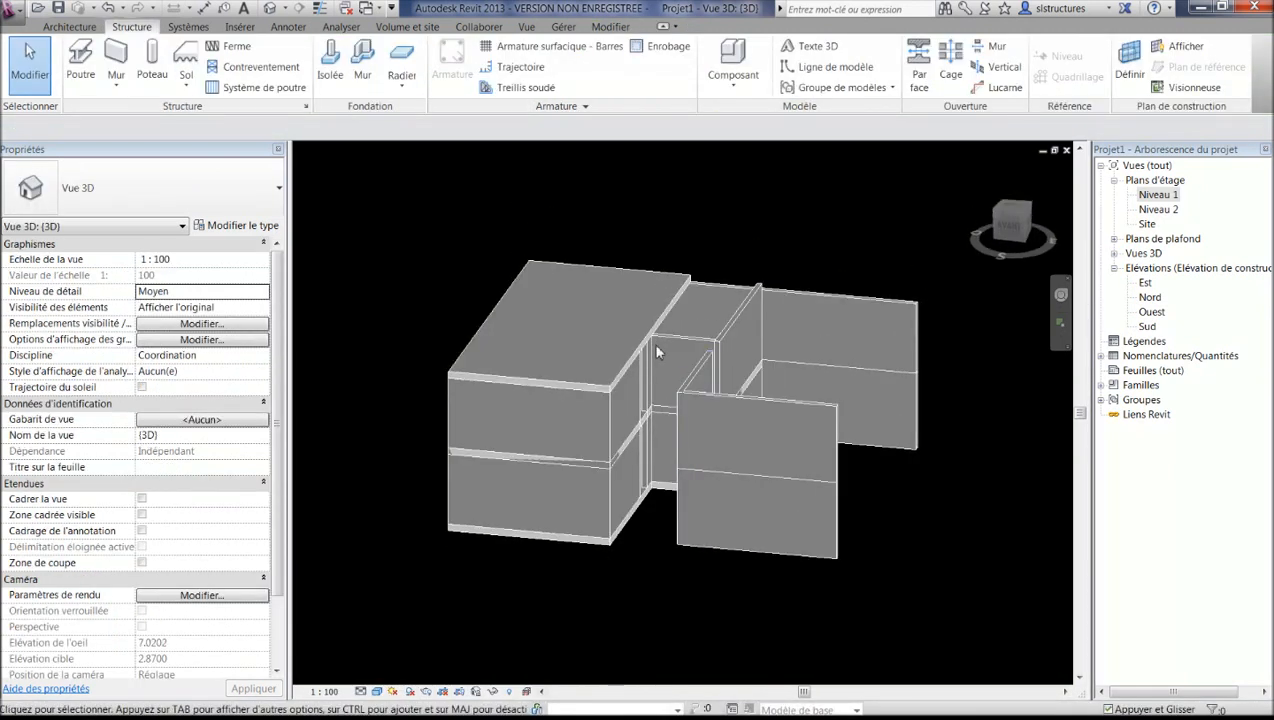
scroll(657, 352, "up", 5)
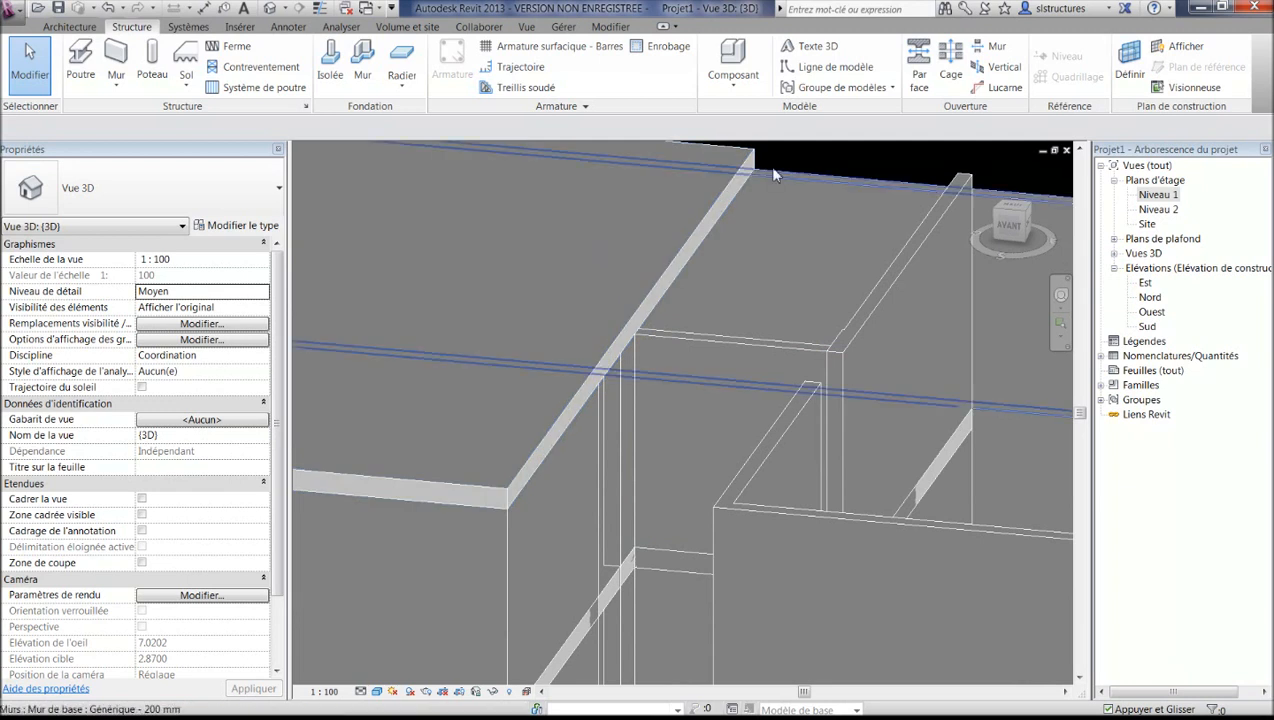
scroll(752, 286, "down", 5)
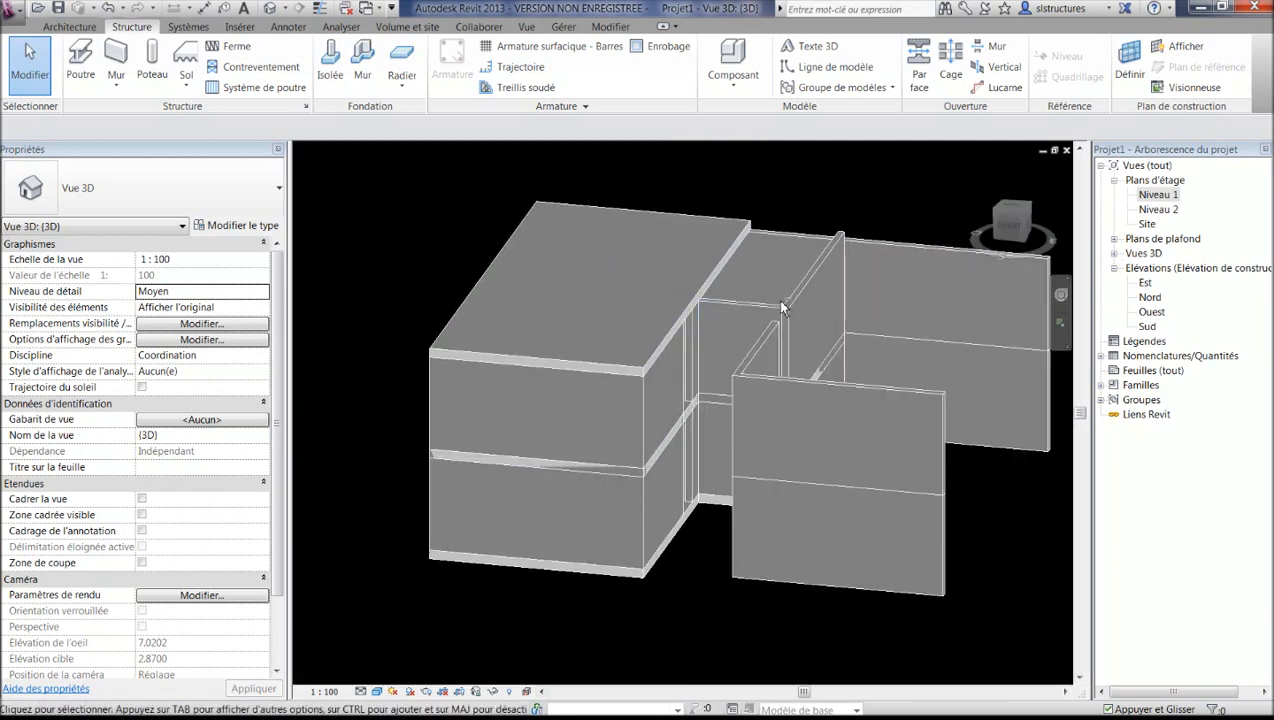
middle_click_drag(780, 307, 743, 460, "shift")
middle_click_drag(845, 425, 754, 321, "shift")
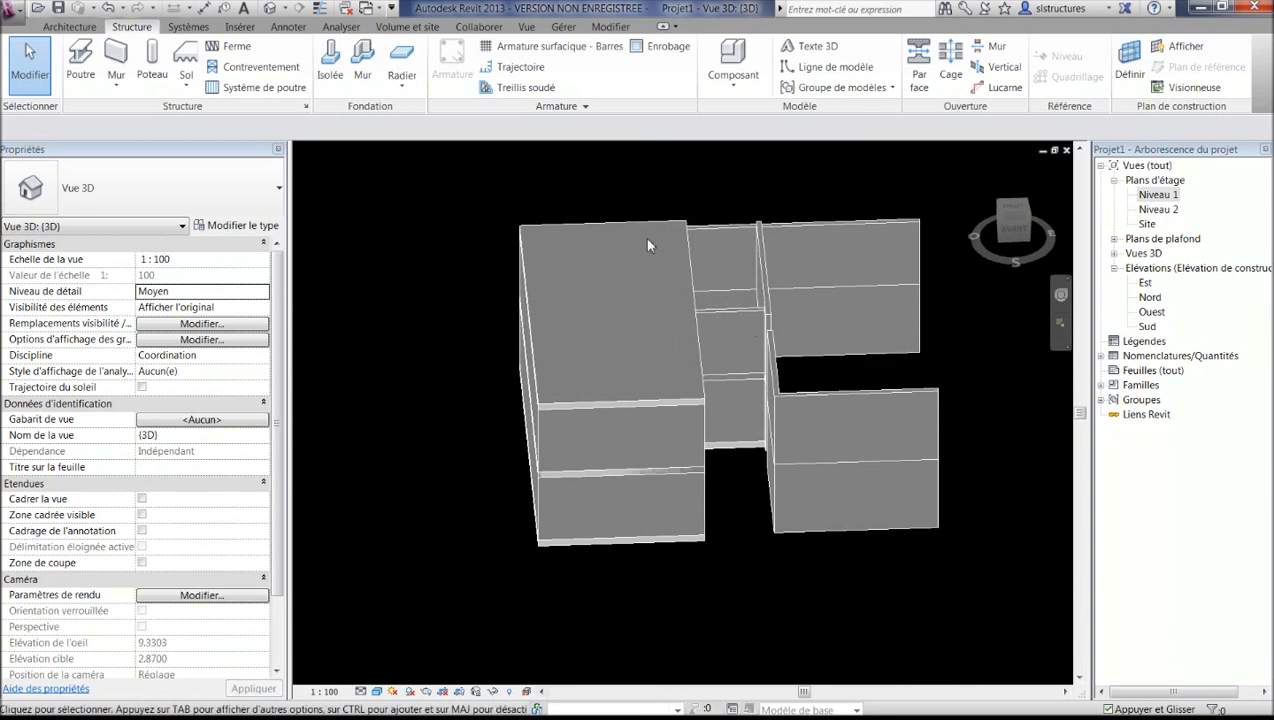
middle_click_drag(644, 237, 676, 329, "shift")
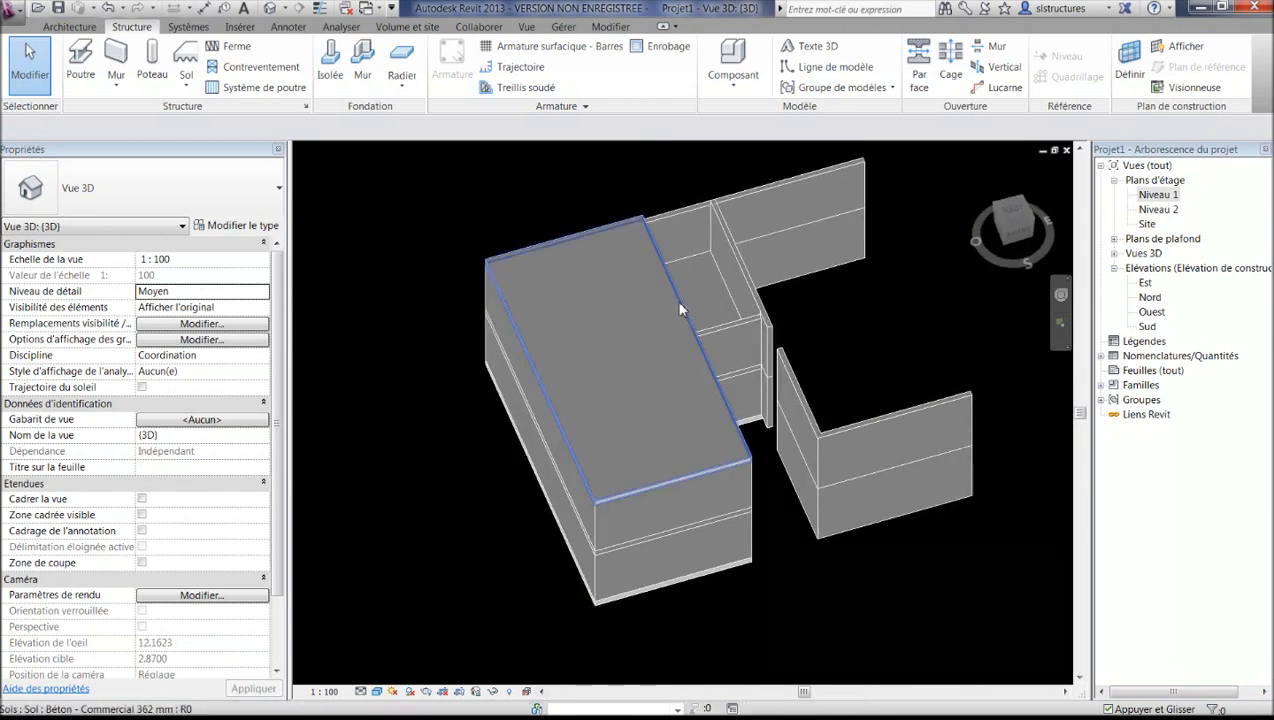
- Edit the Niveau 3 slab's sub-elements and set the elevation of its short north edge to 0.10
left_click(680, 312)
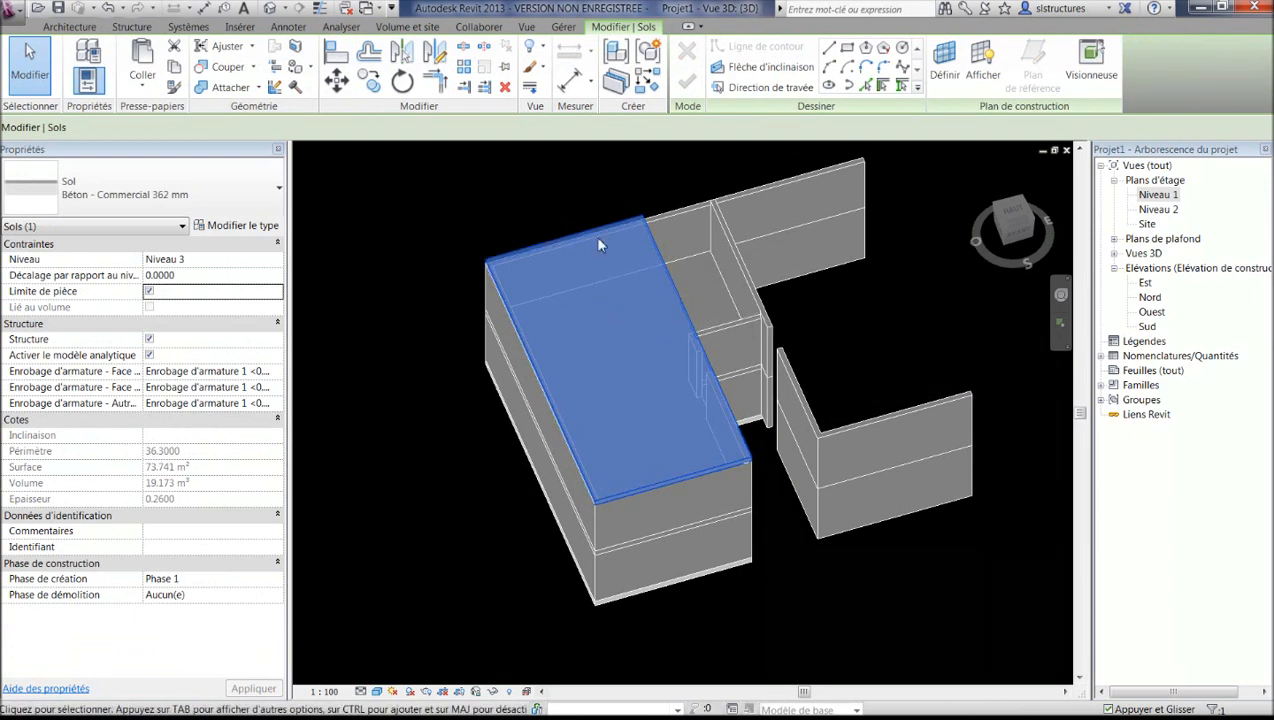
left_click(688, 27)
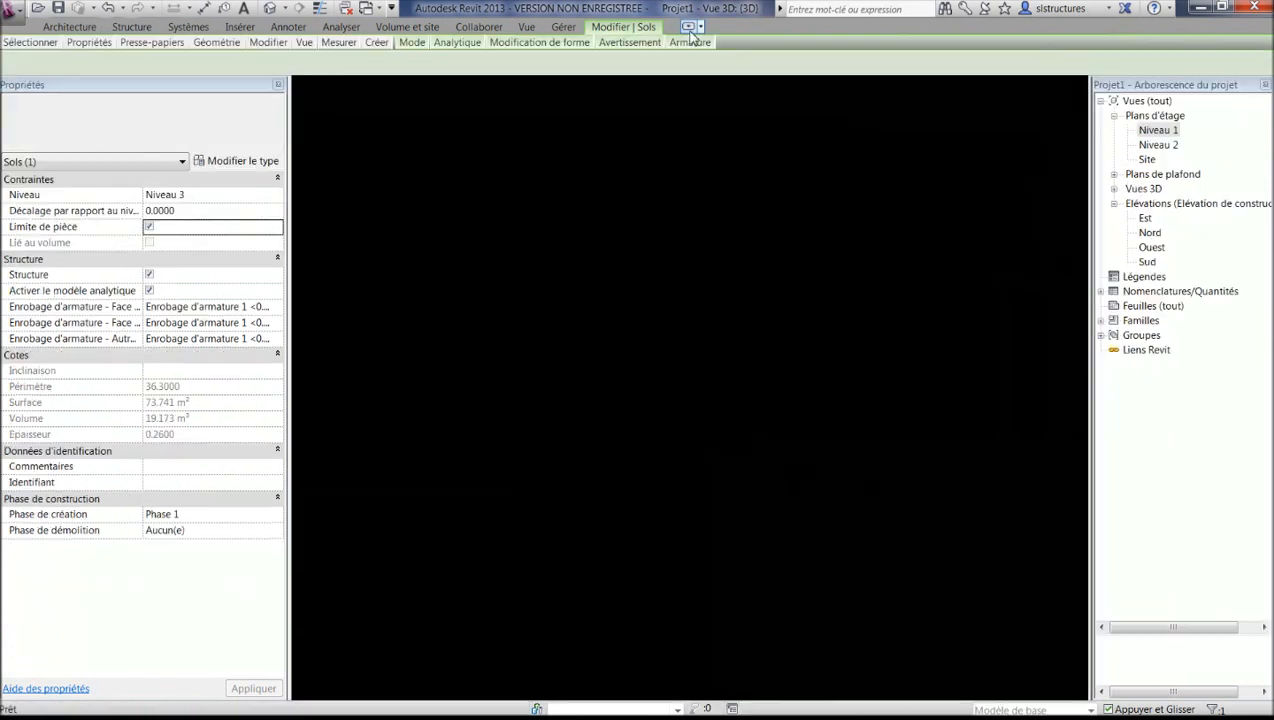
left_click(689, 28)
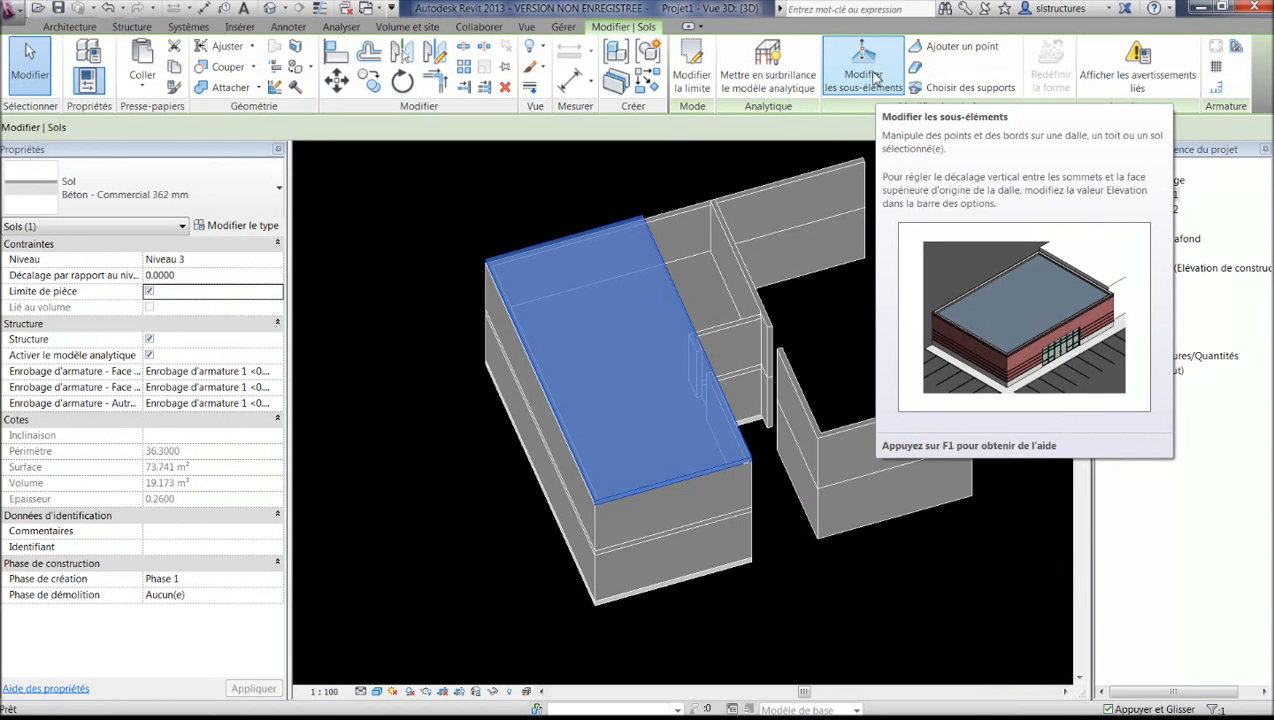
left_click(866, 72)
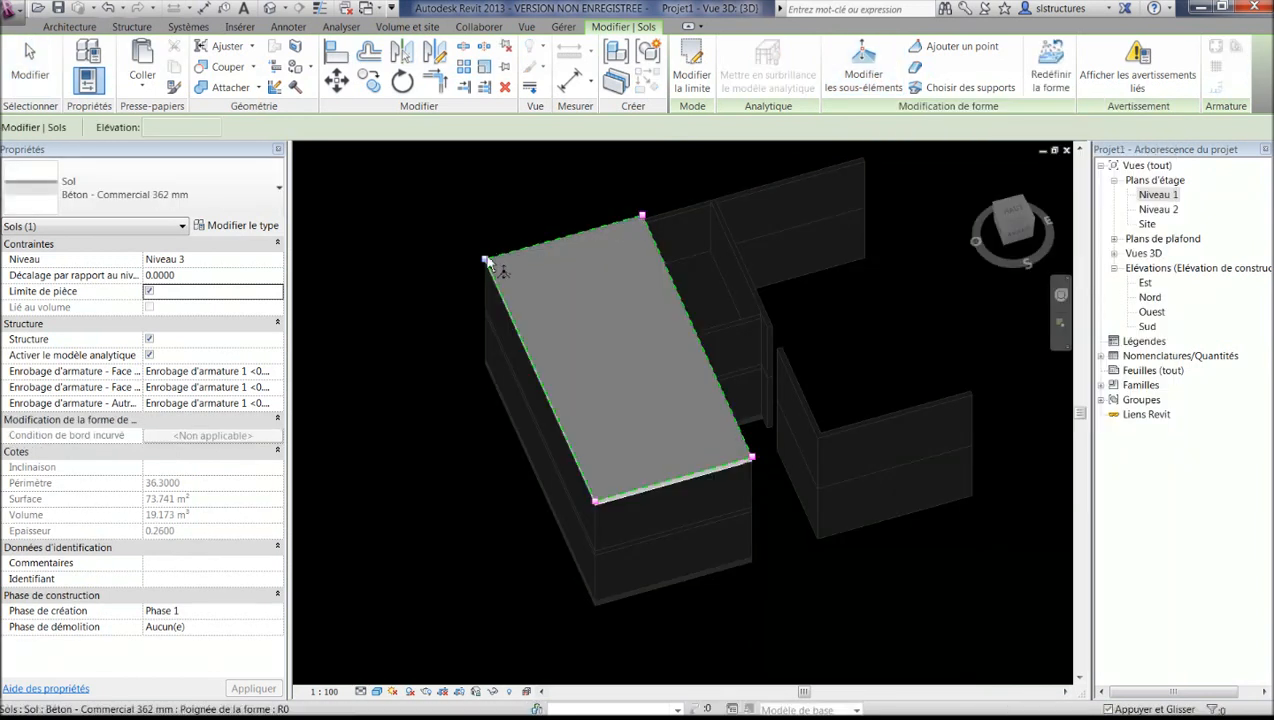
left_click(486, 261)
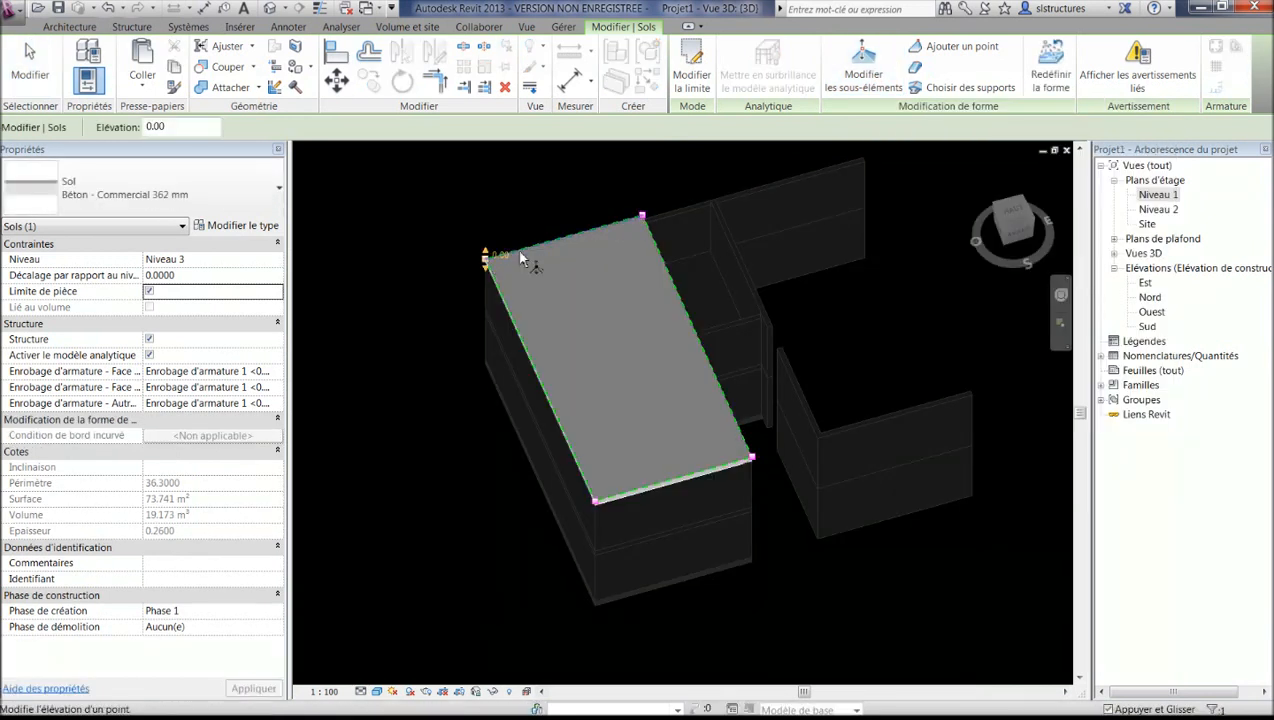
left_click(575, 234)
left_click(578, 233)
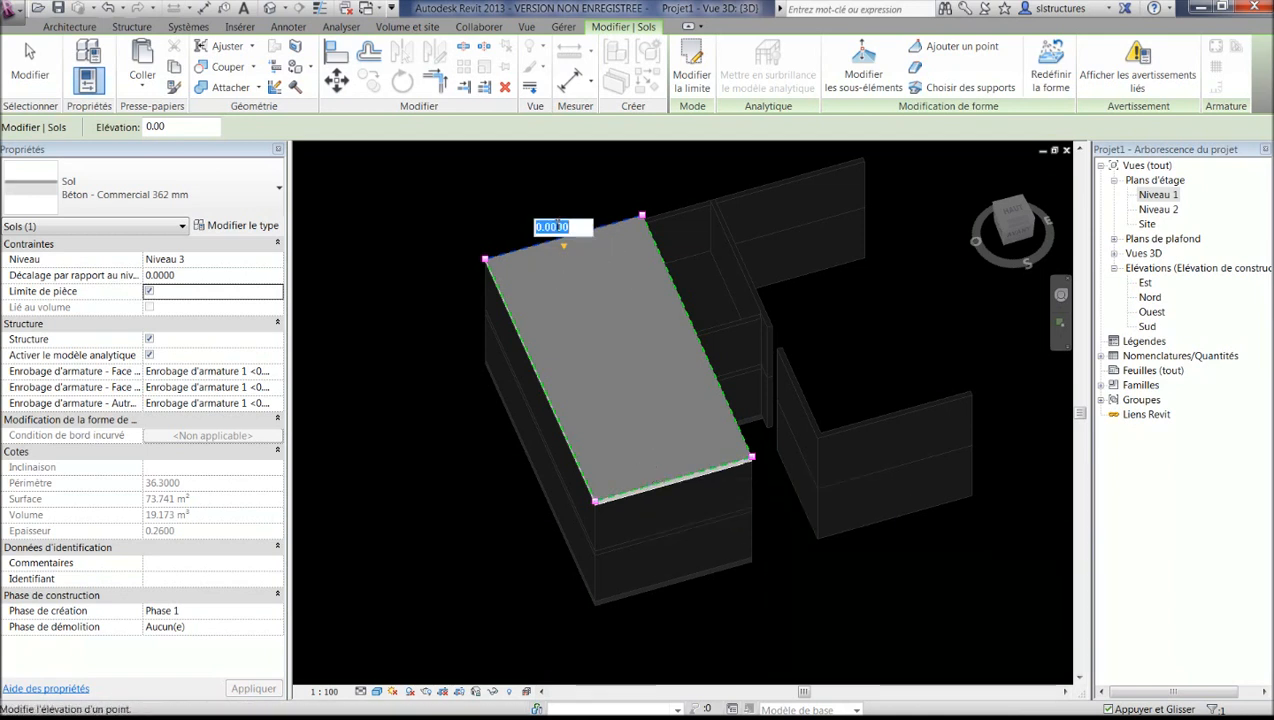
key("Return")
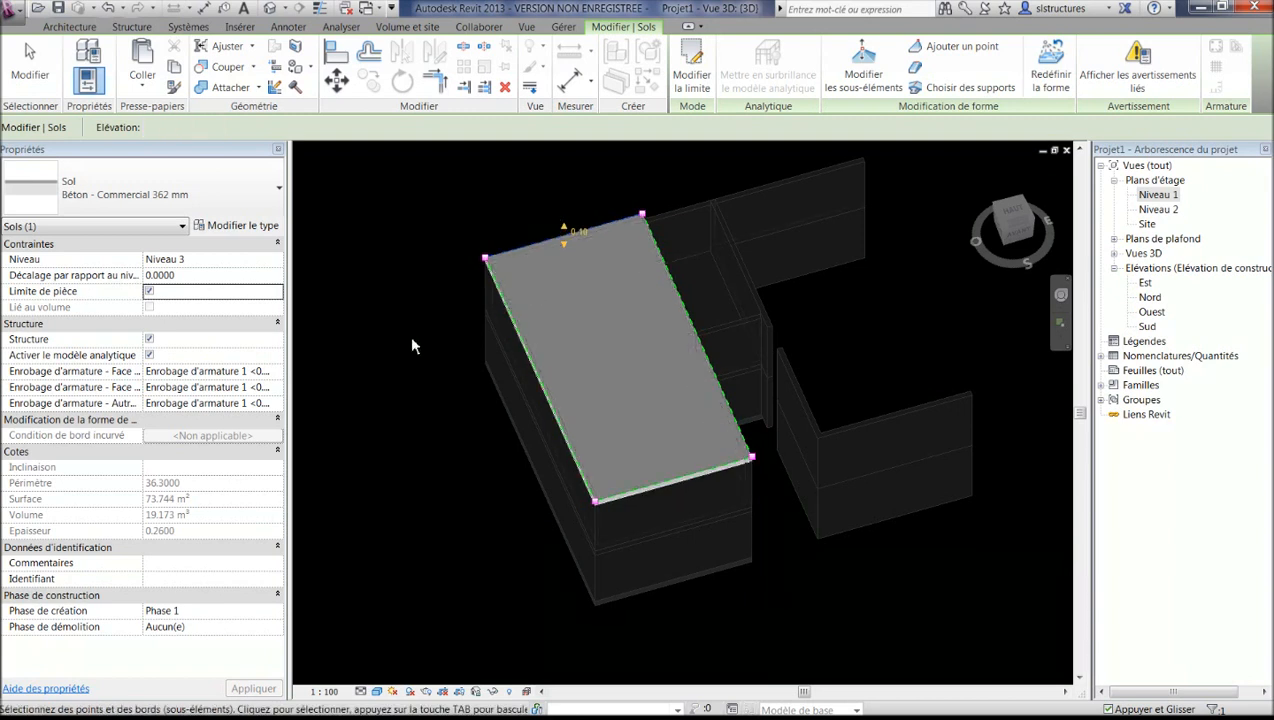
left_click(1005, 233)
scroll(620, 345, "up", 5)
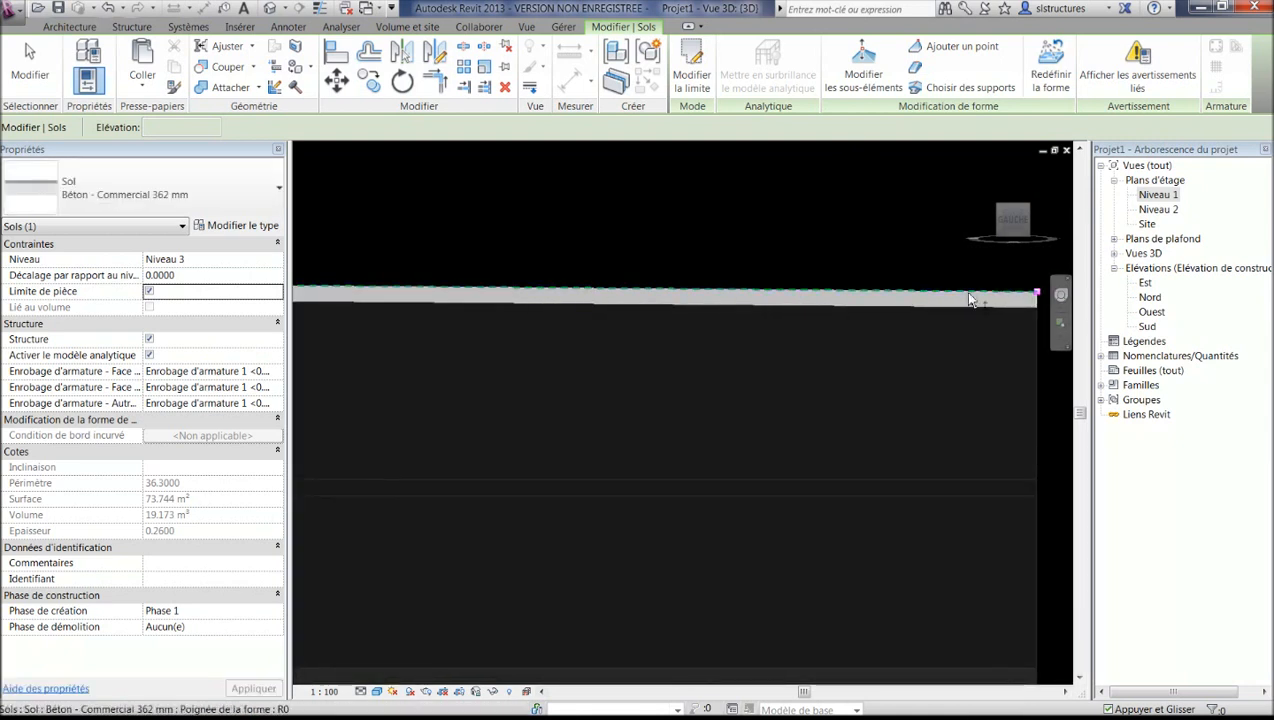
scroll(965, 294, "down", 3)
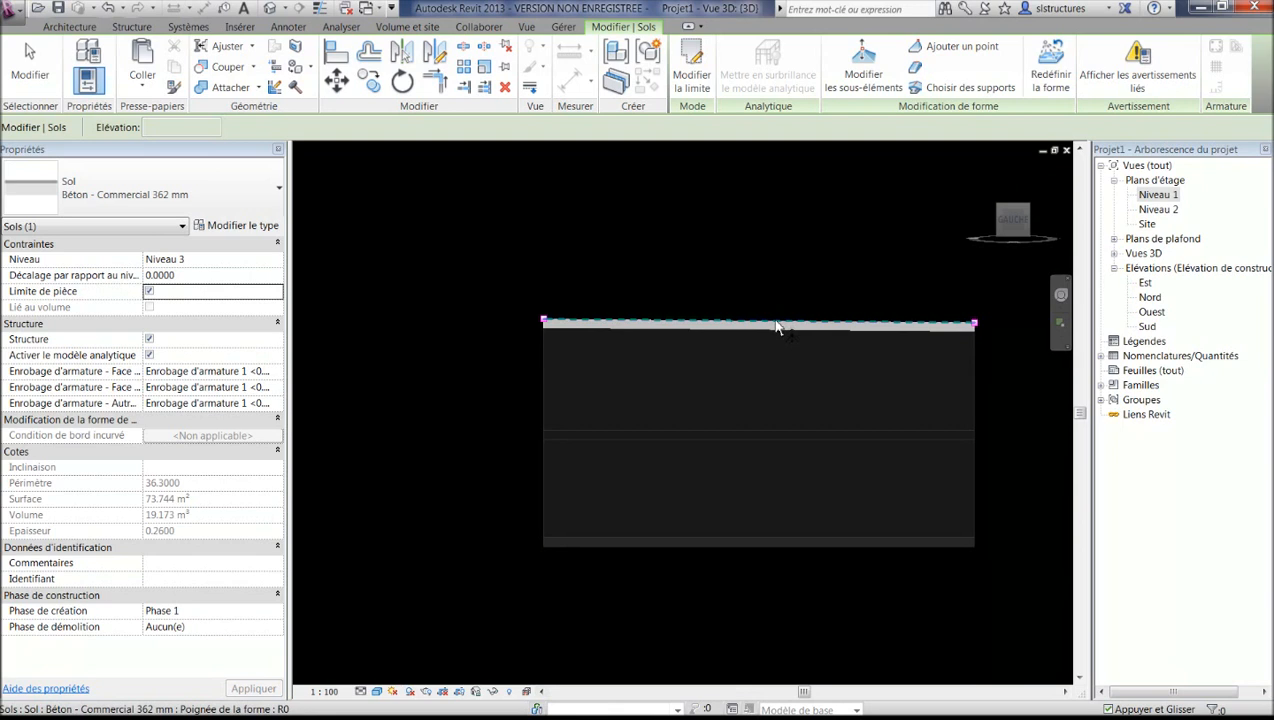
- Add a split line across the Niveau 3 slab between the midpoints of its two long edges and leave shape editing
left_click(996, 205)
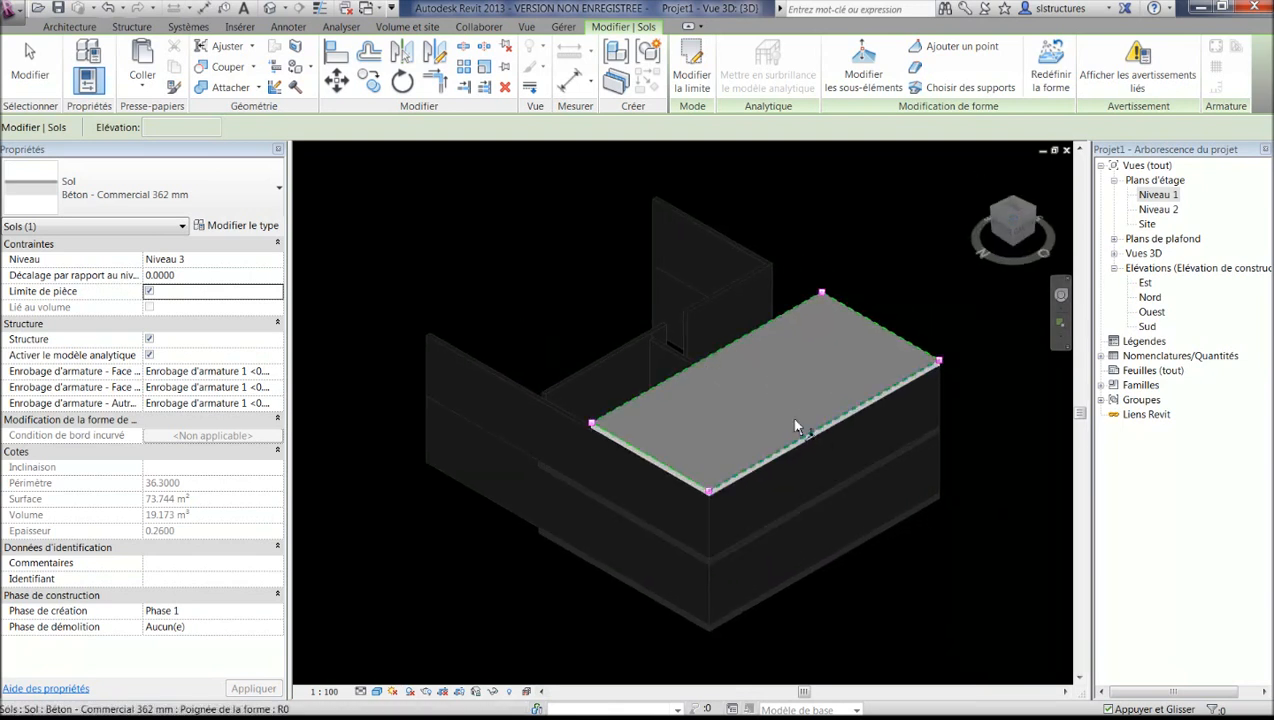
left_click(915, 66)
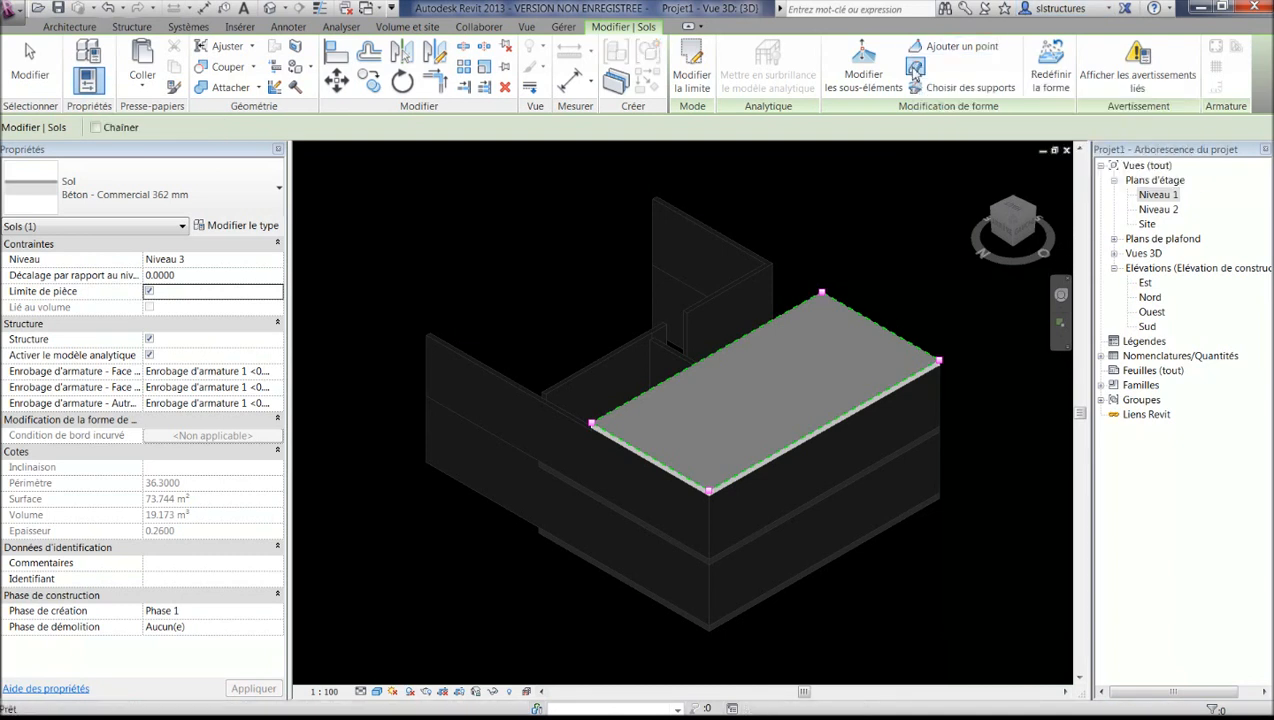
scroll(698, 357, "up", 6)
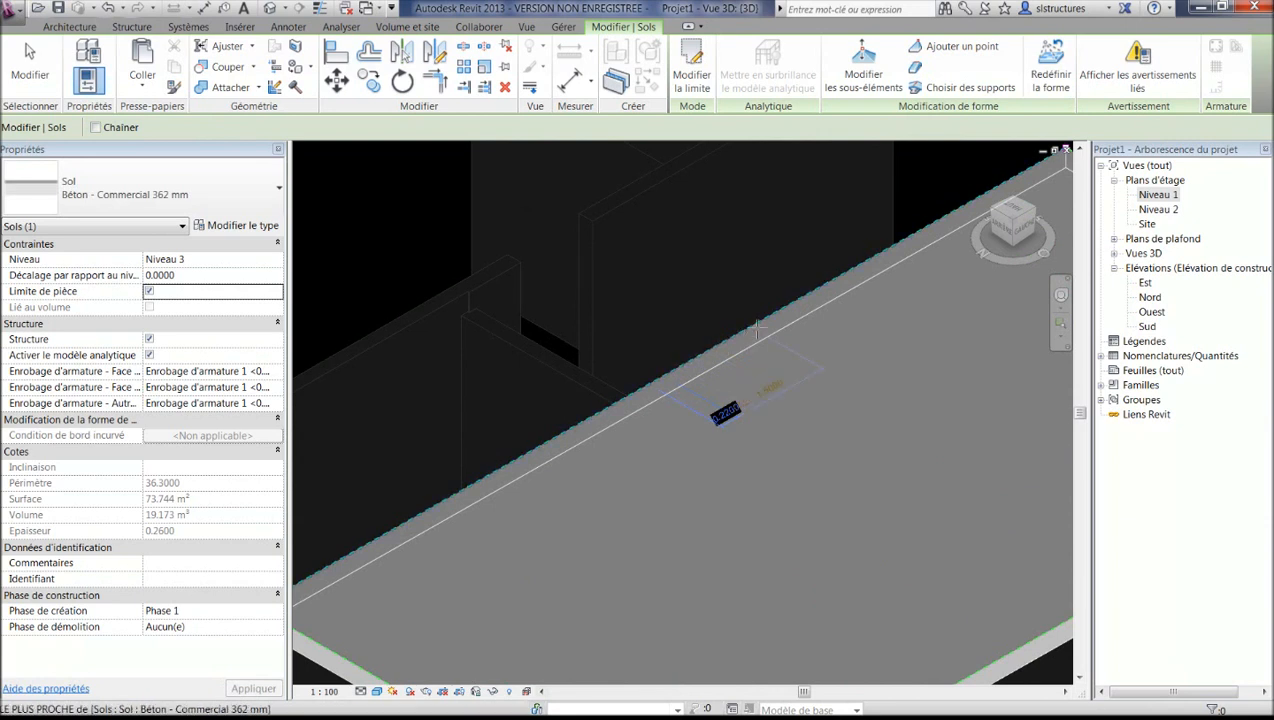
scroll(795, 305, "down", 3)
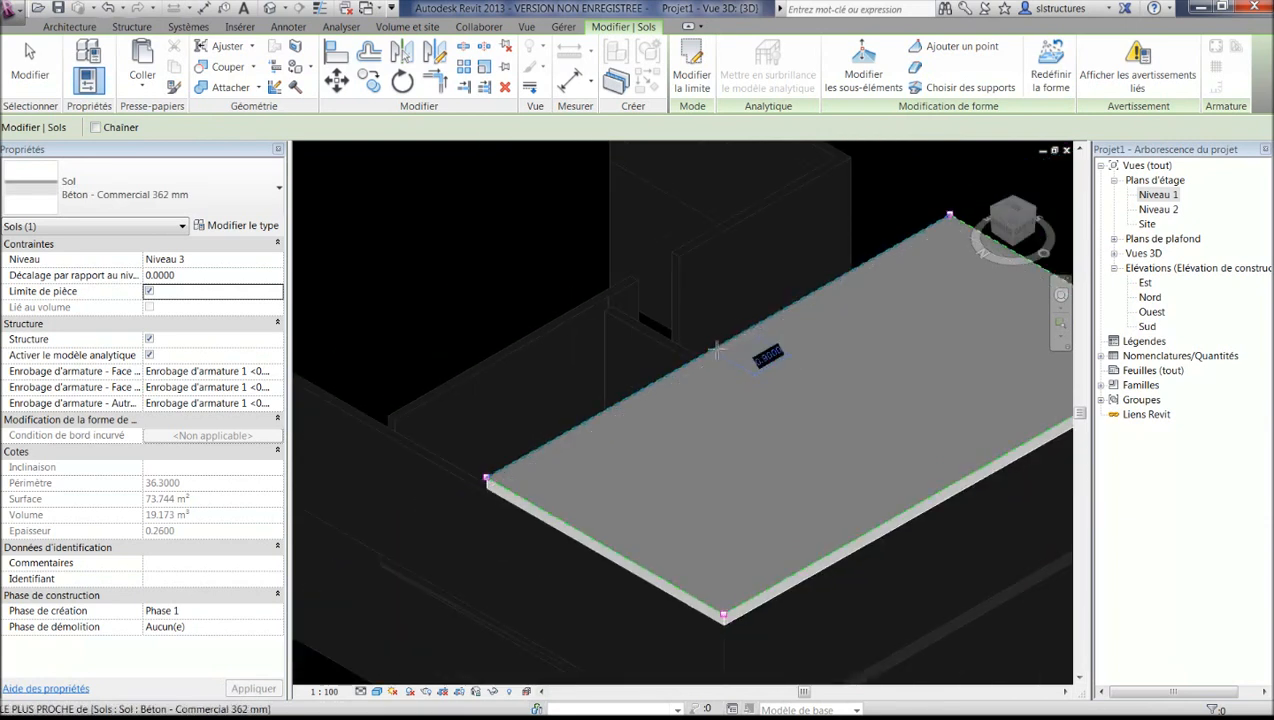
middle_click_drag(934, 482, 838, 456)
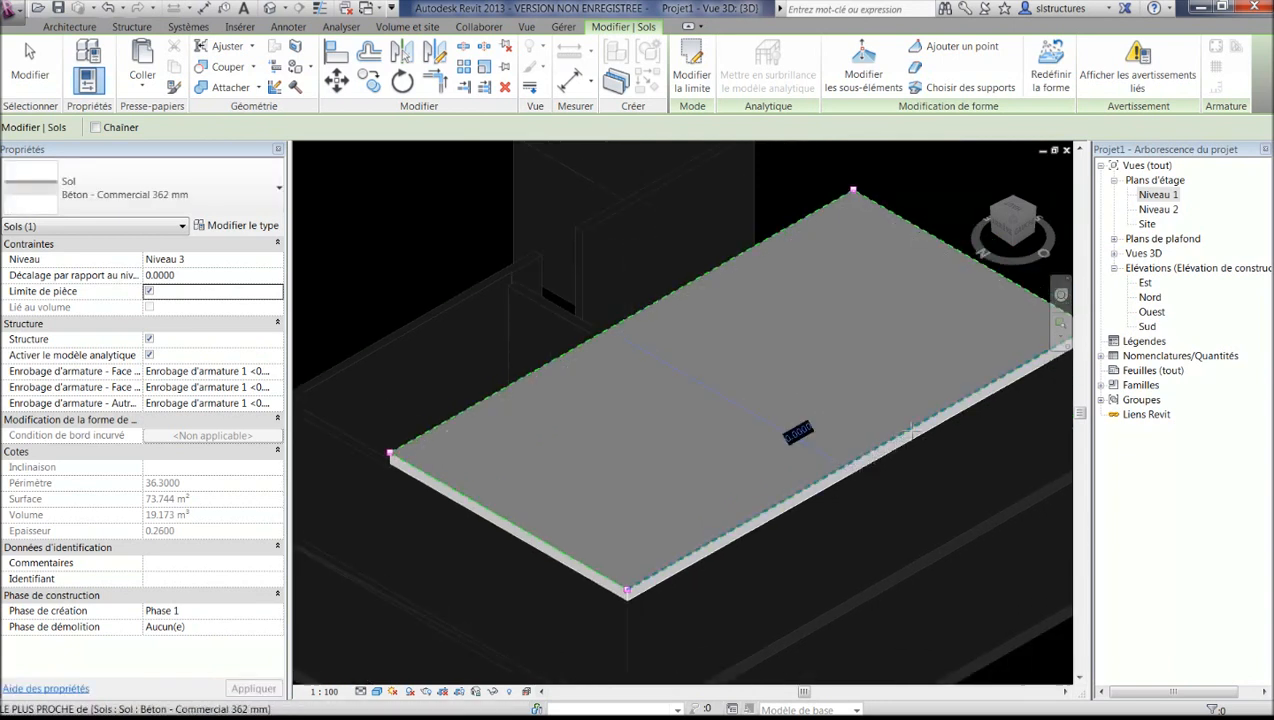
left_click(848, 461)
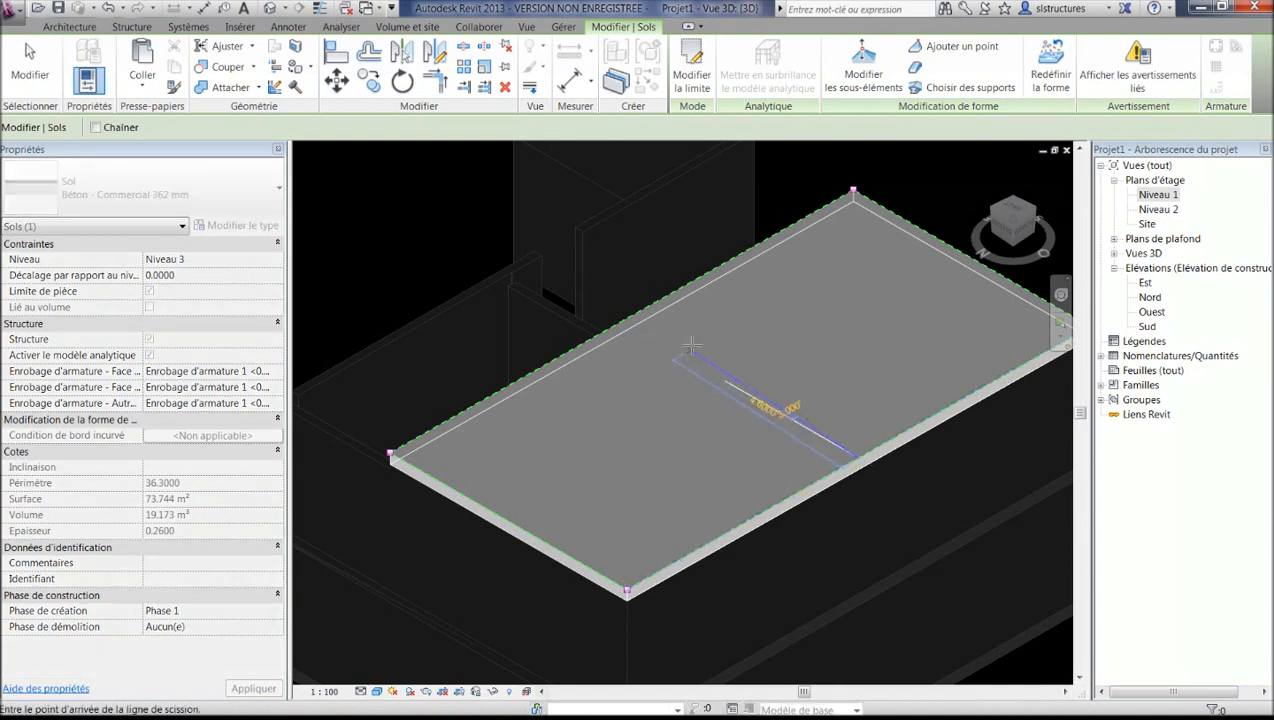
left_click(622, 322)
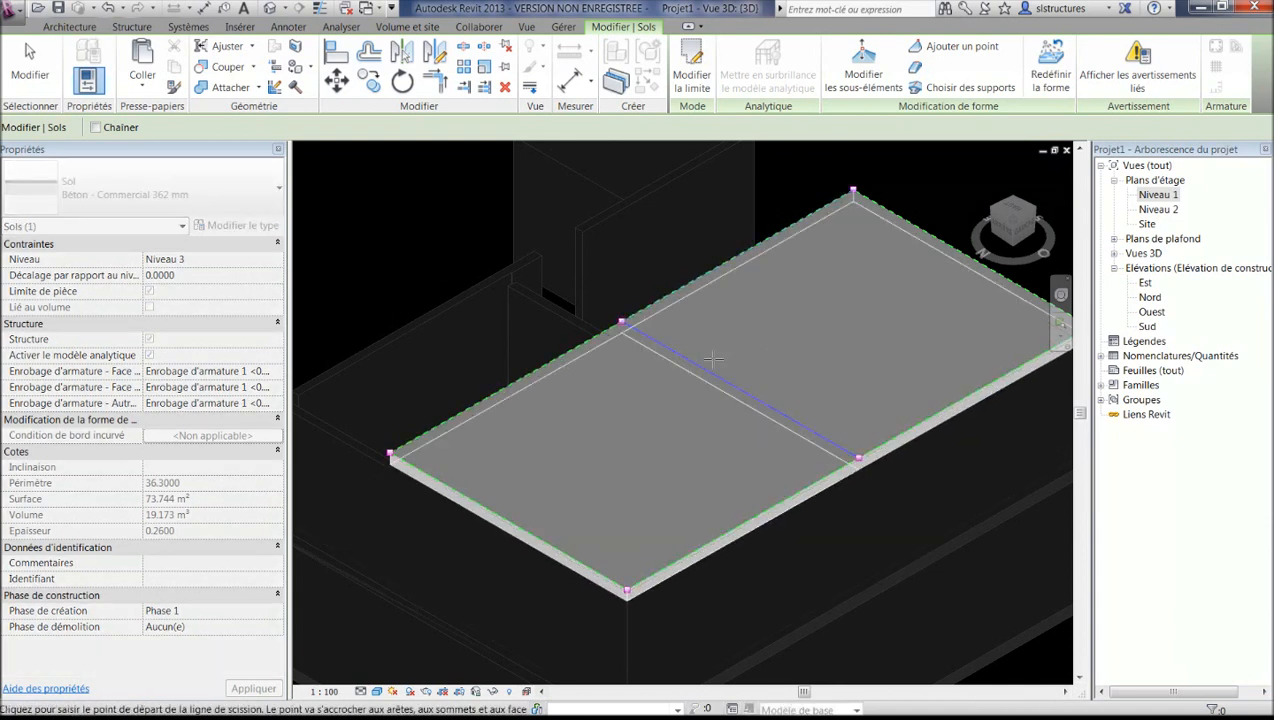
key("Escape")
scroll(720, 362, "down", 1)
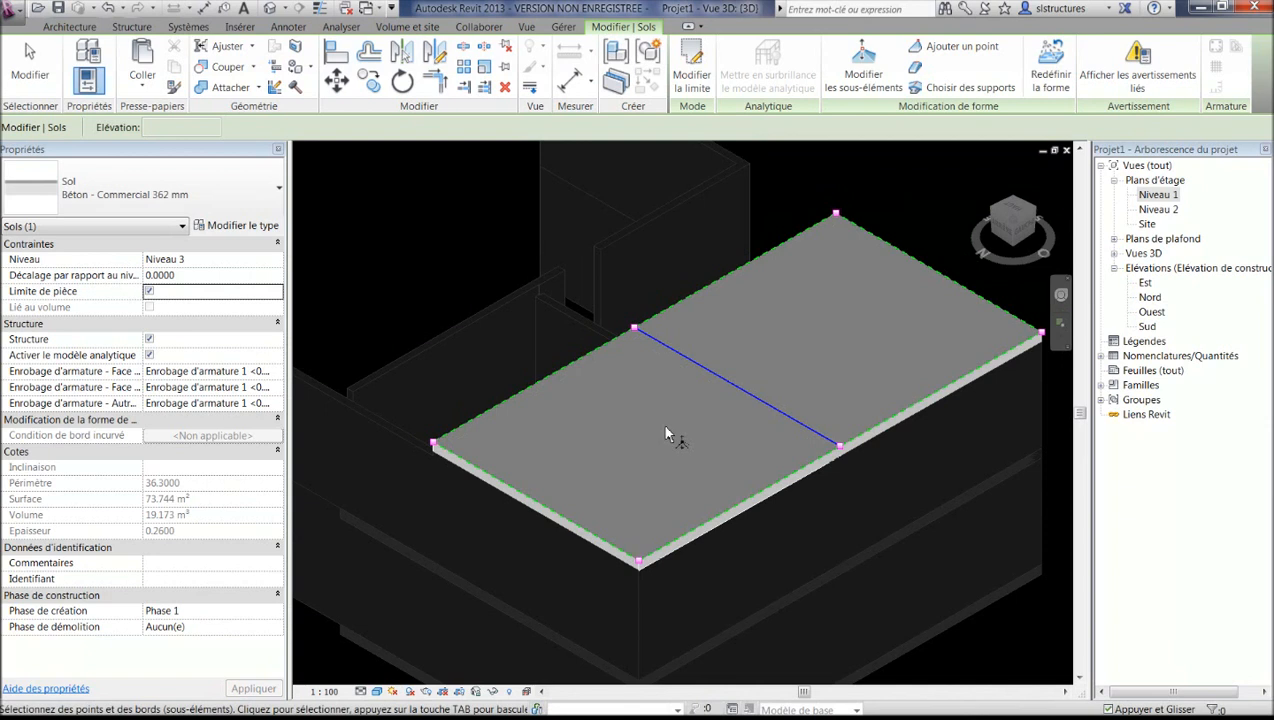
key("Escape")
key("Escape")
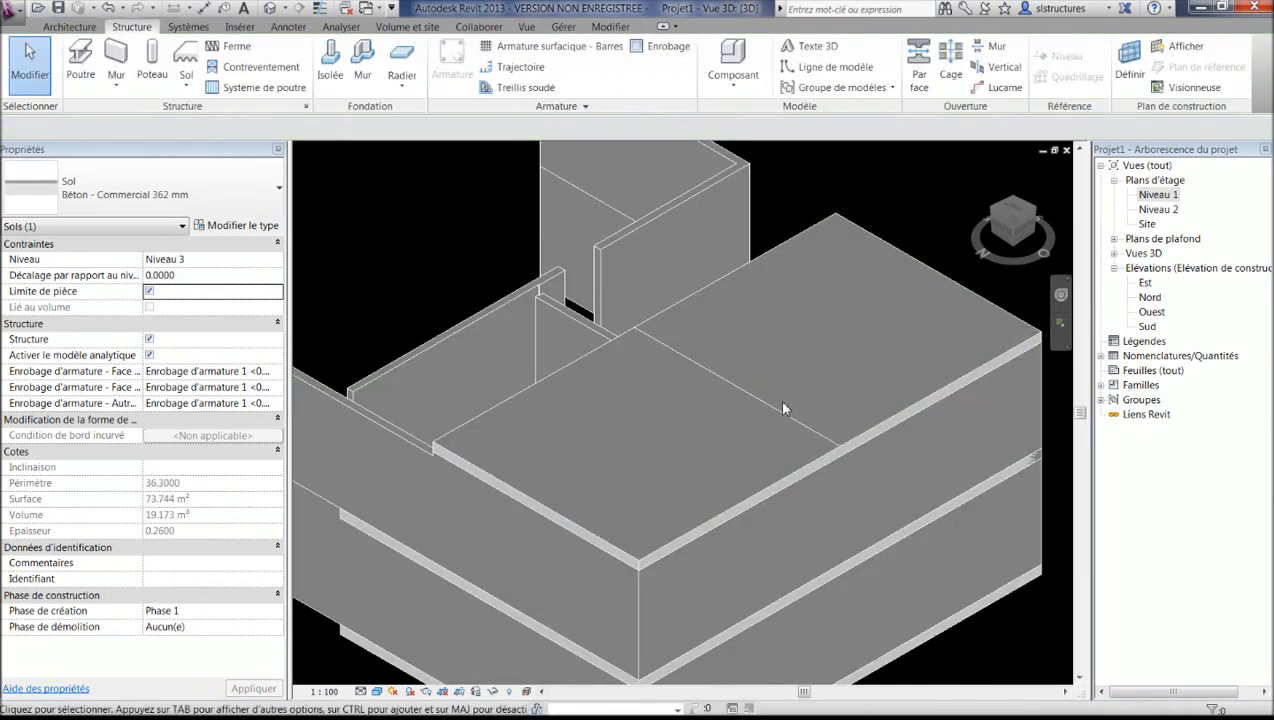
- Reopen the slab's sub-elements and set the elevation of the middle split line to 0
left_click(770, 406)
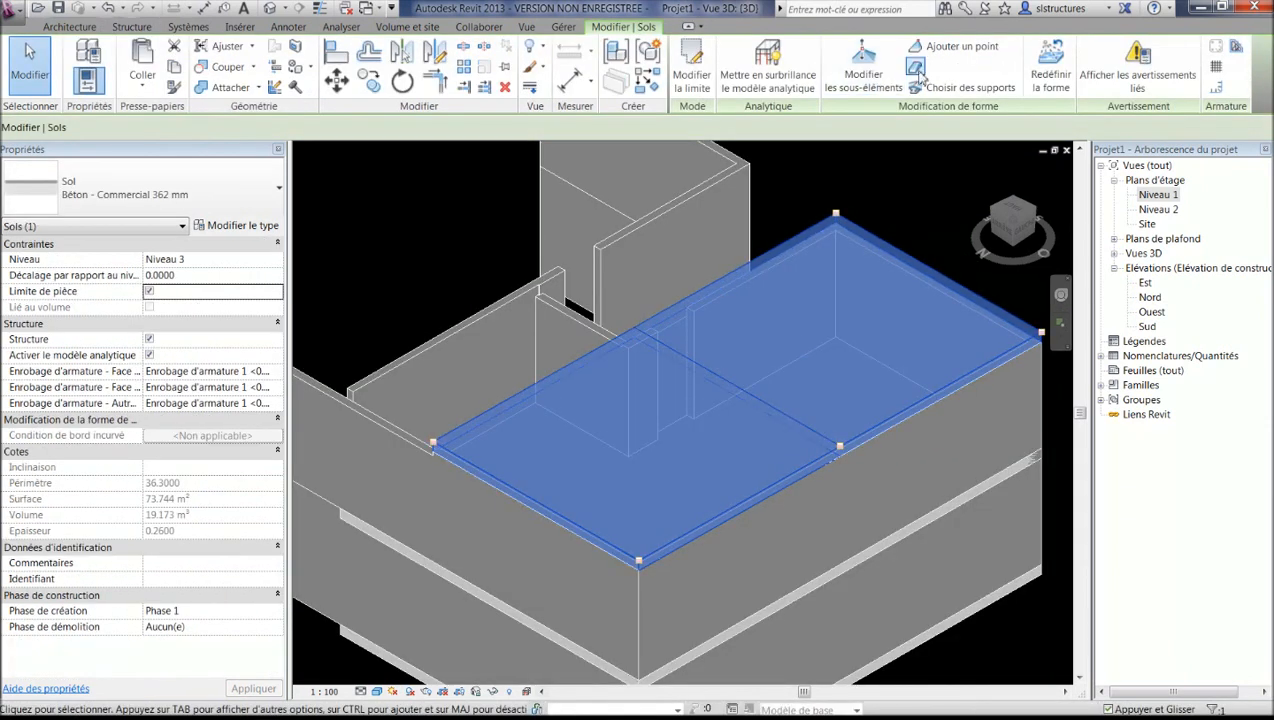
left_click(863, 68)
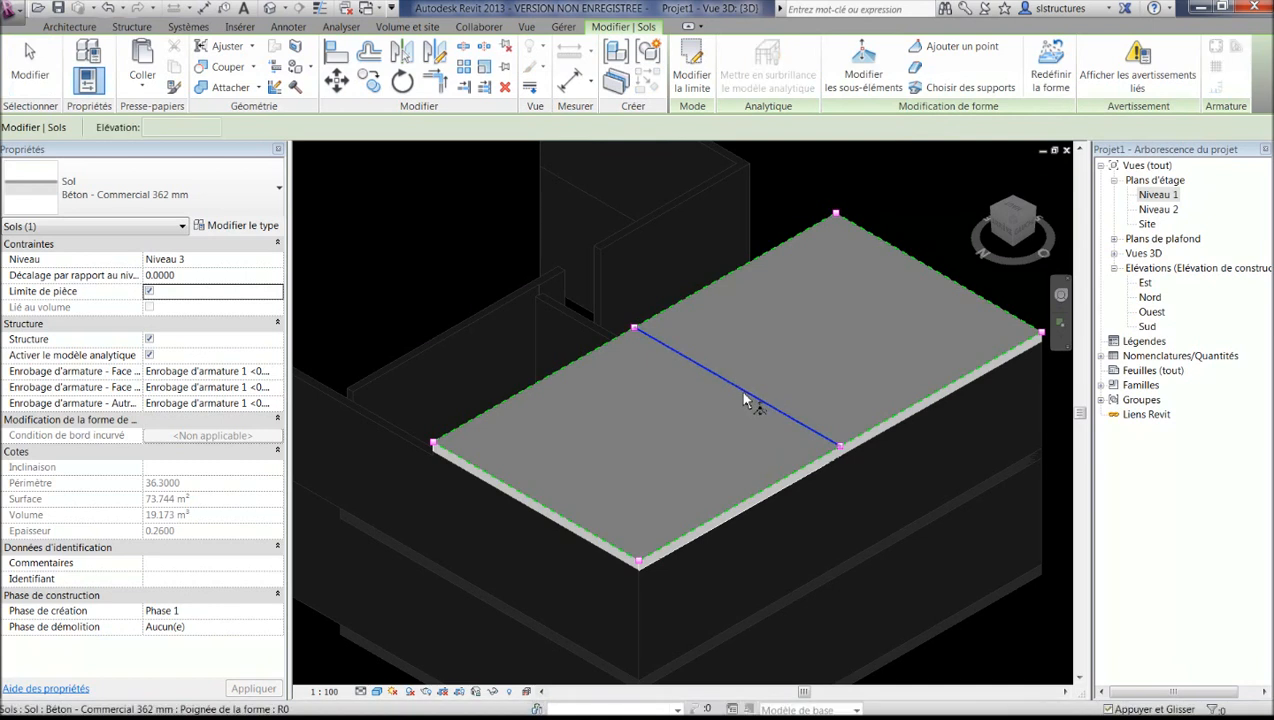
left_click(756, 400)
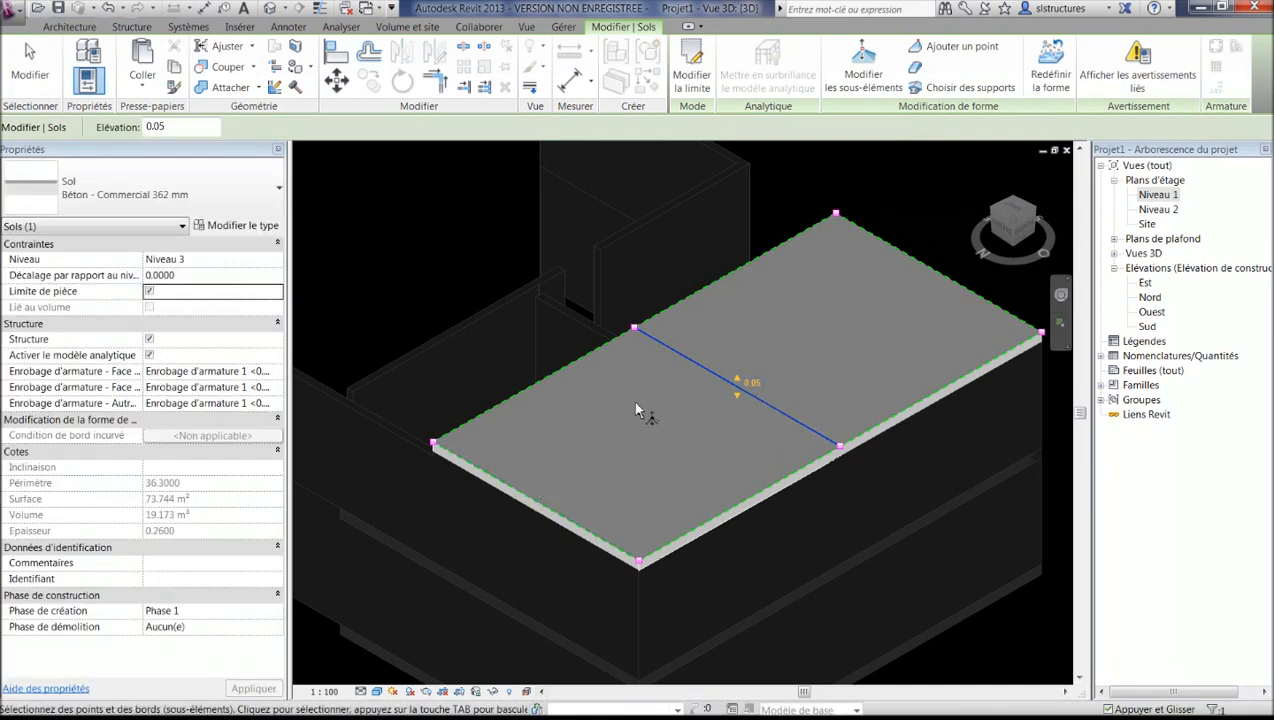
left_click(757, 385)
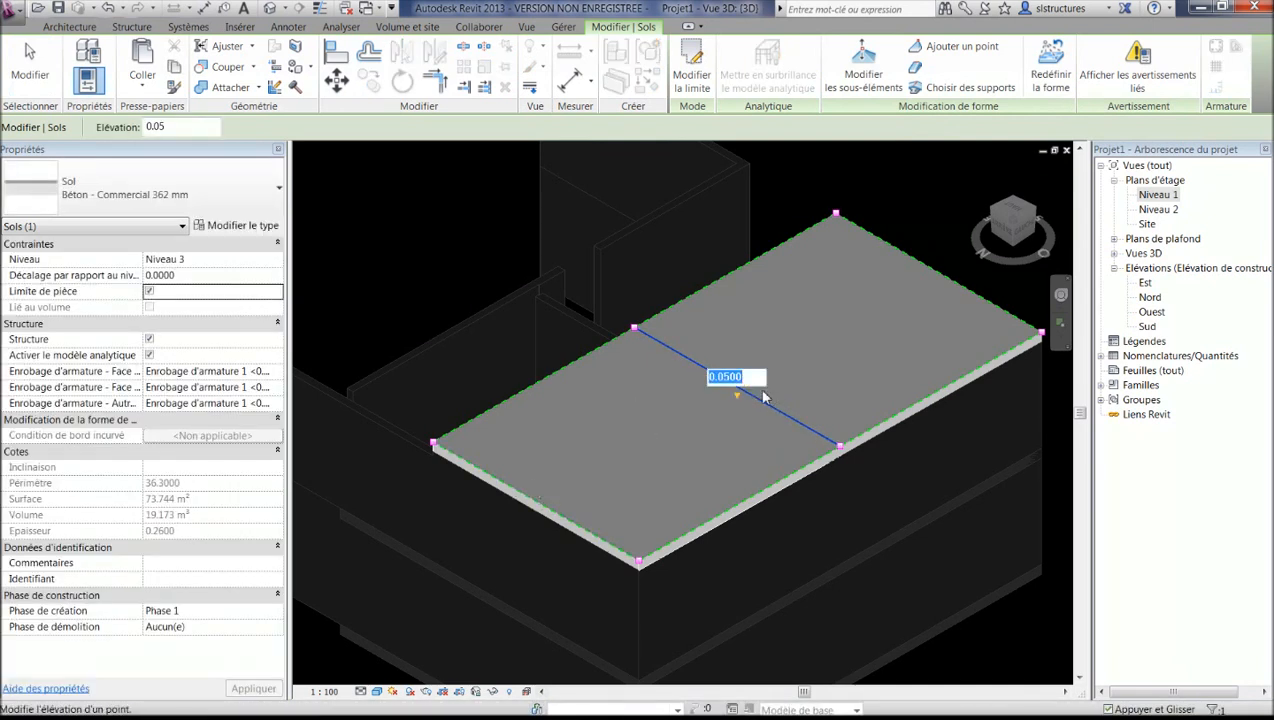
type("0")
key("Return")
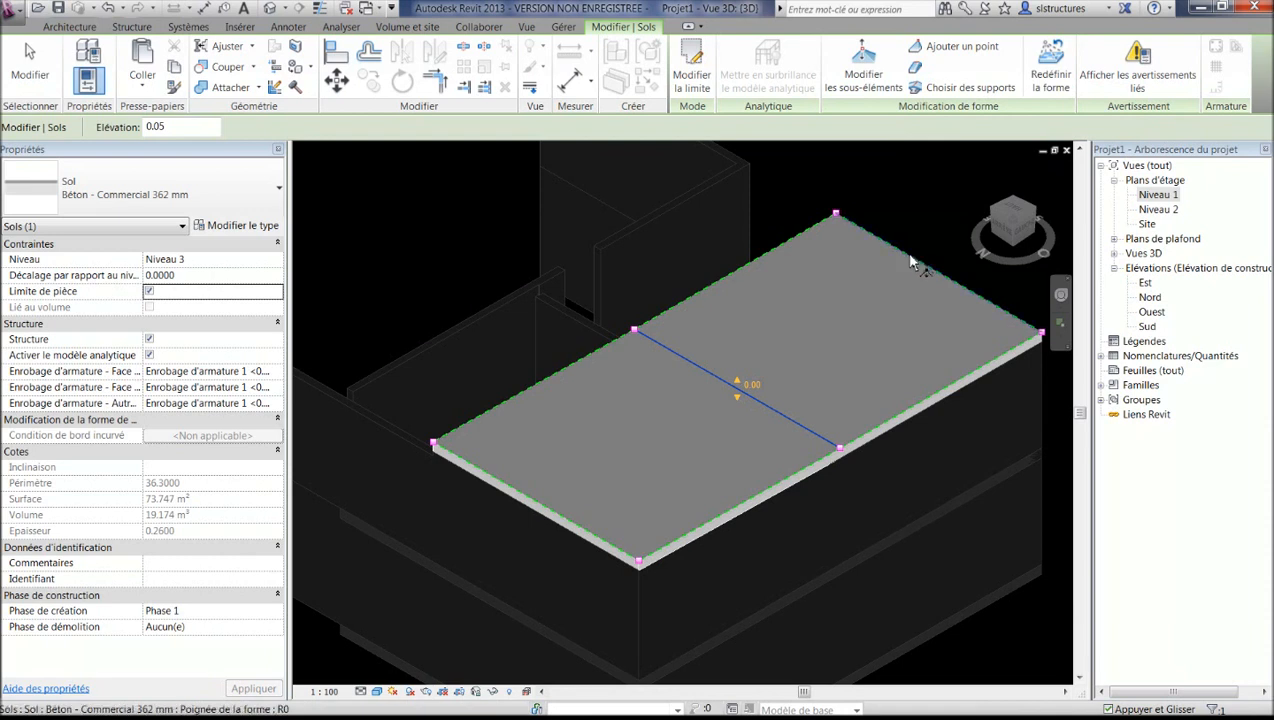
- Set the elevation of the slab's short south edge to 0.1 and finish the shape modification
left_click(930, 276)
left_click(950, 277)
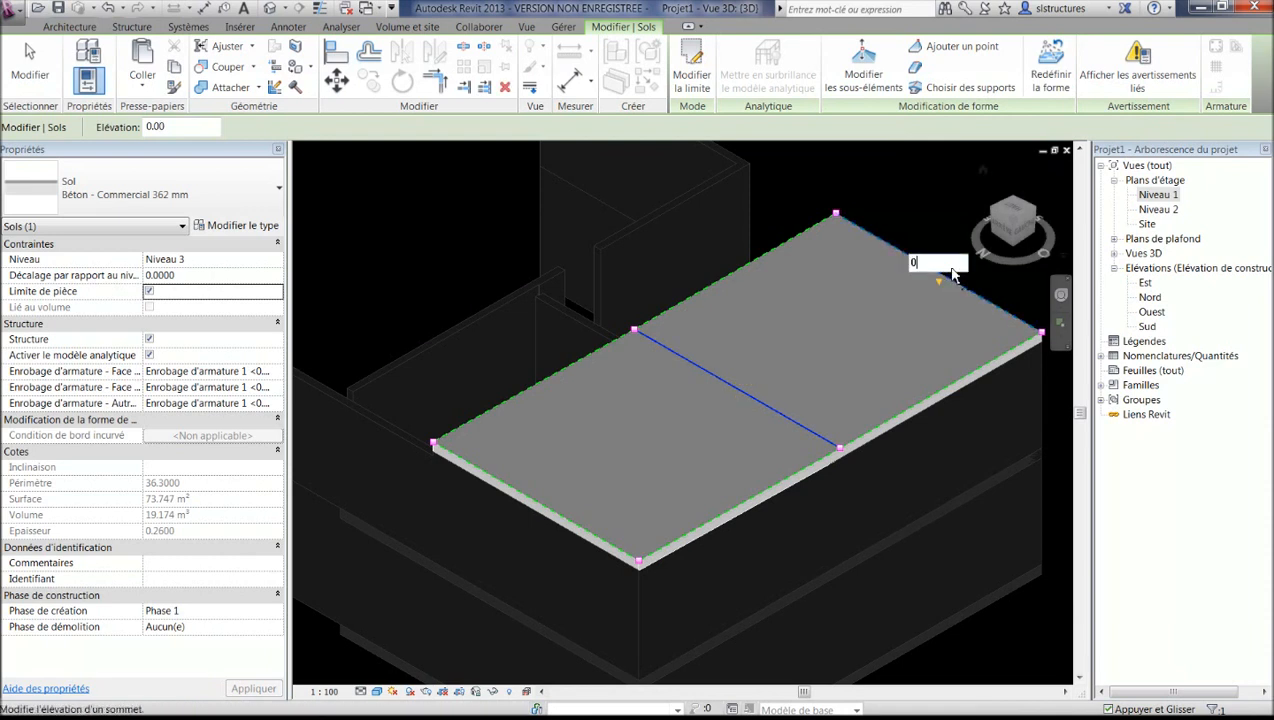
type("0.1")
key("Return")
key("Escape")
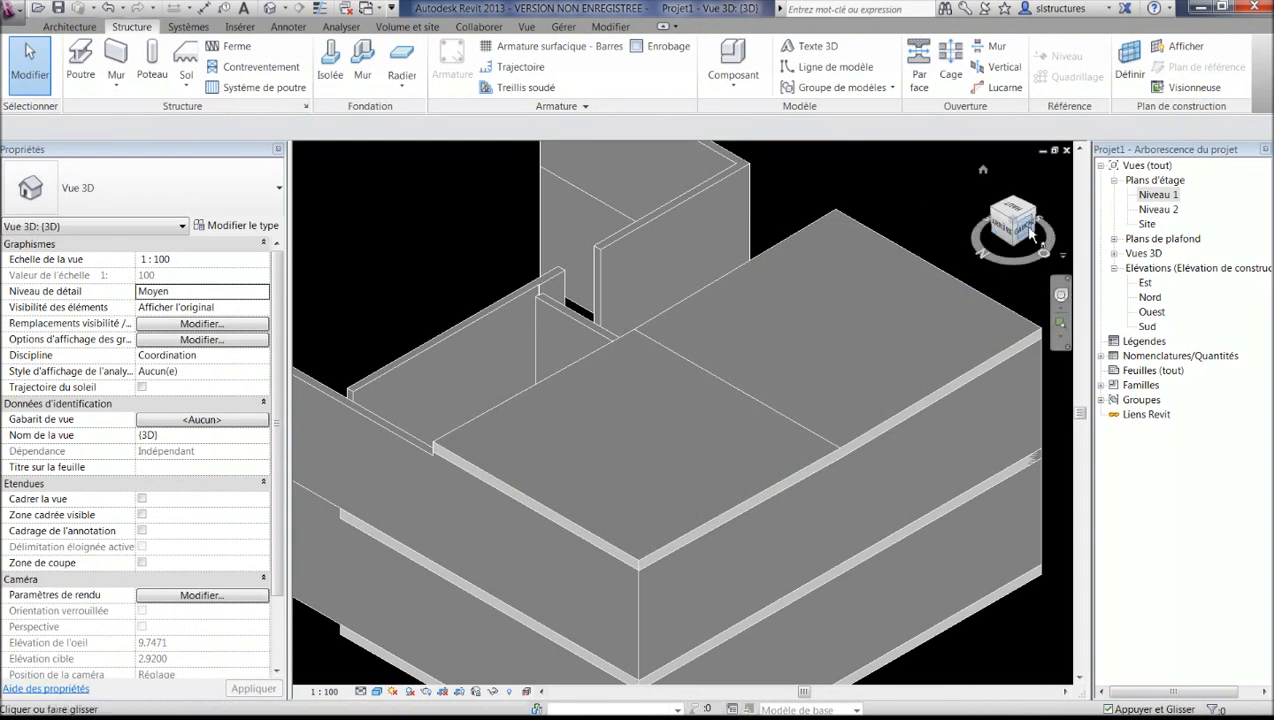
- Examine the roof slab's slopes in profile from the west side and in an angled 3D view
left_click(1003, 232)
scroll(665, 350, "up", 3)
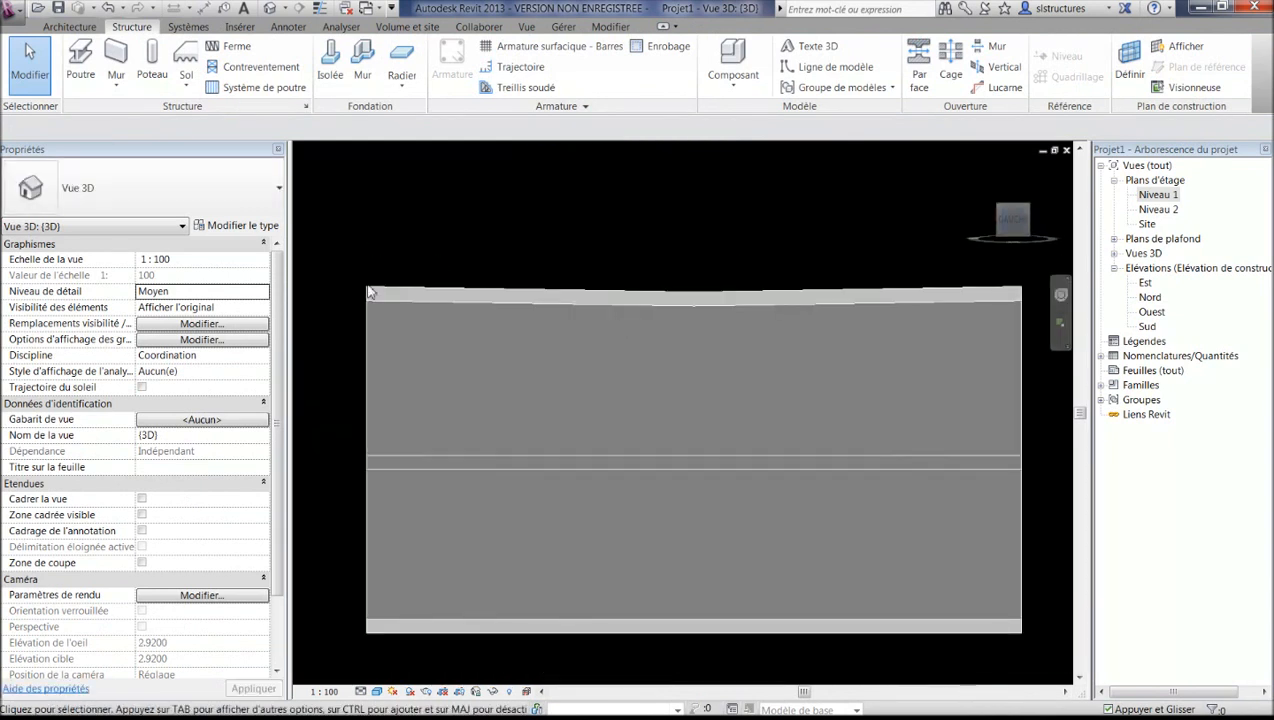
scroll(787, 310, "down", 2)
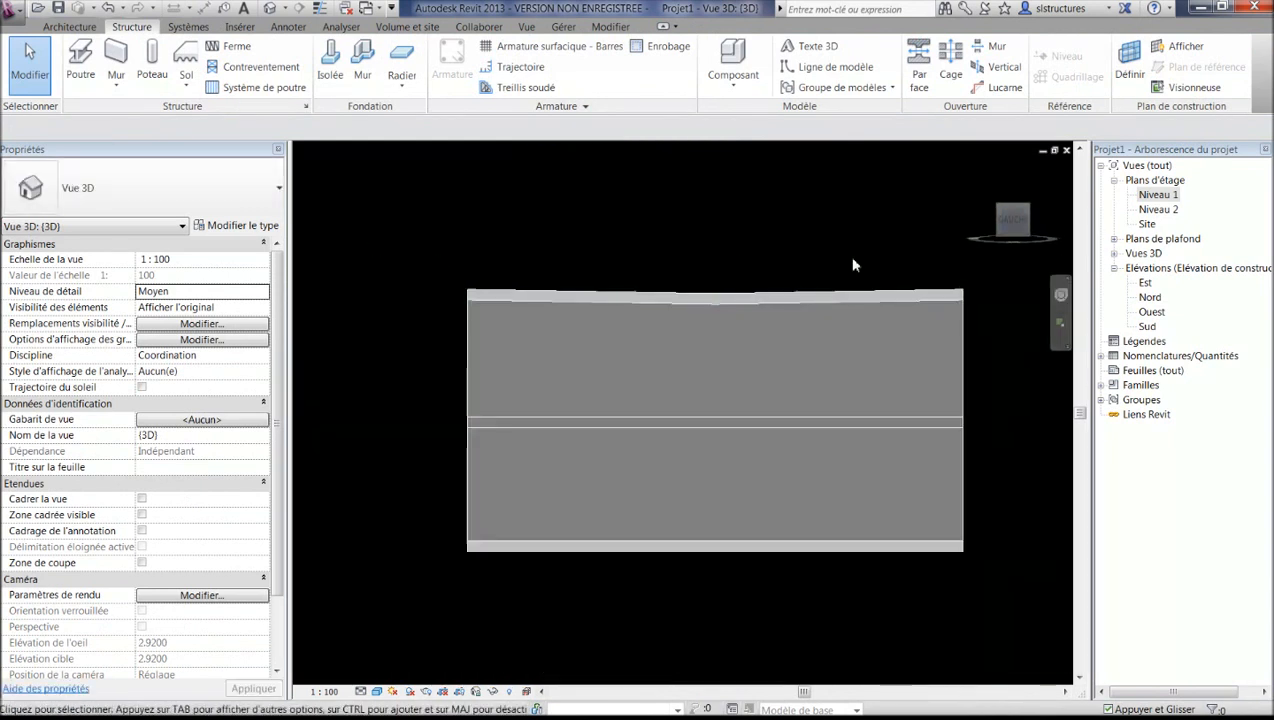
middle_click_drag(848, 256, 741, 411, "shift")
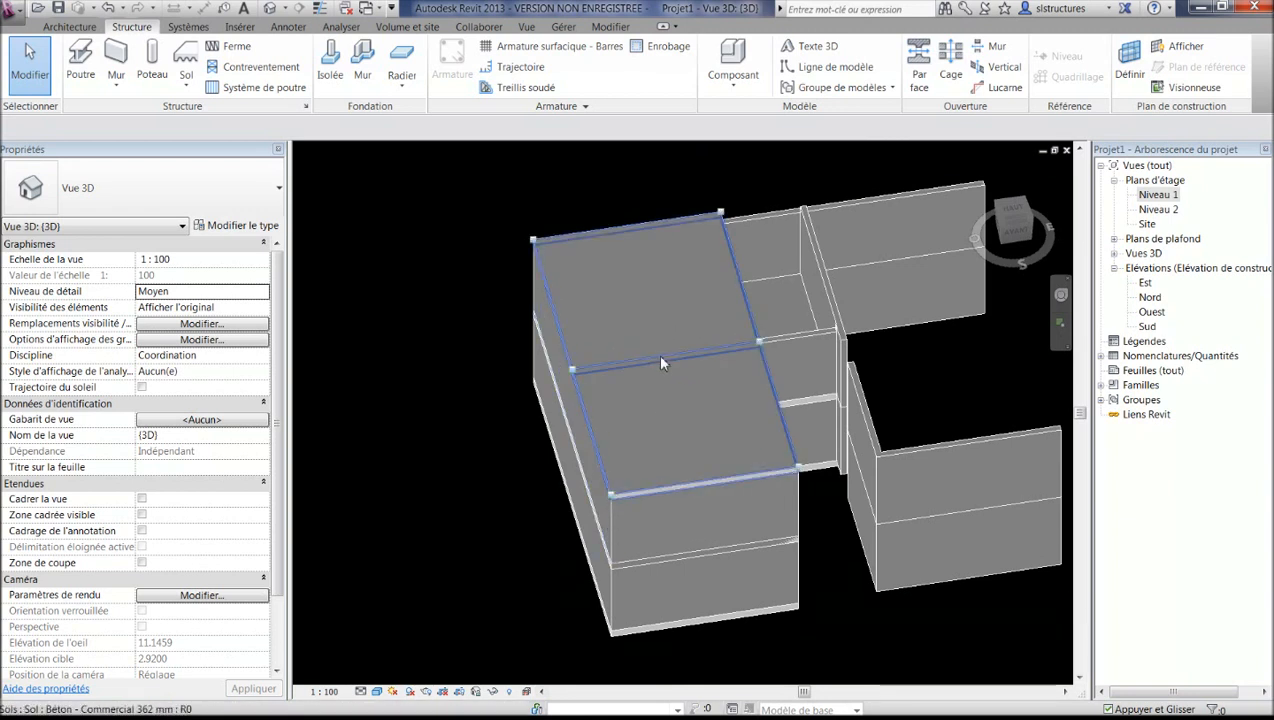
scroll(742, 309, "down", 2)
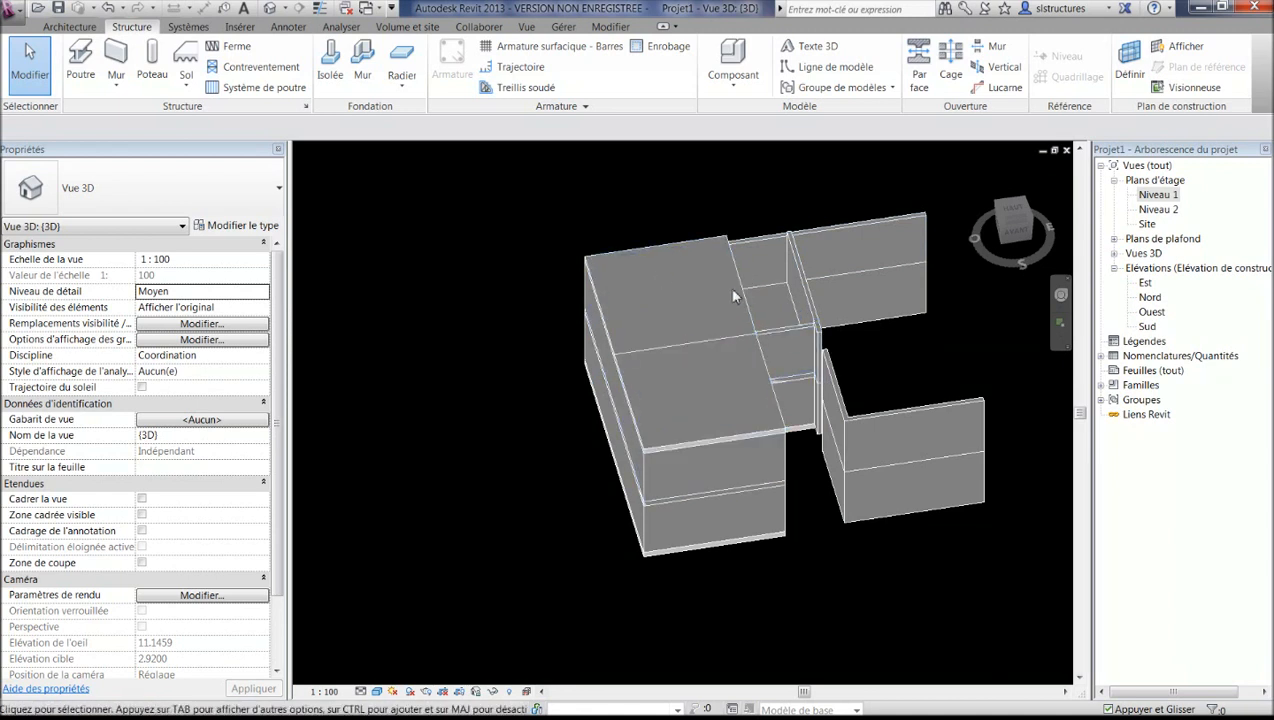
scroll(705, 317, "down", 2)
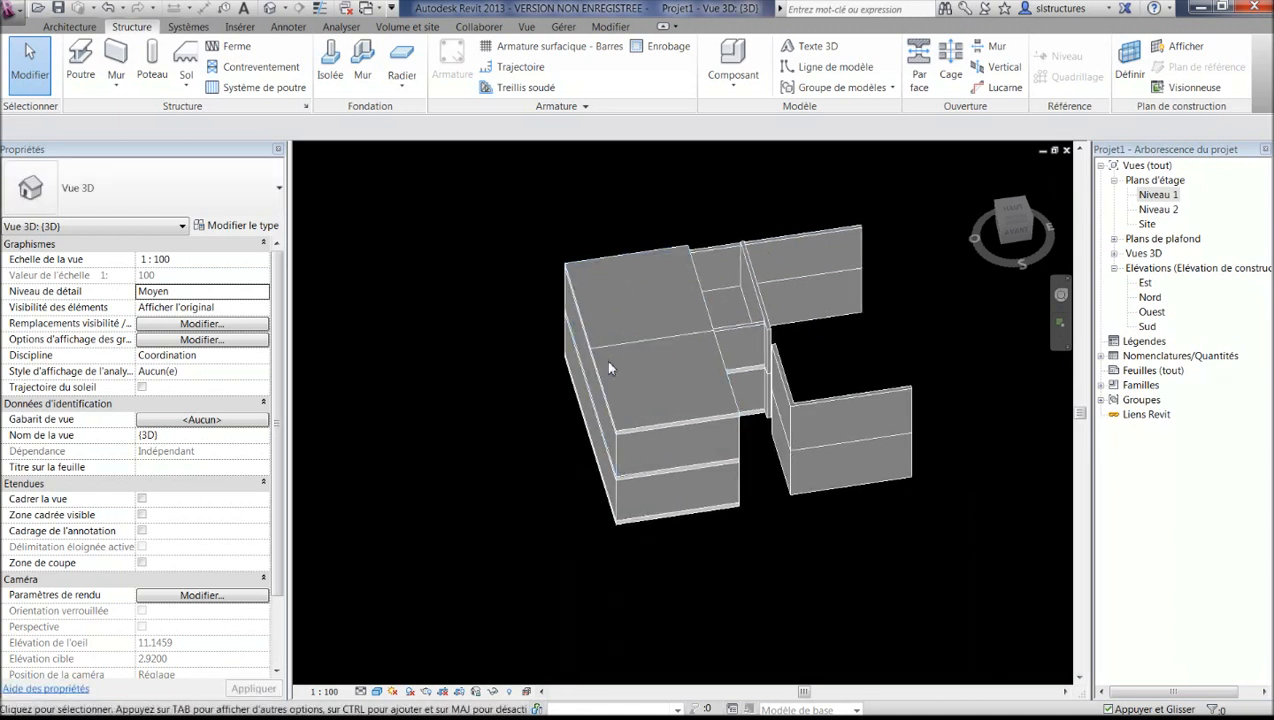
- Cut a rectangular opening about 2.6 by 2.3 m in the north half of the Niveau 3 slab's boundary and attach the walls to its base
middle_click_drag(797, 294, 805, 350, "shift")
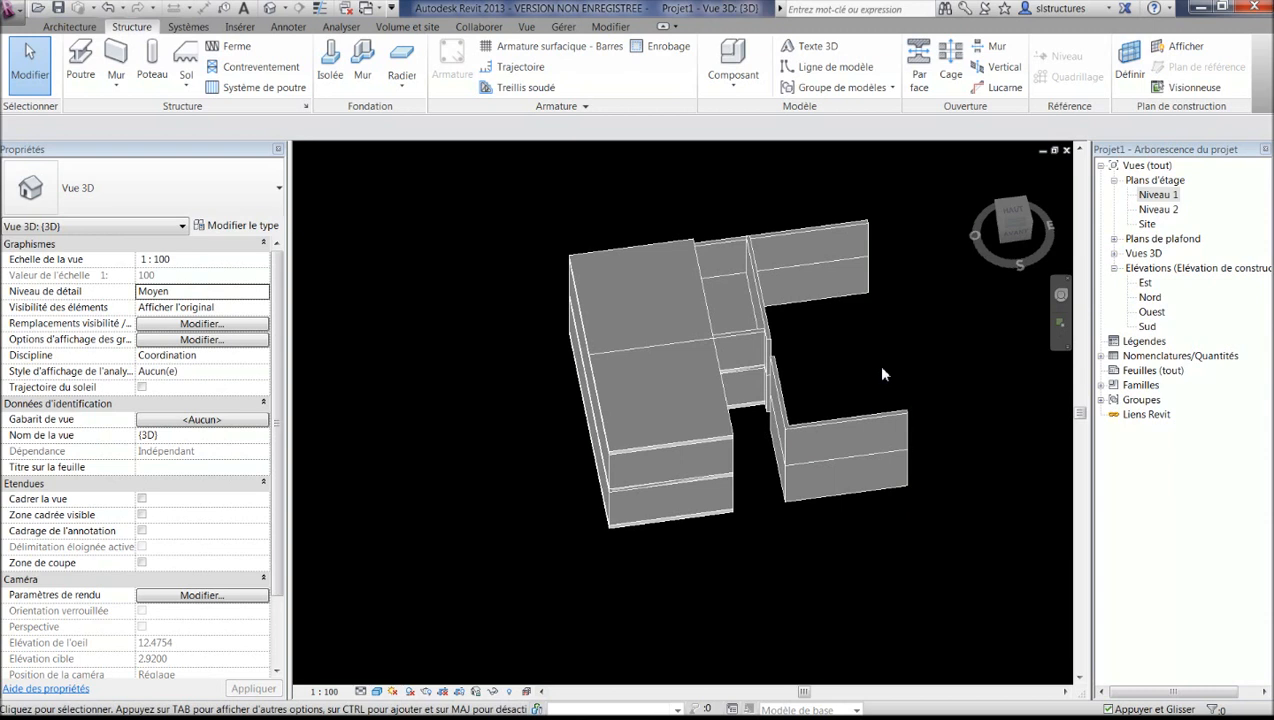
left_click(1013, 216)
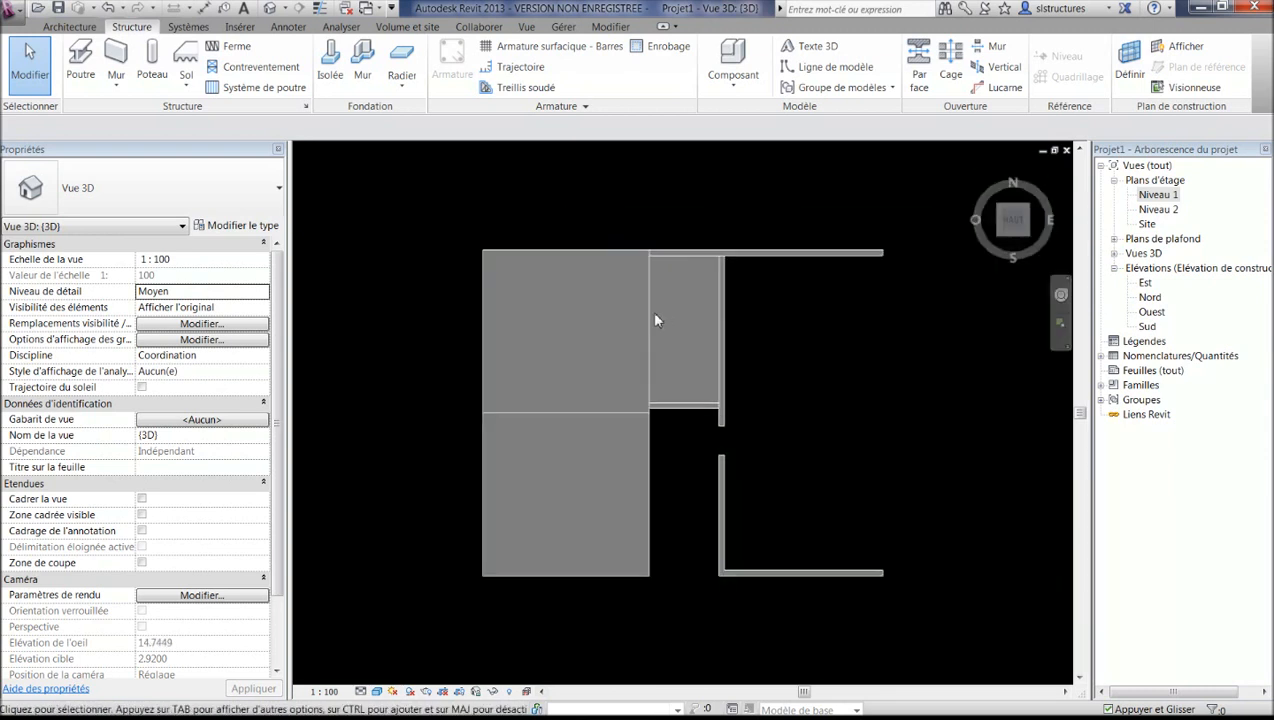
double_click(618, 369)
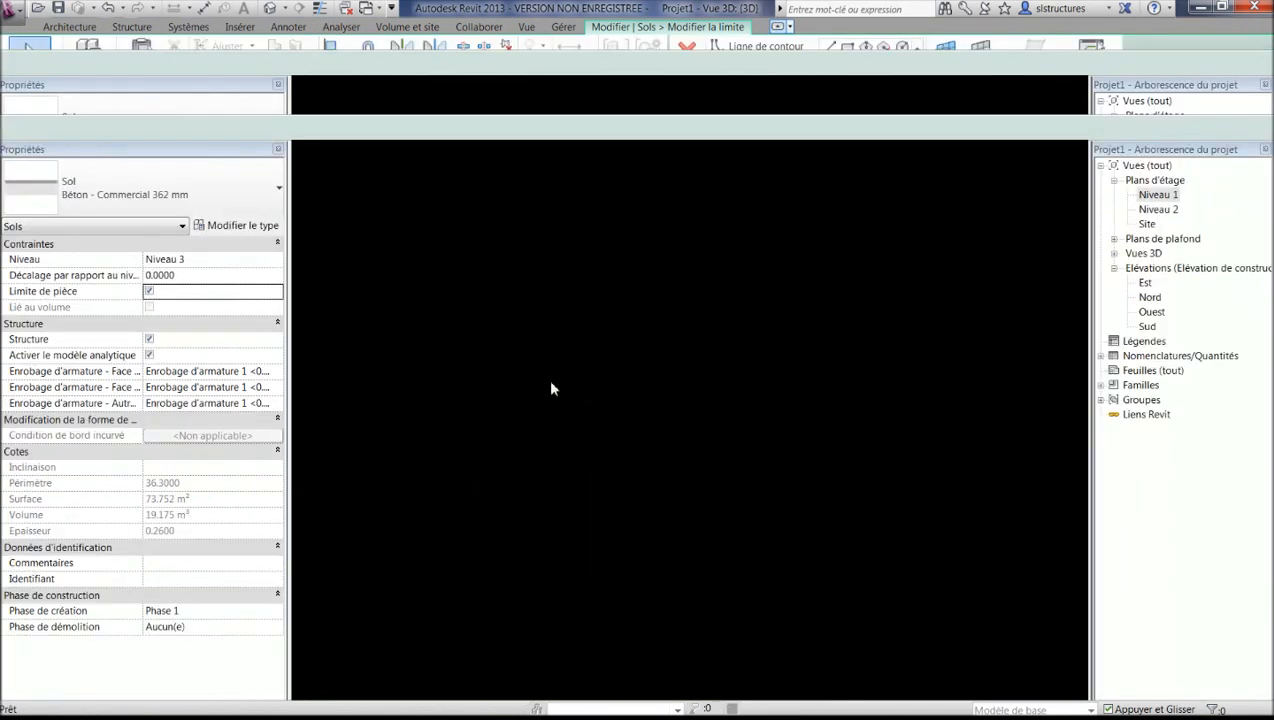
left_click(846, 47)
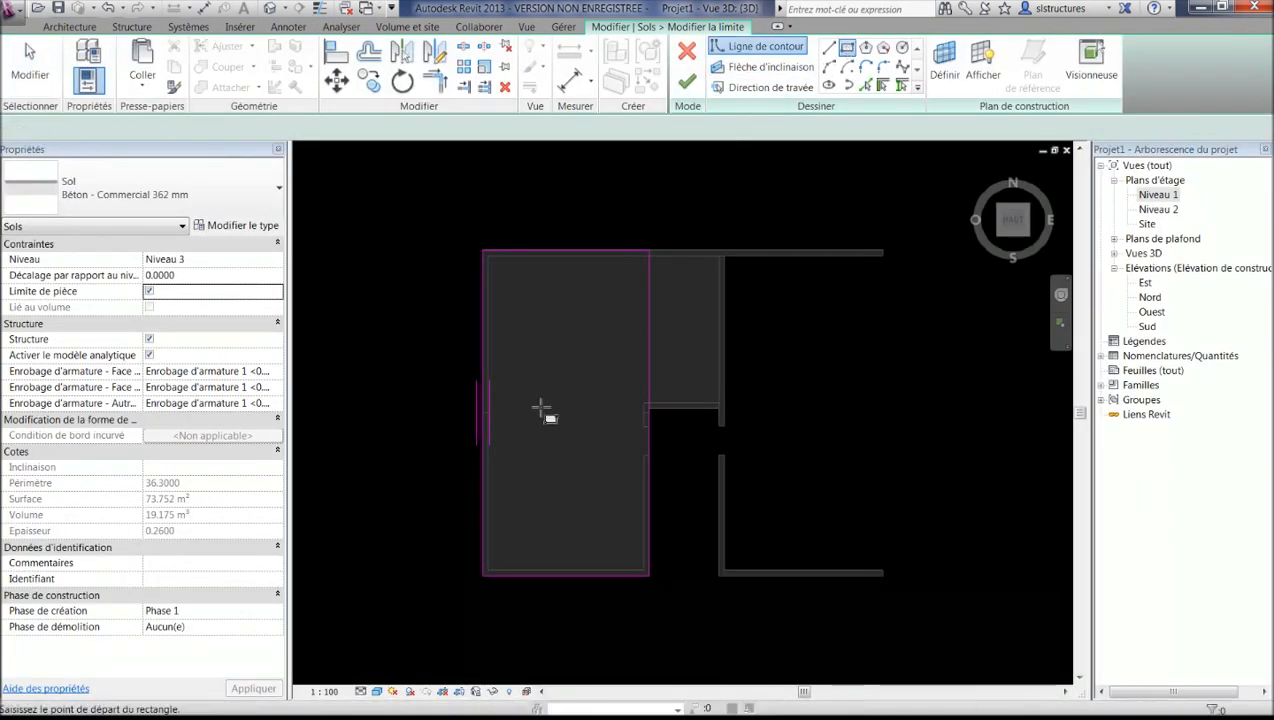
left_click(536, 320)
left_click(606, 381)
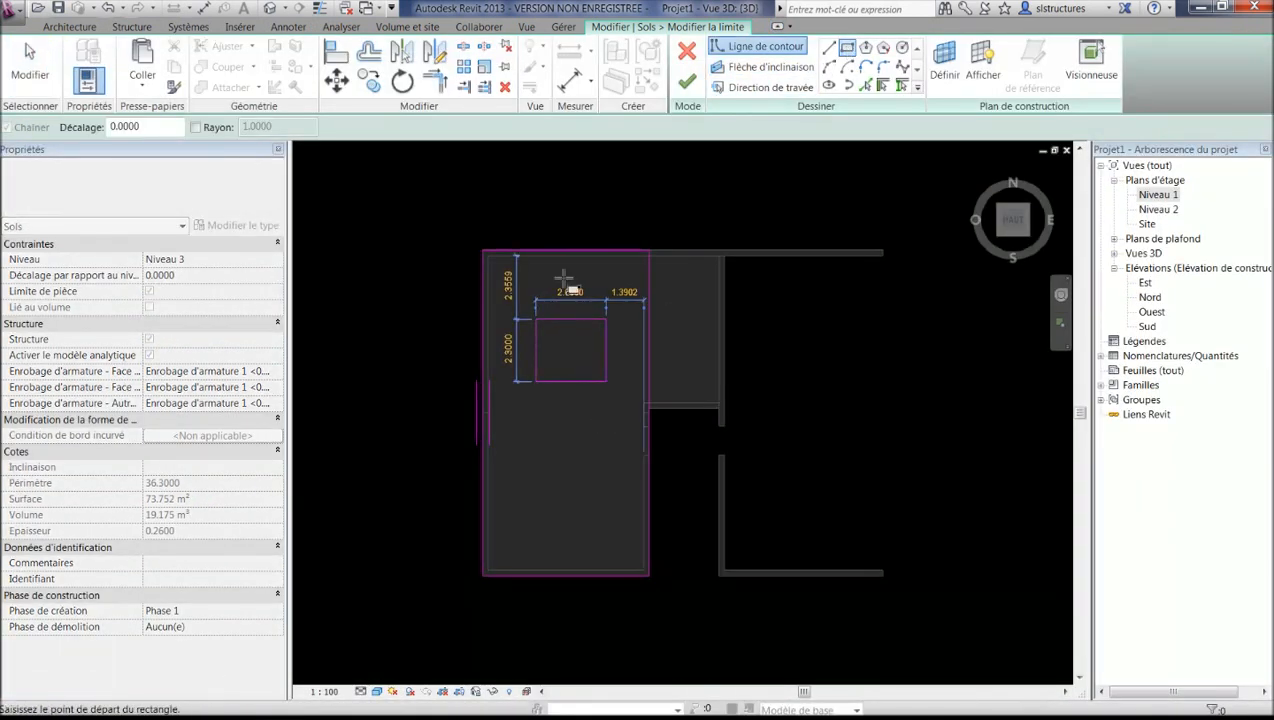
key("Escape")
left_click(686, 82)
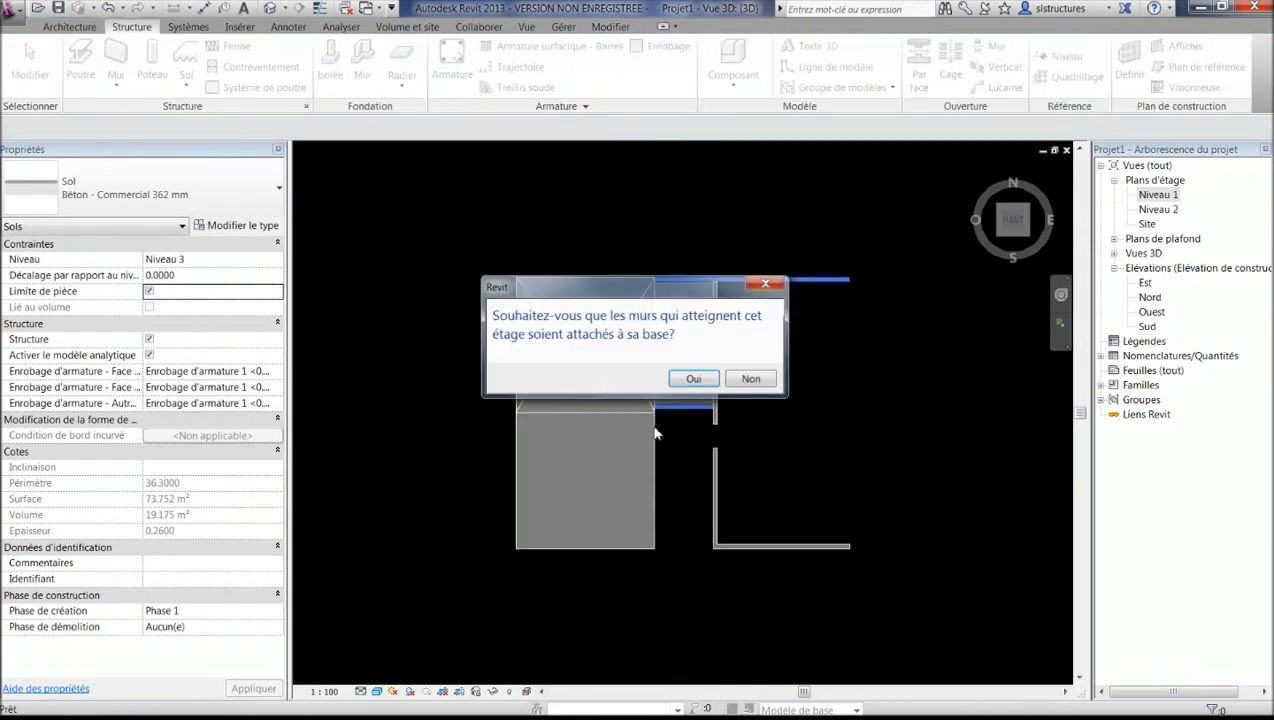
left_click(691, 376)
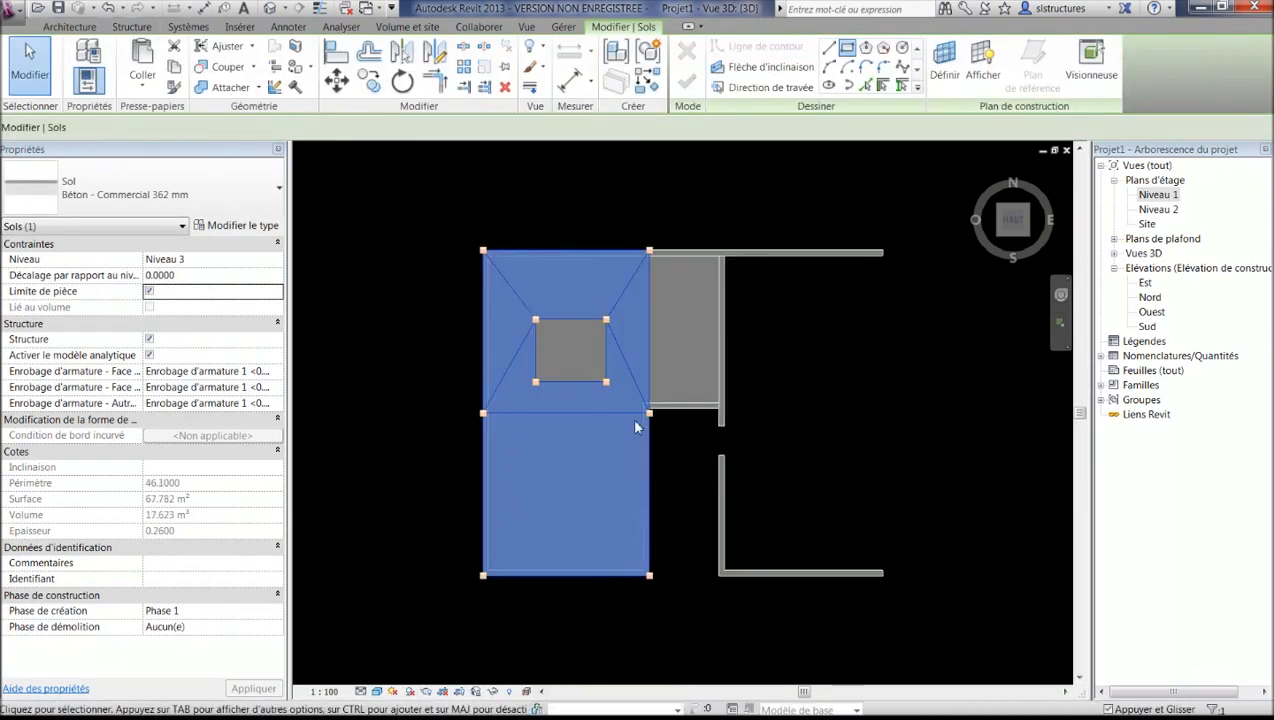
key("Escape")
- Reopen the Niveau 3 slab's boundary sketch and delete the inner rectangular outline
middle_click_drag(631, 417, 608, 235, "shift")
middle_click_drag(698, 325, 716, 259, "shift")
middle_click_drag(658, 338, 783, 428, "shift")
middle_click_drag(845, 304, 870, 344, "shift")
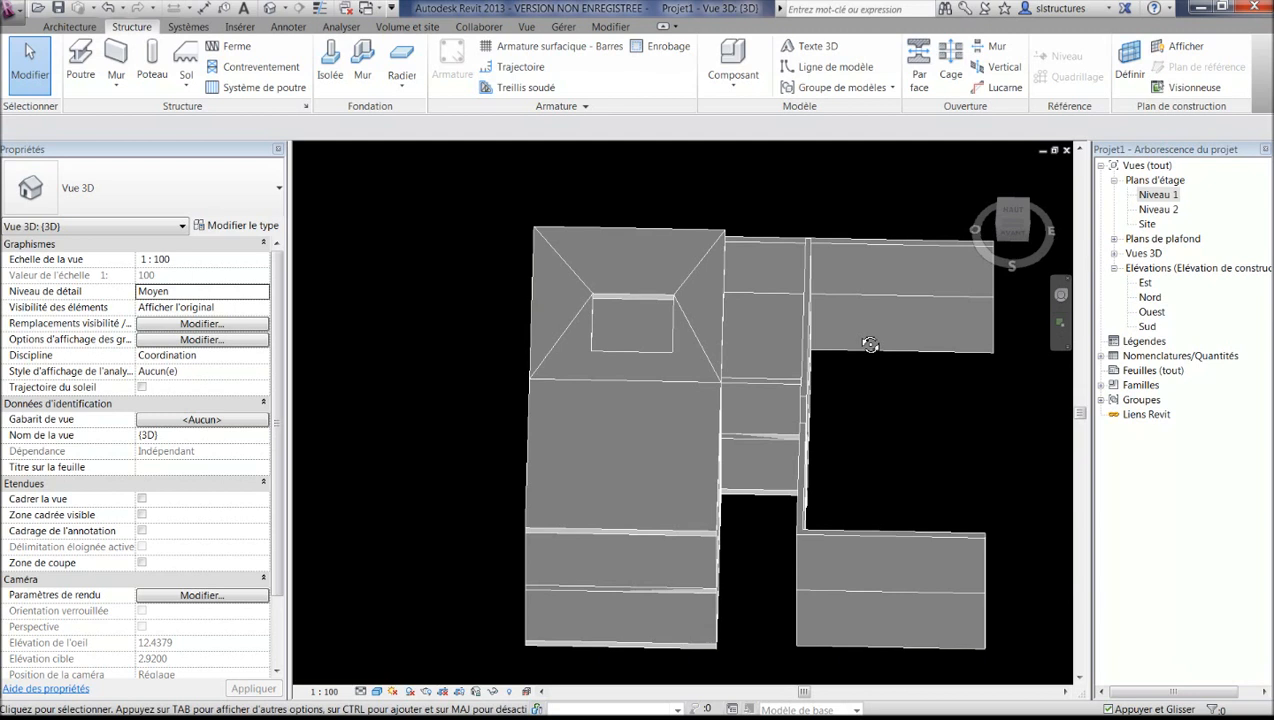
left_click(718, 312)
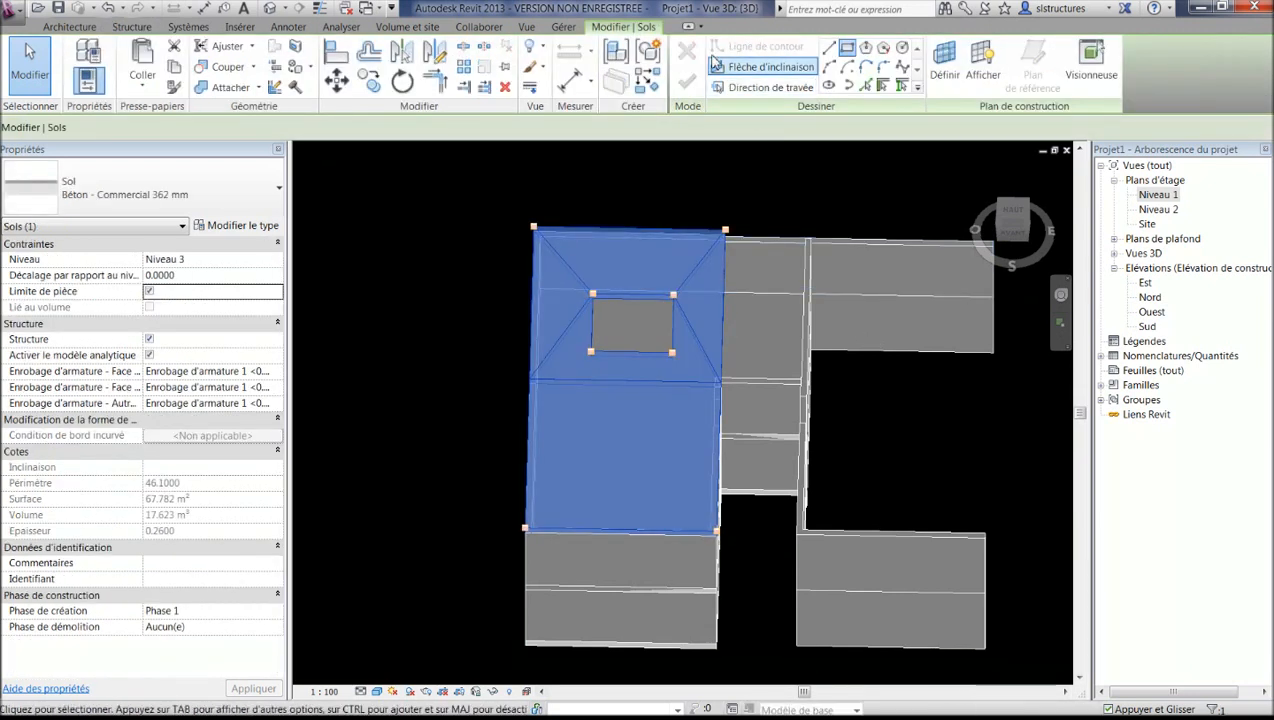
left_click(688, 27)
left_click(685, 29)
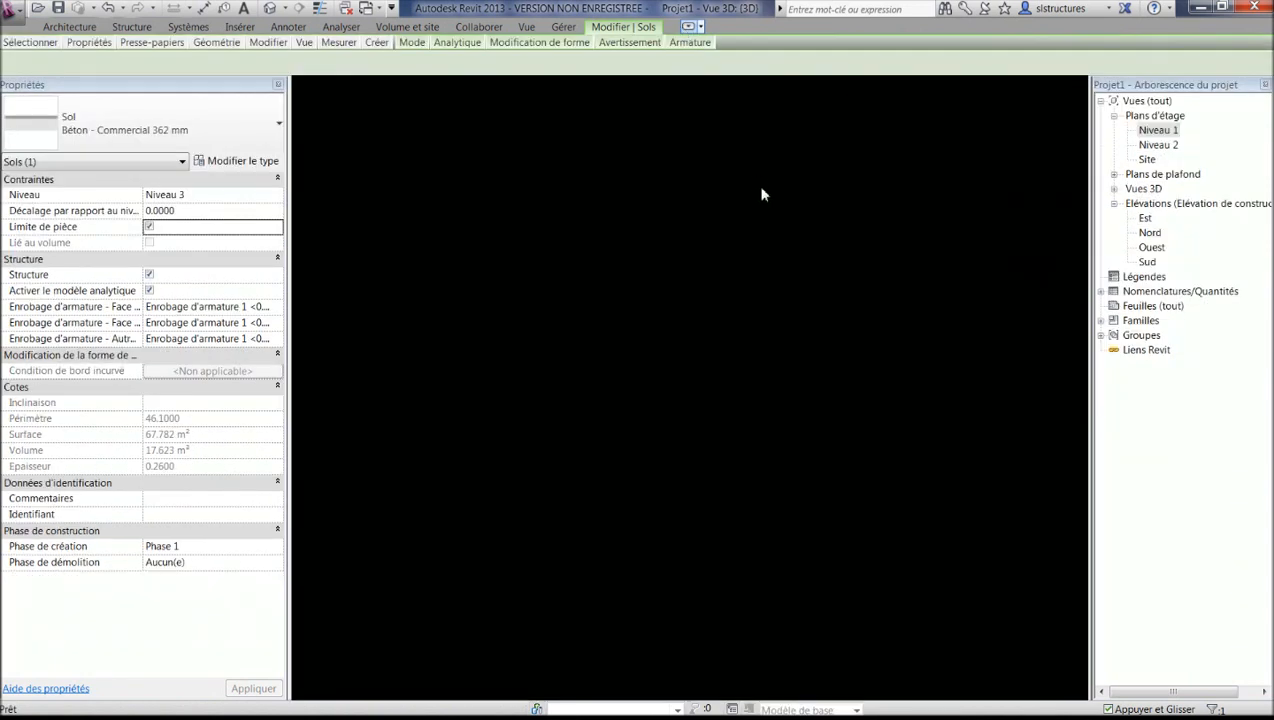
left_click(692, 62)
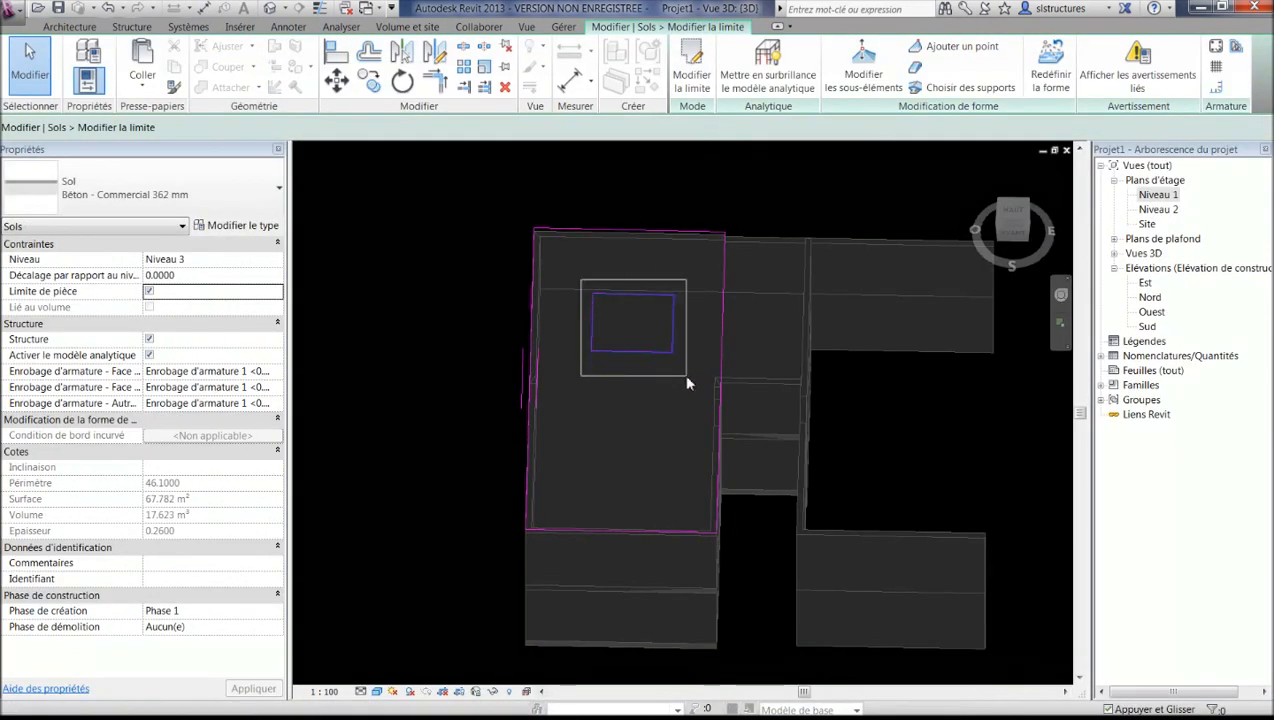
left_click(683, 373)
key("Delete")
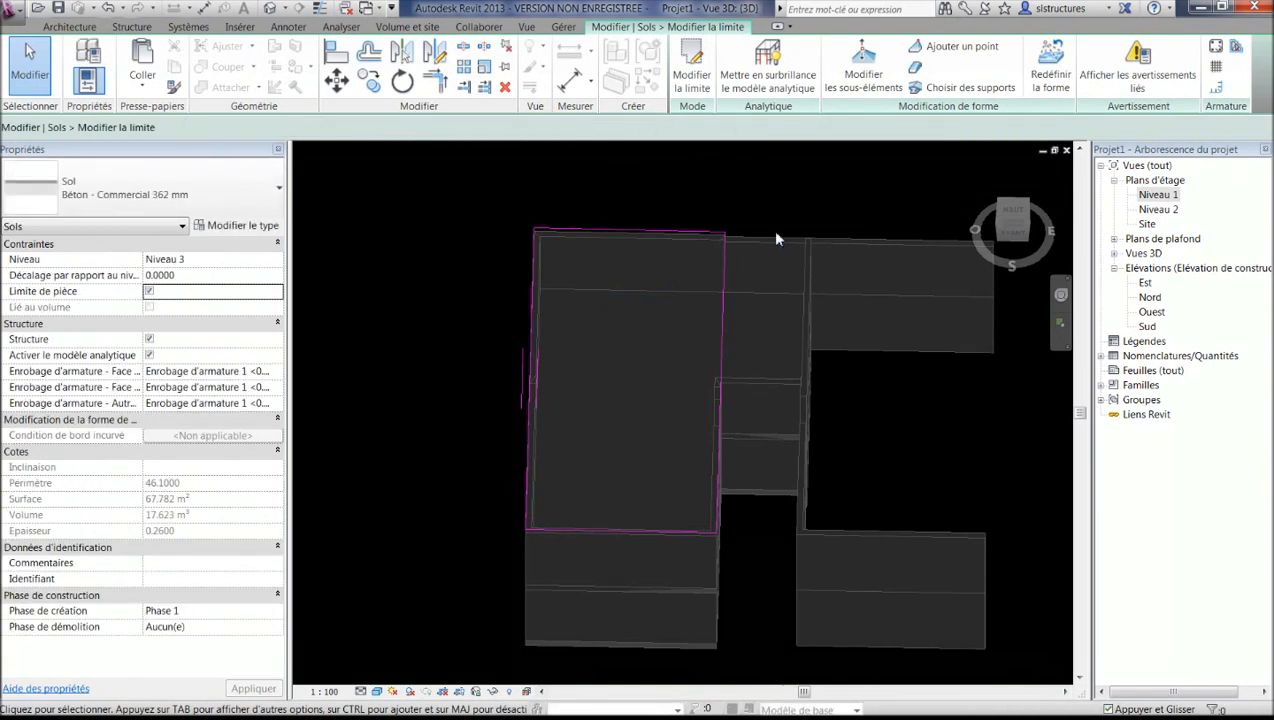
- Finish the slab boundary edit and attach the walls reaching this level to the slab's base
middle_click_drag(782, 270, 674, 264)
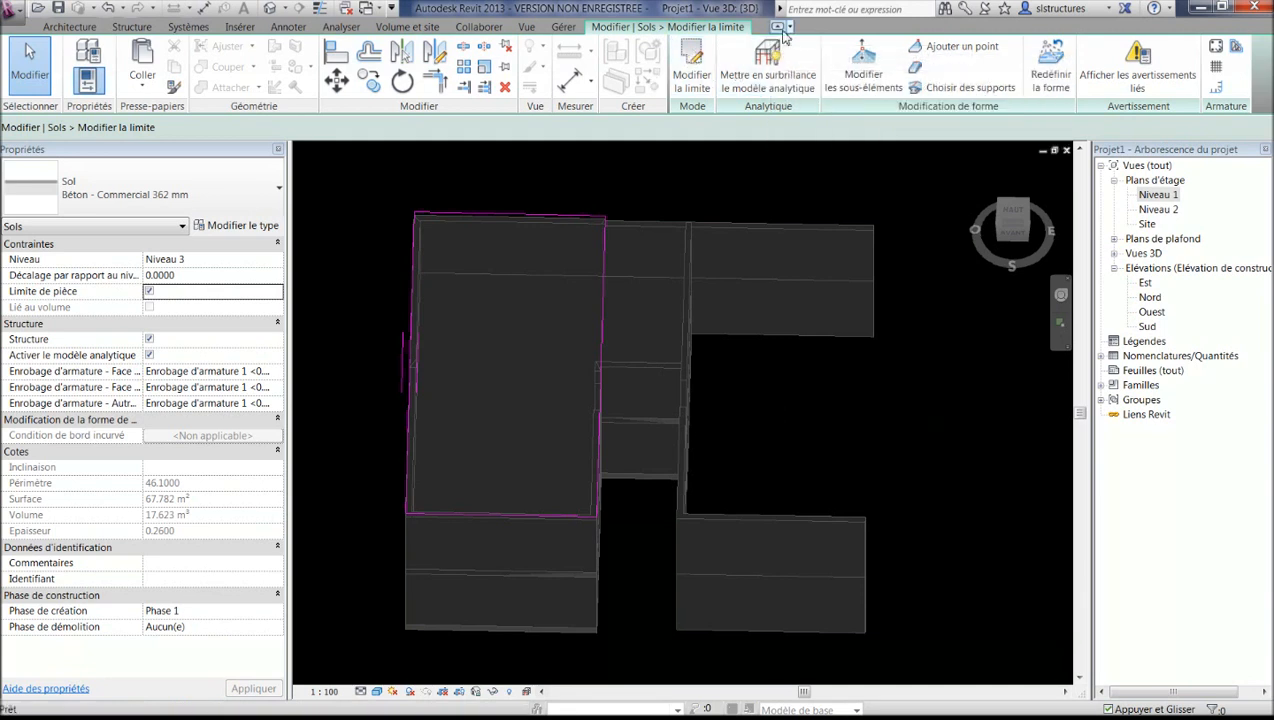
left_click(691, 75)
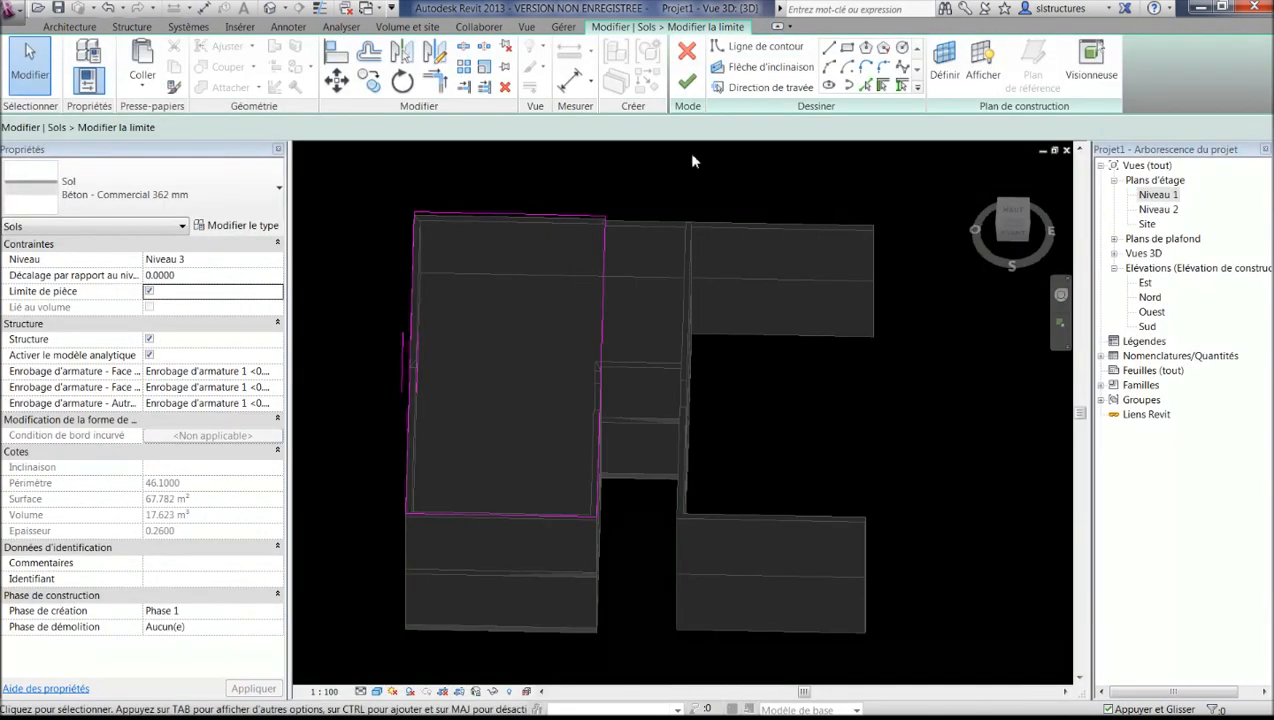
left_click(686, 82)
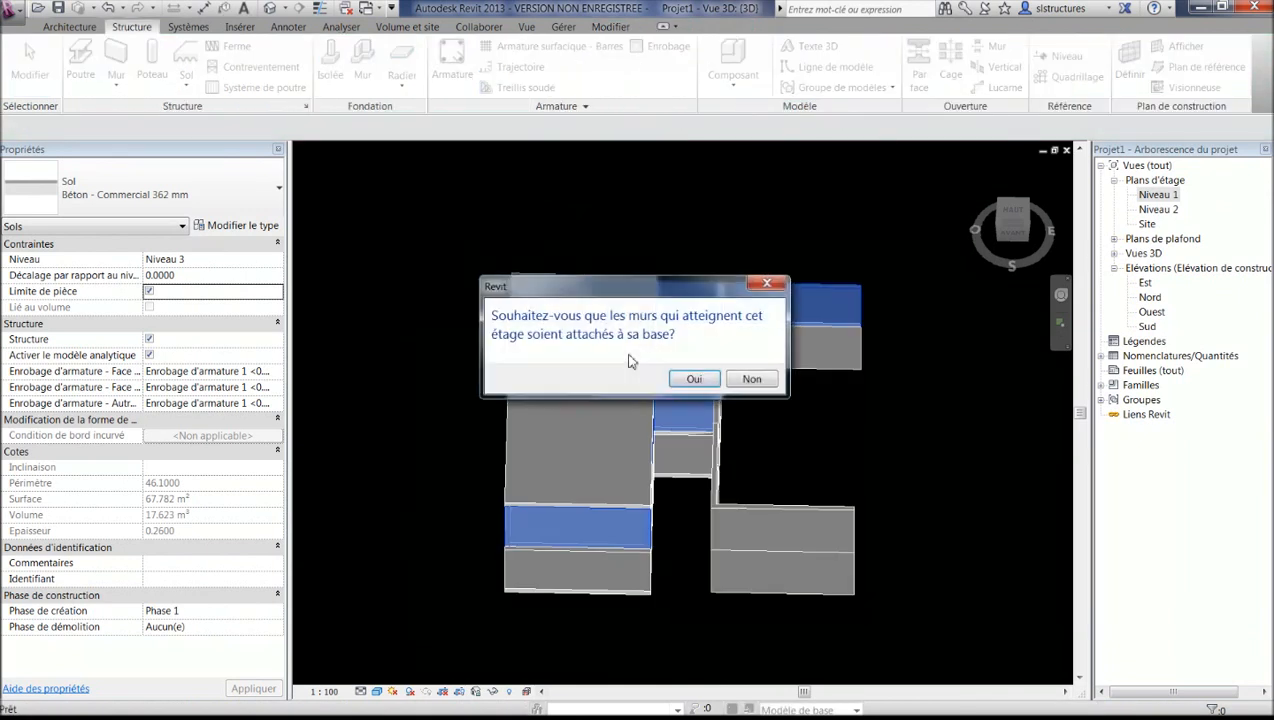
left_click(694, 379)
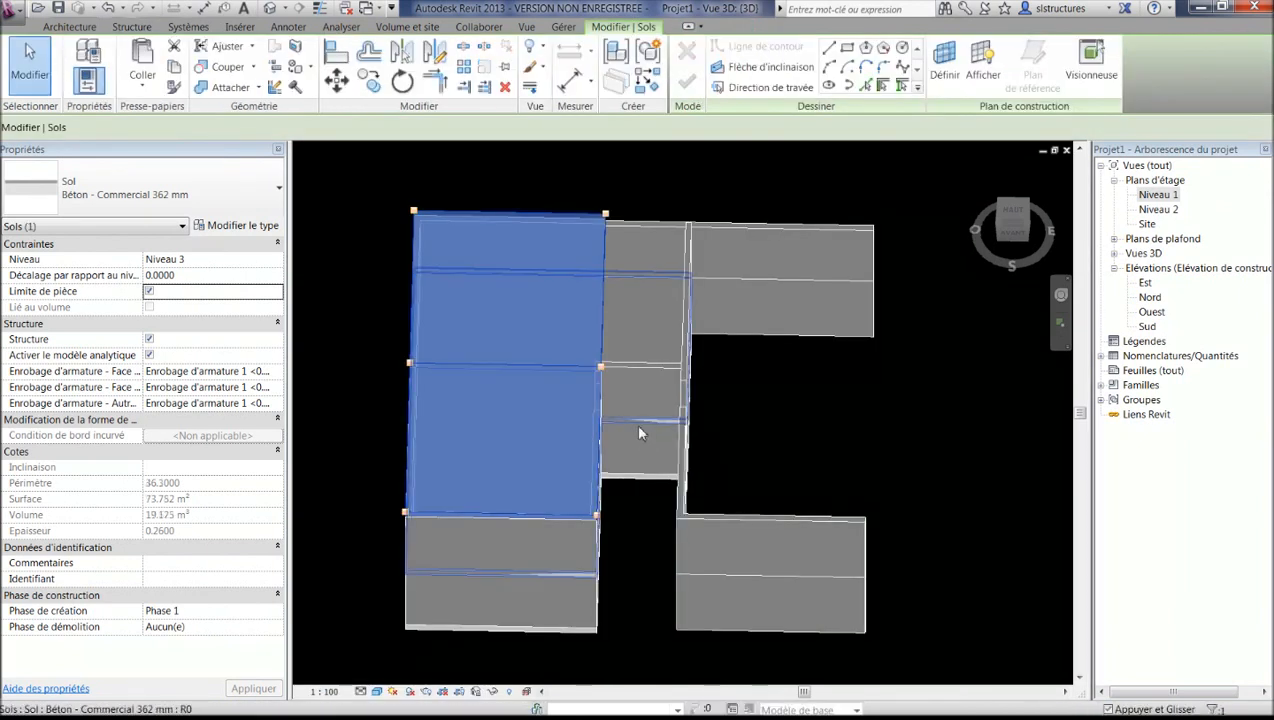
key("Escape")
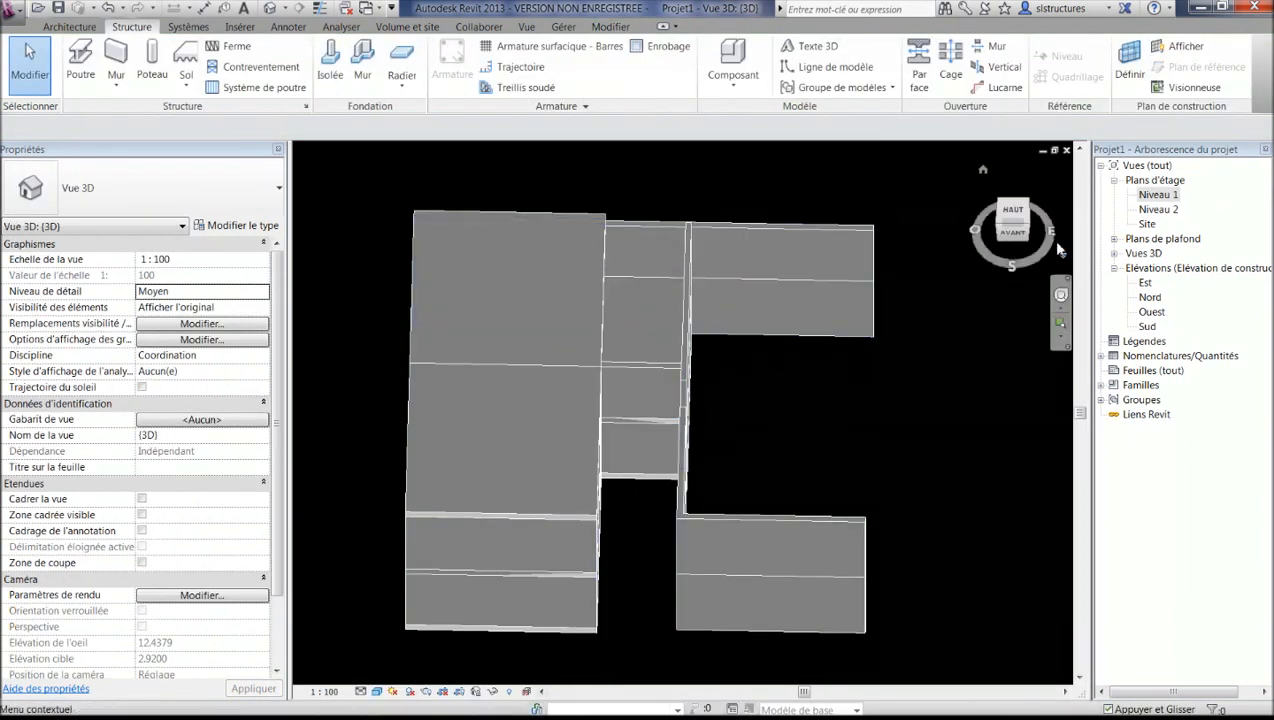
- Start a shaft opening in the top view and sketch a rectangle about 2.4 by 2.3 m in the slab's north half
left_click(1013, 220)
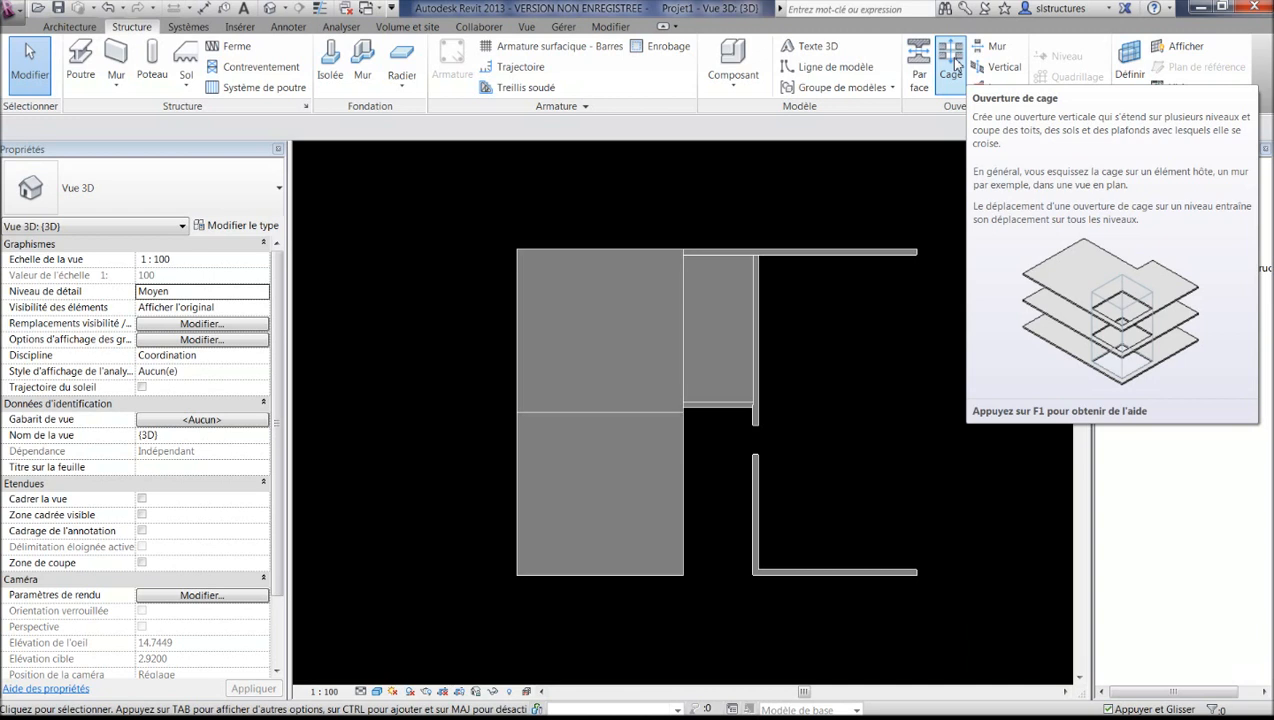
left_click(953, 62)
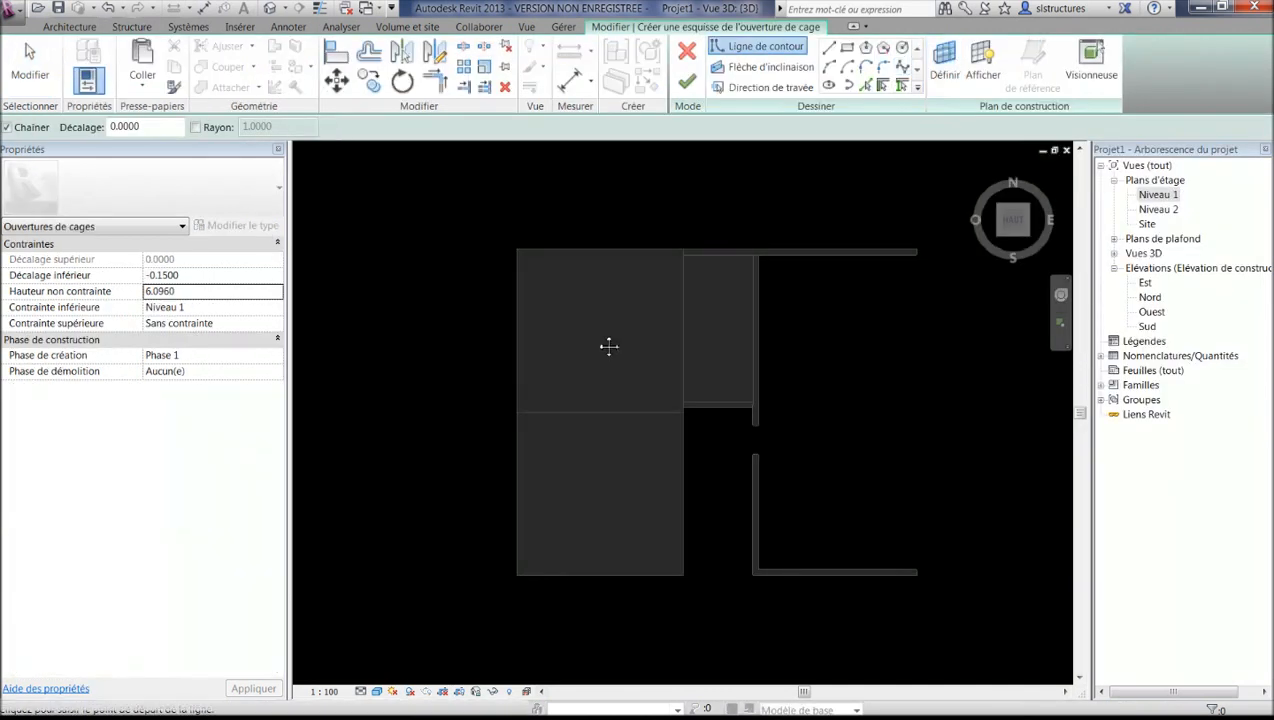
middle_click_drag(609, 346, 614, 307)
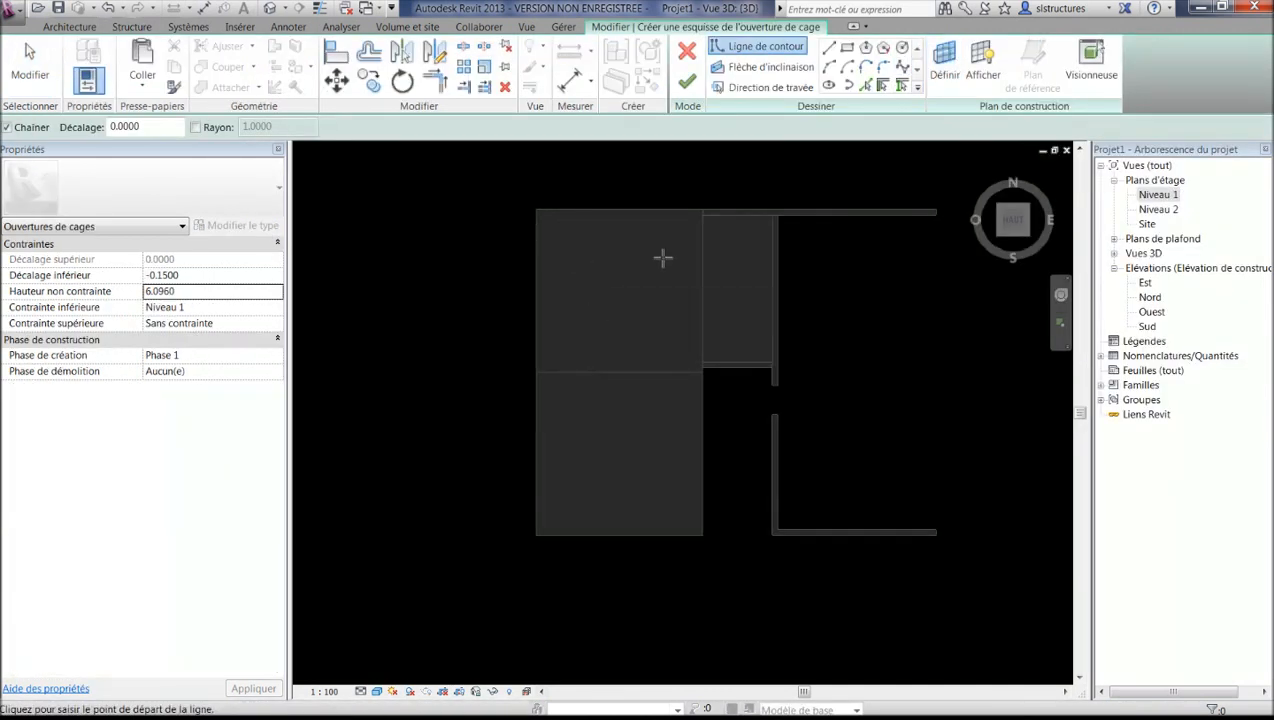
left_click(847, 47)
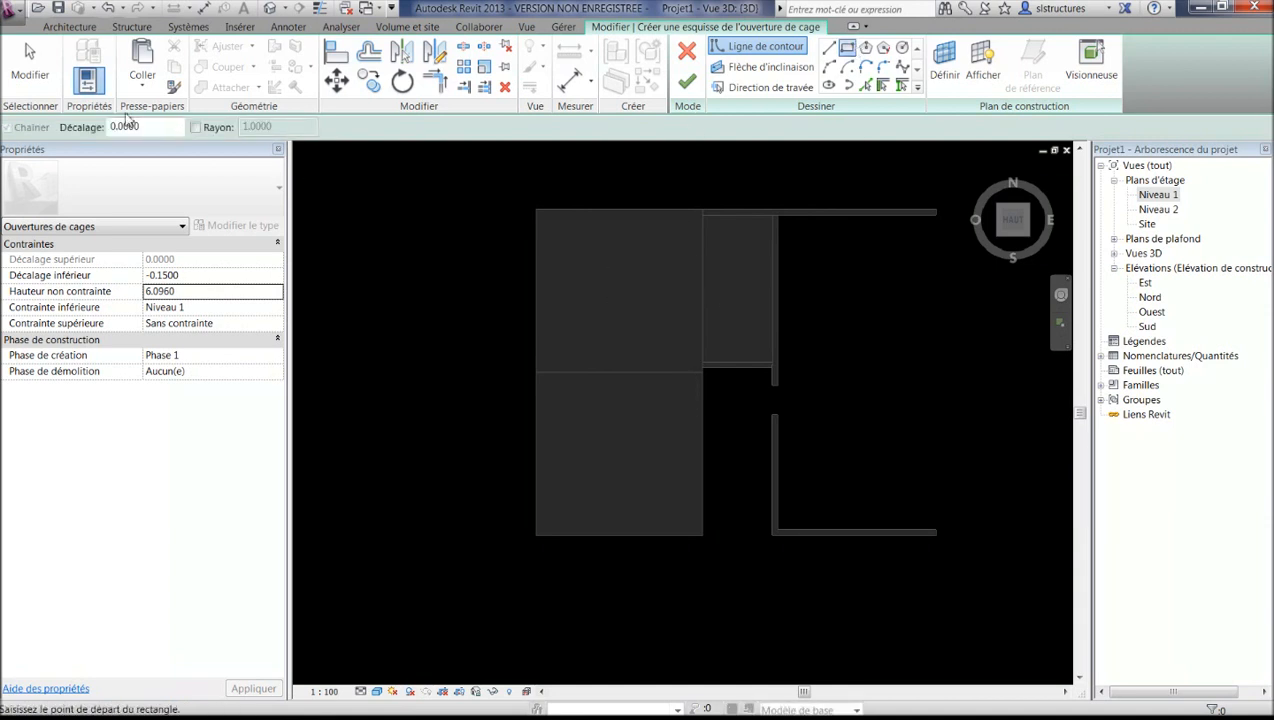
left_click(589, 269)
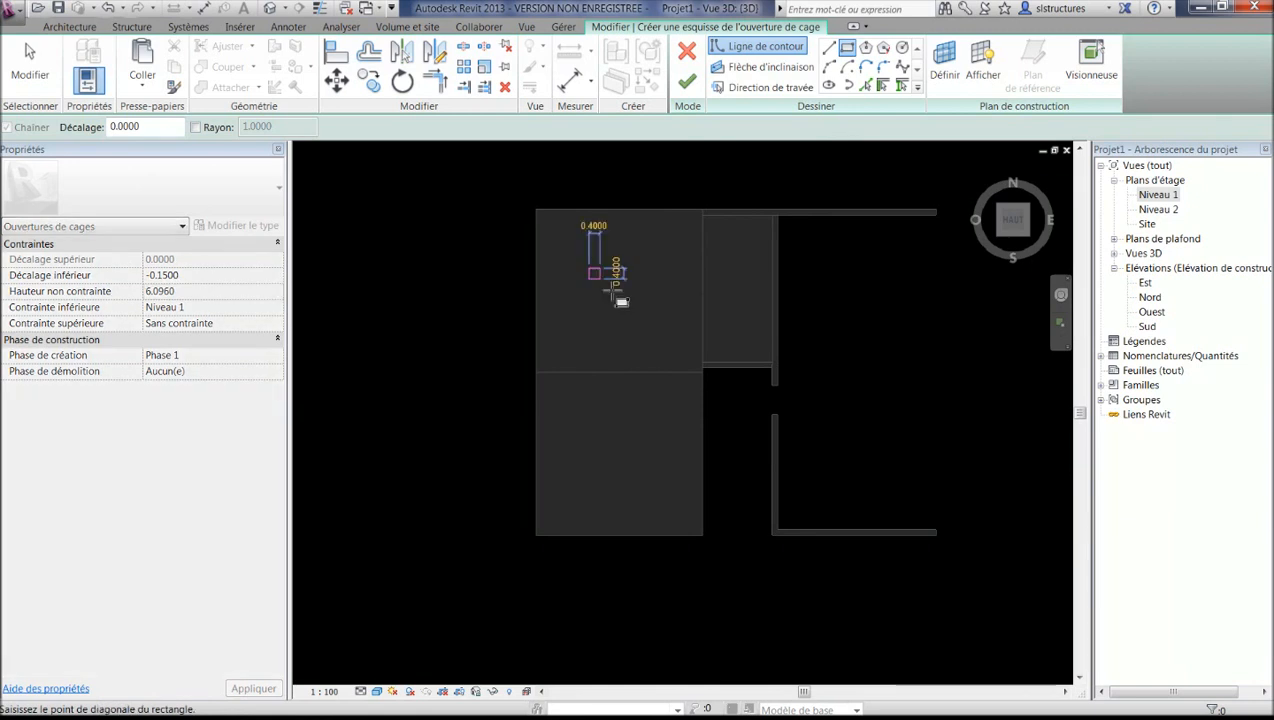
left_click(655, 329)
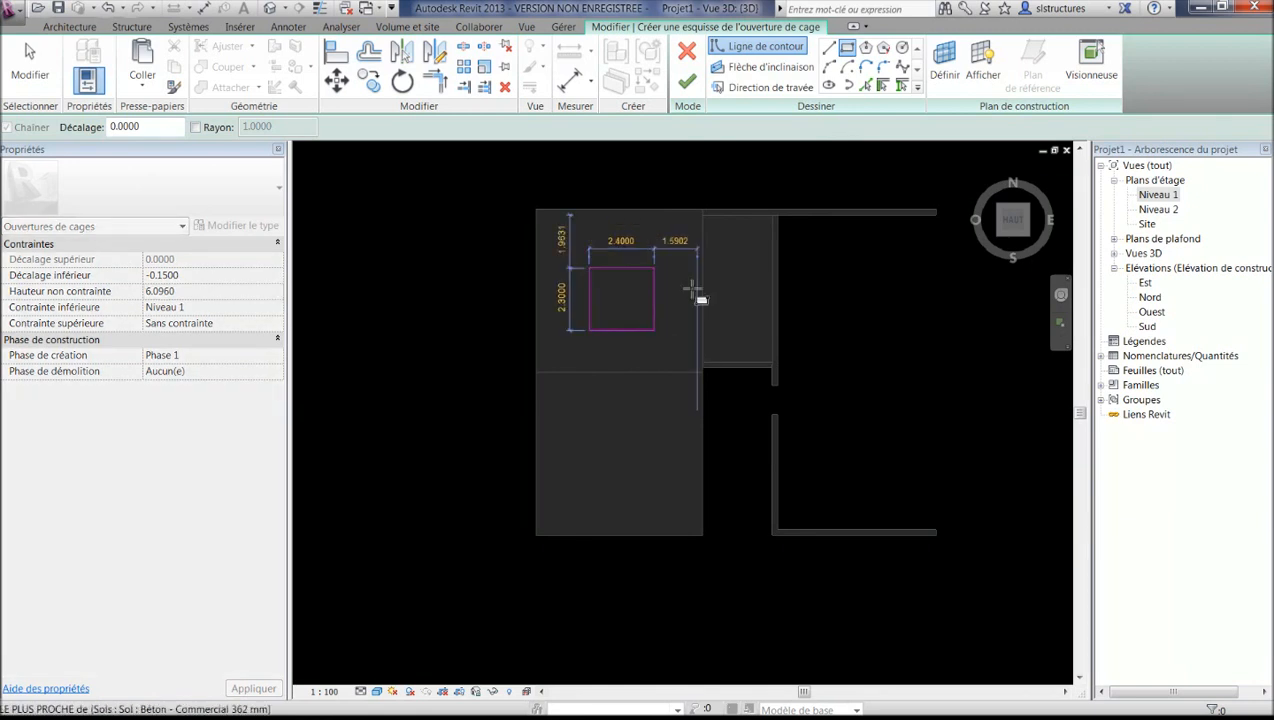
- Constrain the shaft's top to Niveau 3 with a top offset of 1 and a bottom offset of -1, and finish the sketch
scroll(598, 291, "up", 3)
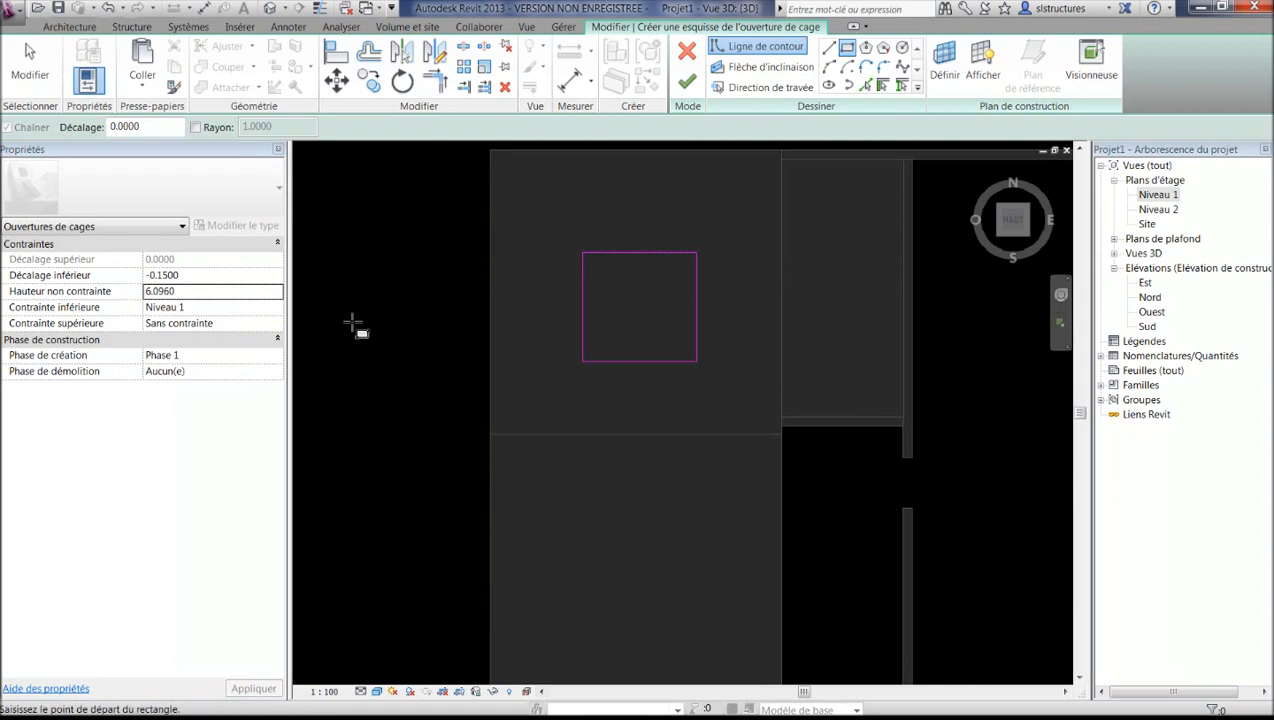
left_click(221, 331)
left_click(276, 324)
left_click(236, 380)
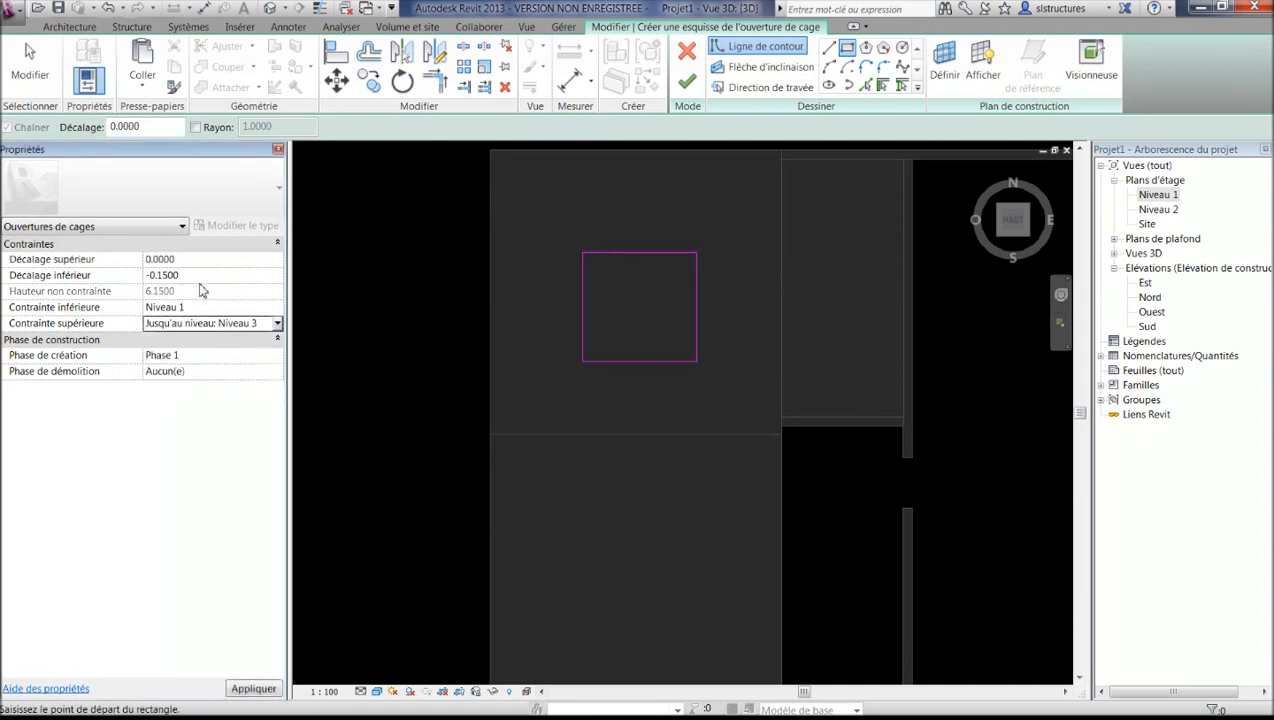
left_click(192, 263)
type("1")
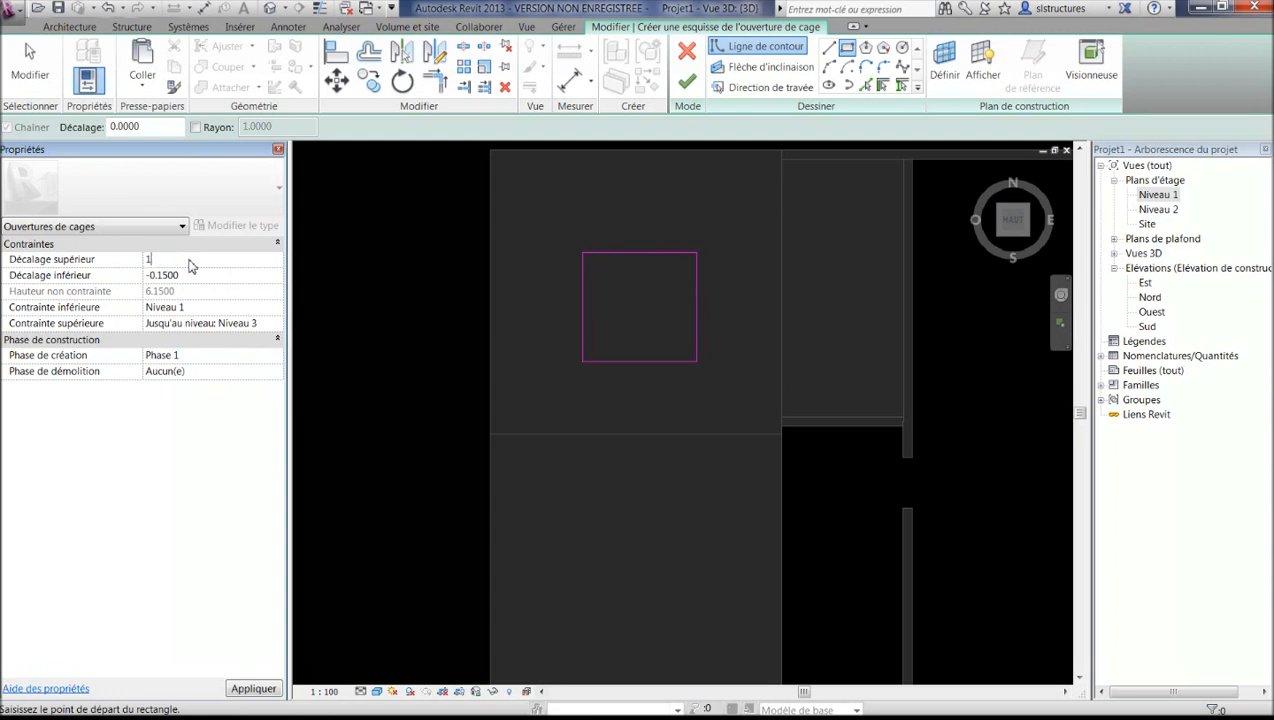
left_click(187, 279)
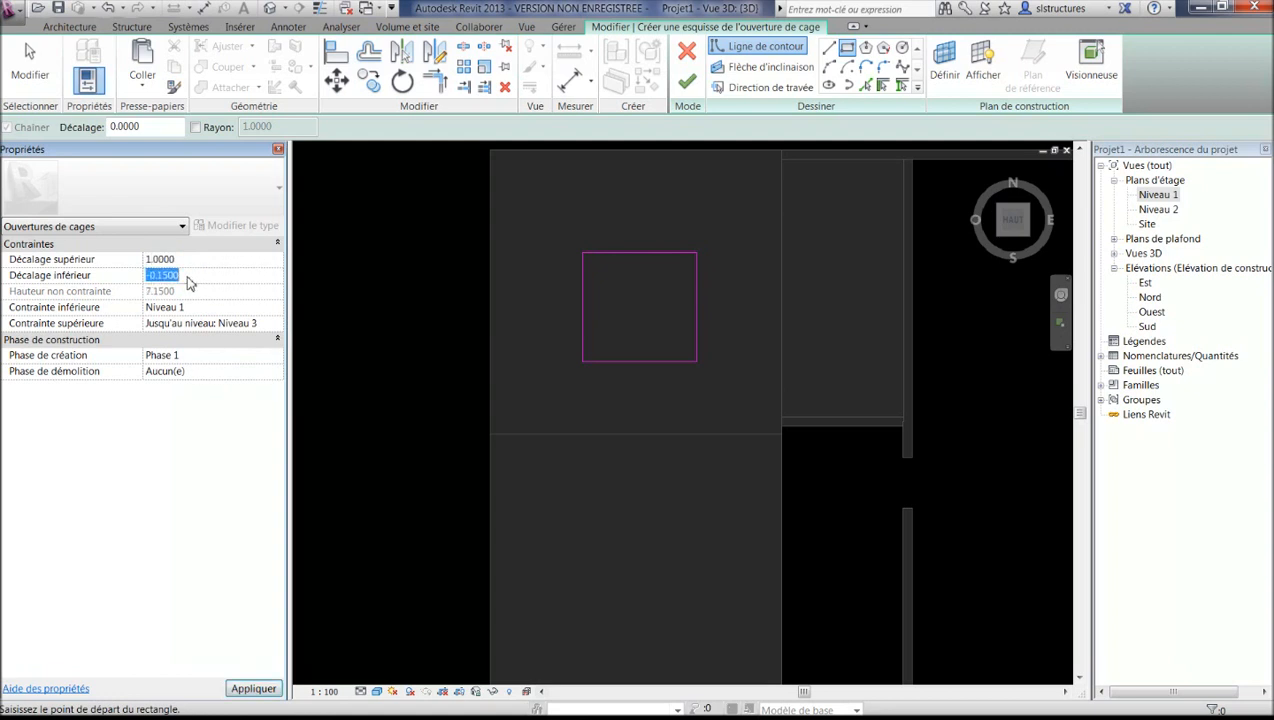
type("-1")
left_click(686, 82)
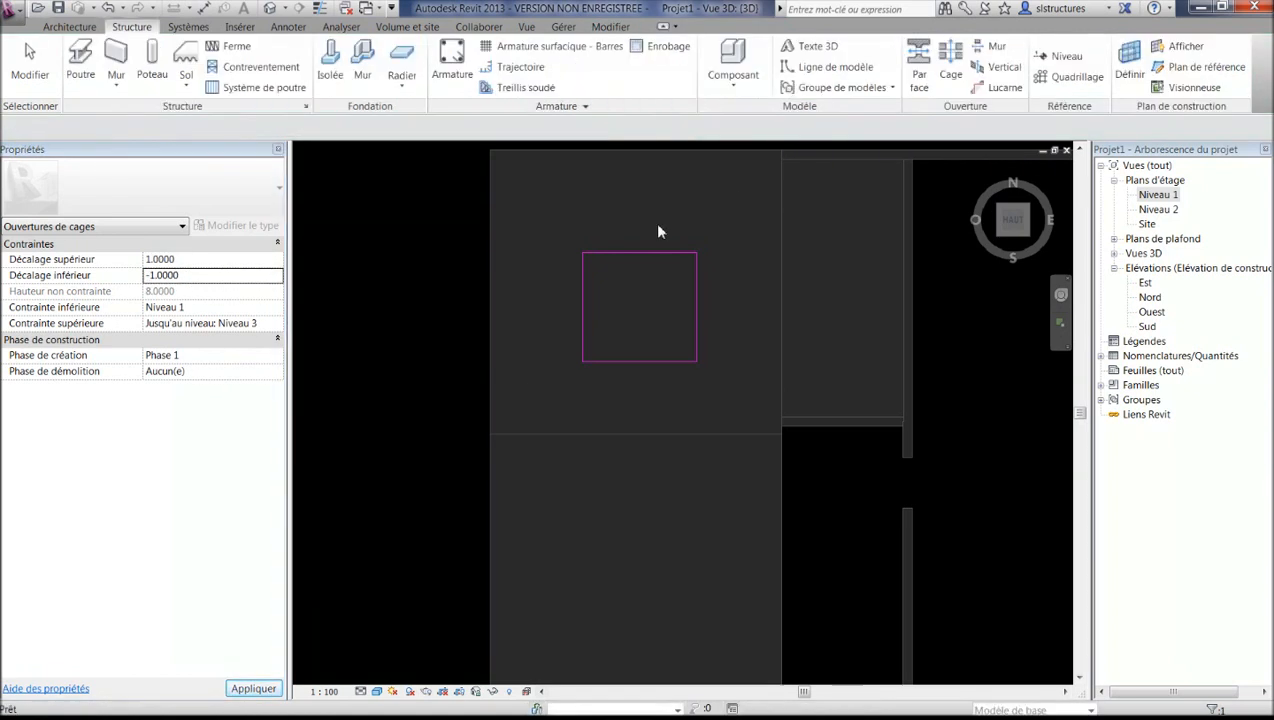
- Examine the shaft opening through the slabs from below and from above
middle_click_drag(702, 446, 486, 424, "shift")
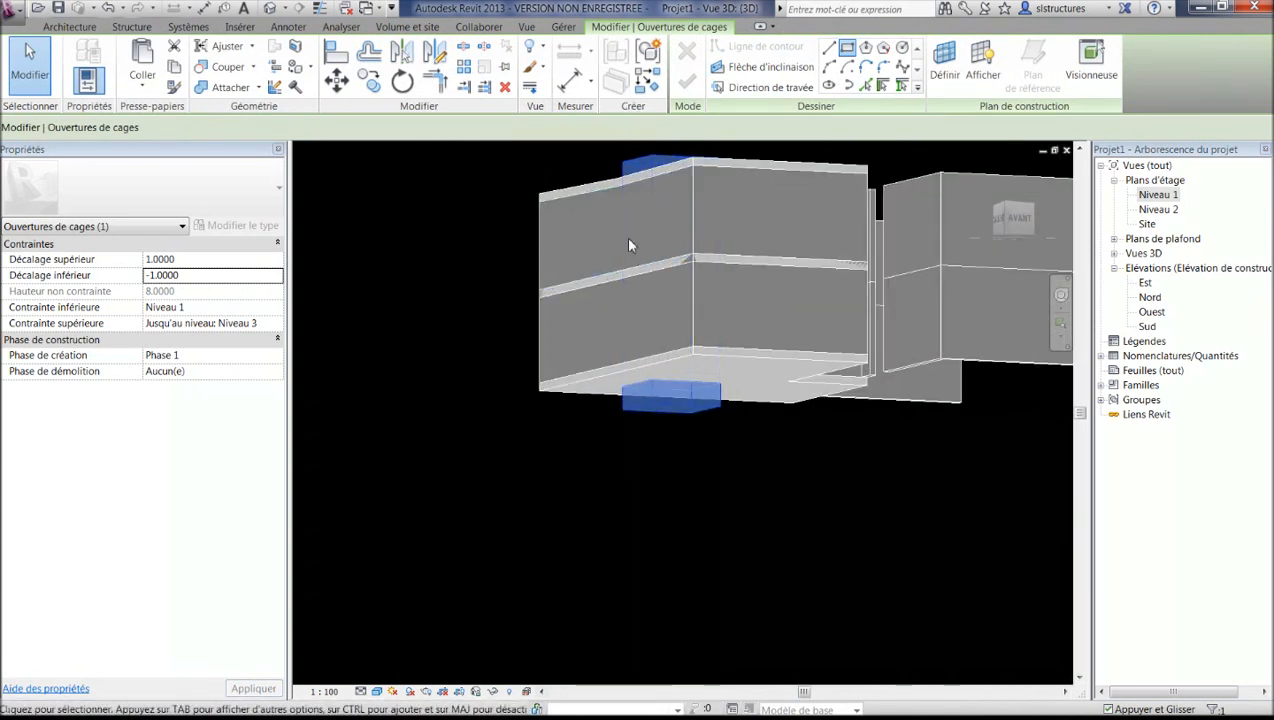
middle_click_drag(629, 245, 688, 213, "shift")
left_click(478, 312)
middle_click_drag(701, 496, 650, 273, "shift")
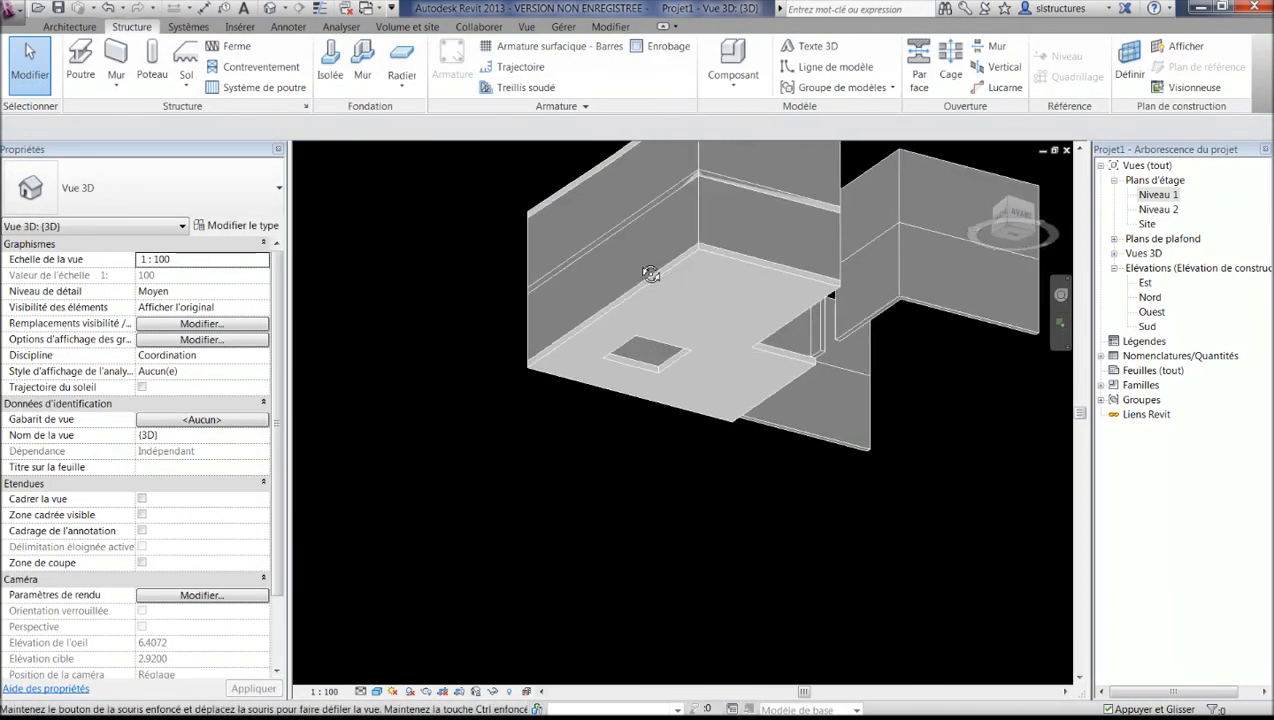
middle_click_drag(495, 219, 529, 259, "shift")
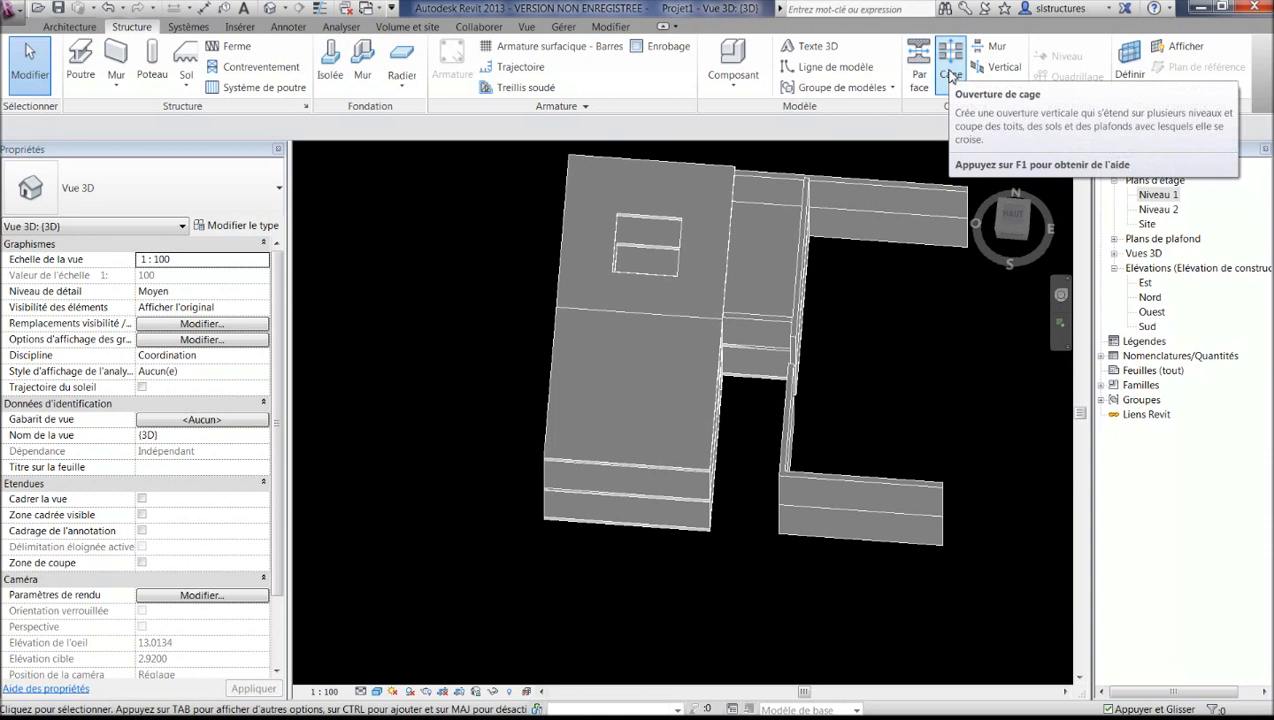
middle_click_drag(860, 292, 735, 235)
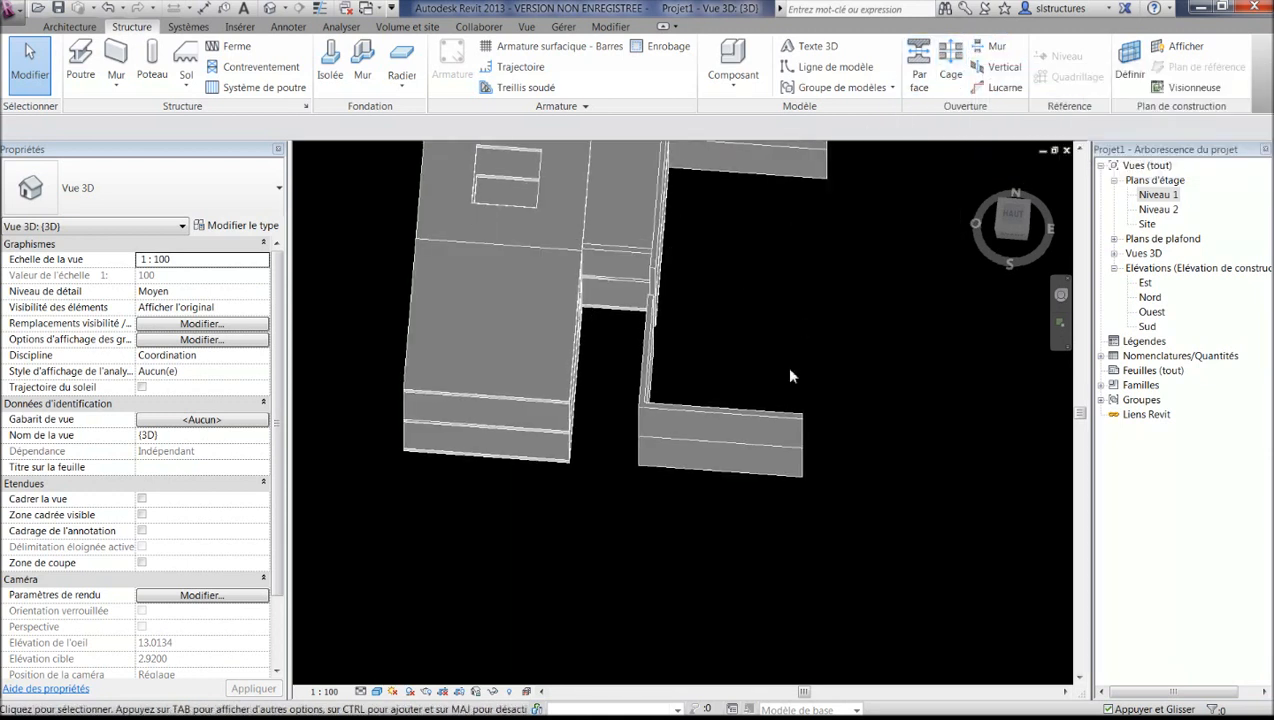
middle_click_drag(782, 456, 836, 333, "shift")
left_click(1002, 51)
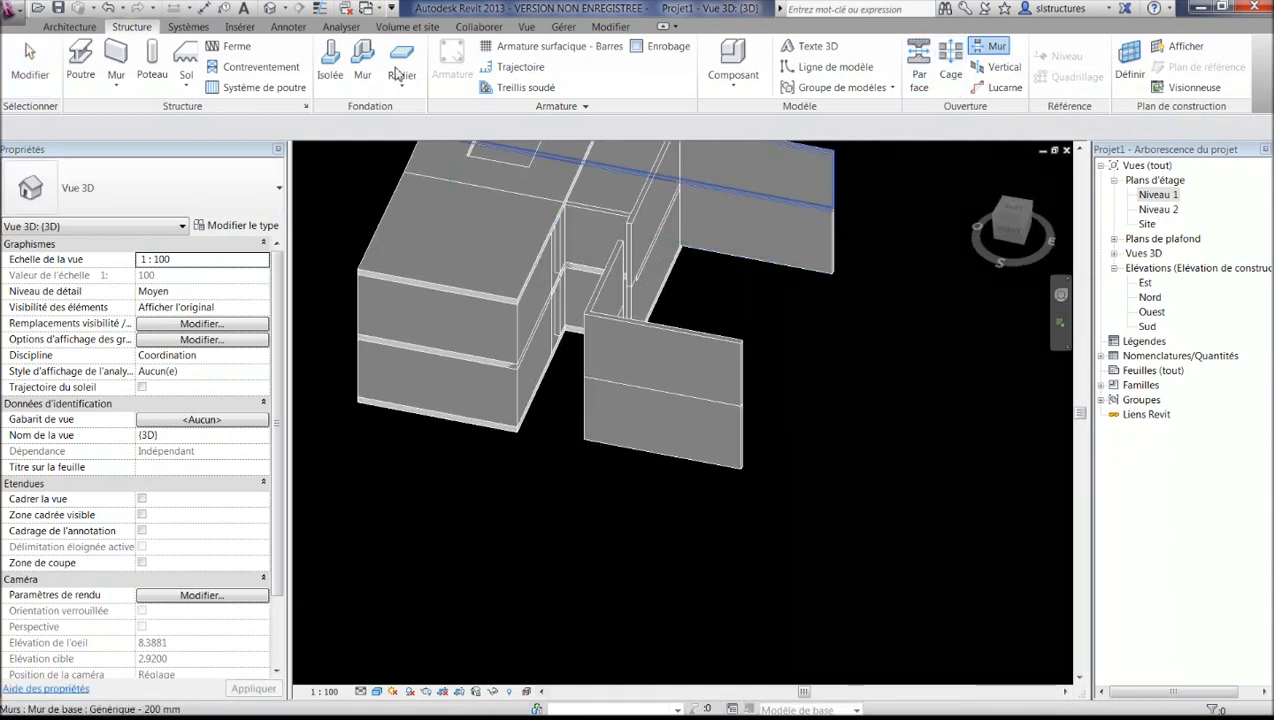
left_click(69, 26)
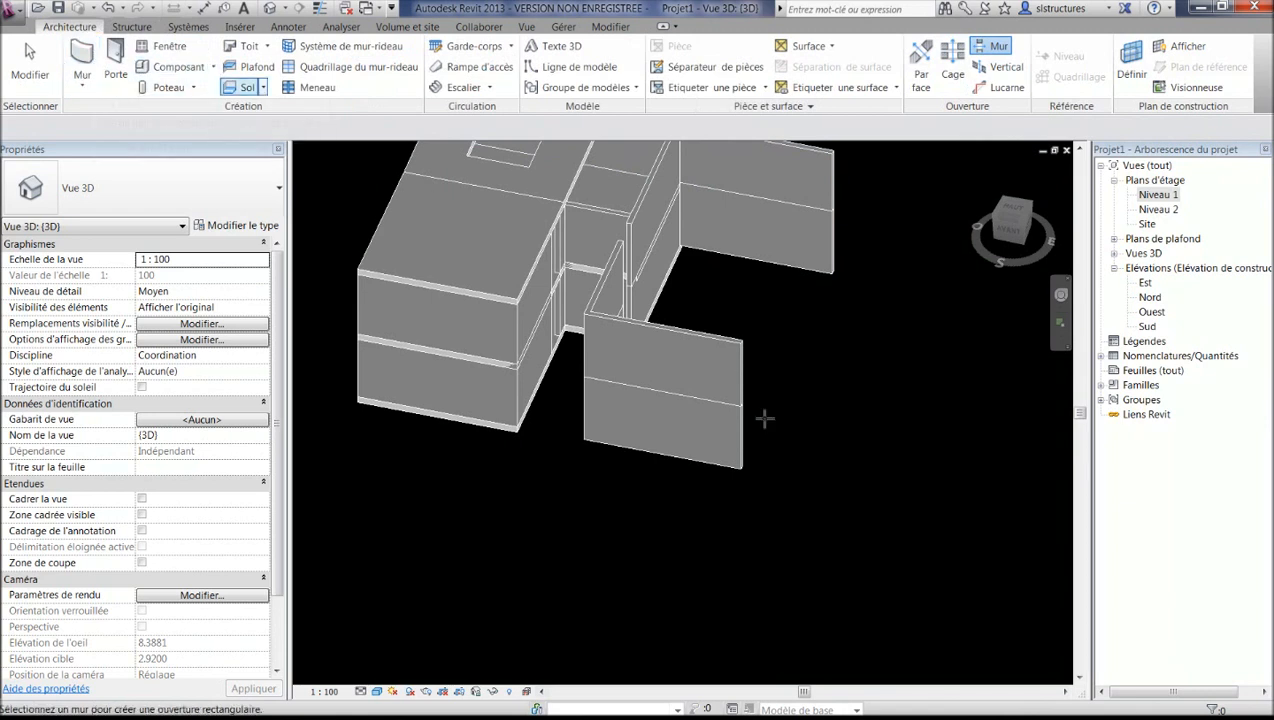
scroll(655, 360, "up", 2)
key("Escape")
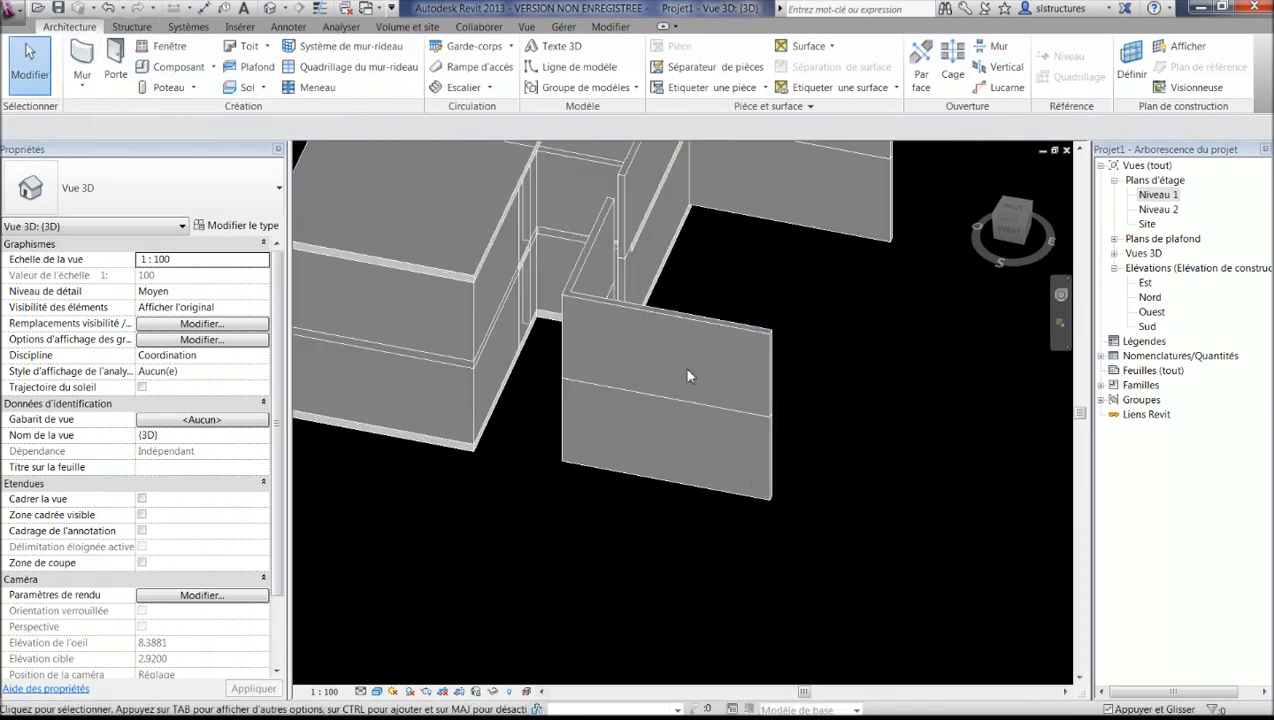
- Cut a rectangular wall opening about 0.93 m wide and 1.42 m high in the upper storey of the projecting south wall
left_click(997, 50)
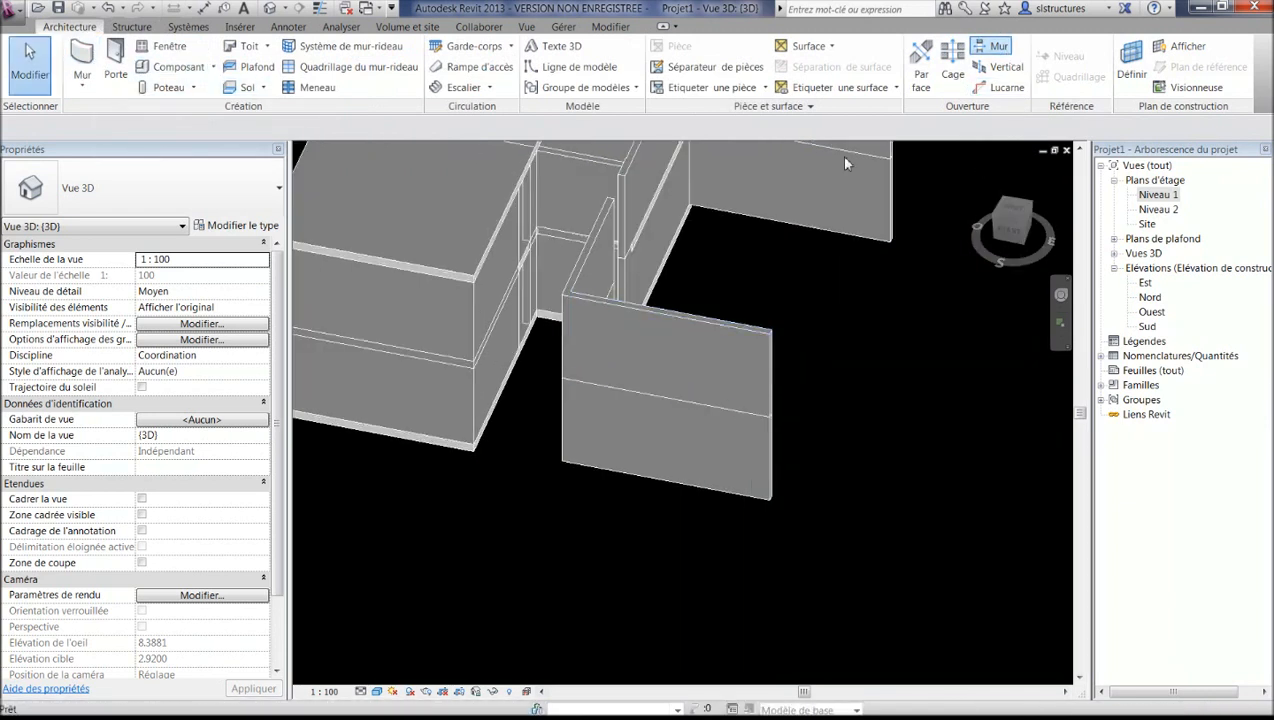
left_click(706, 323)
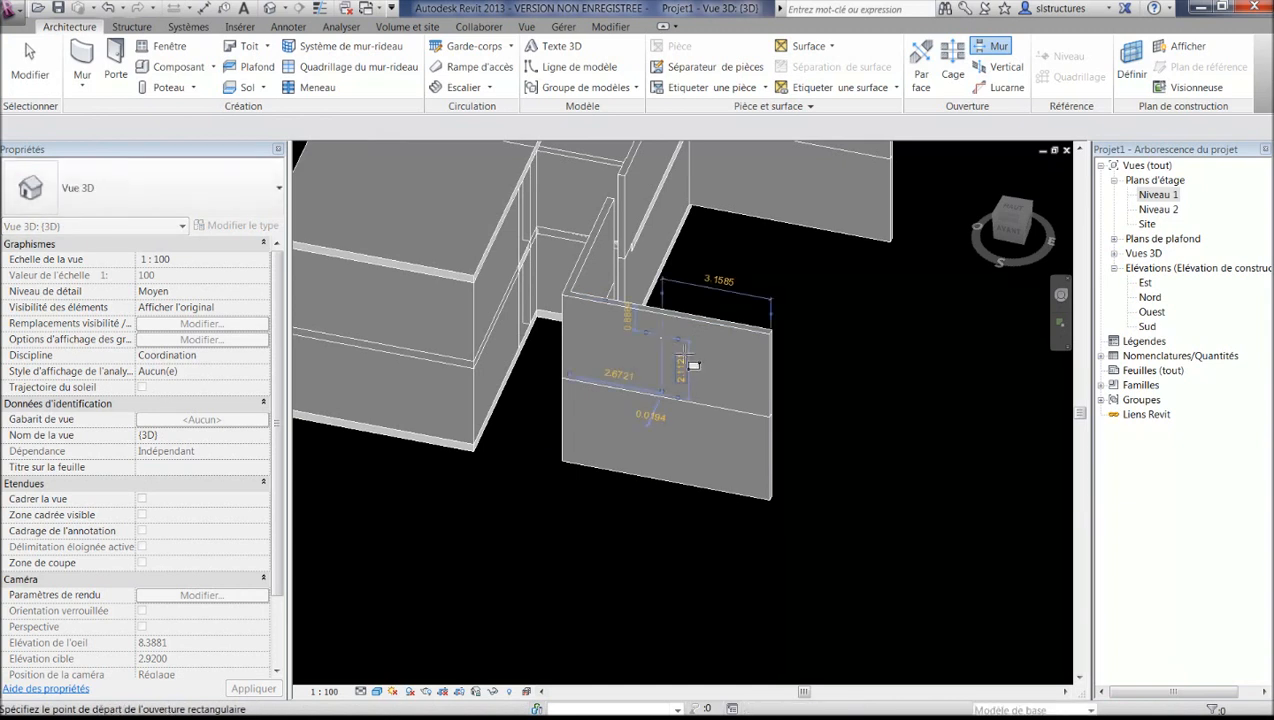
scroll(688, 360, "up", 2)
scroll(690, 362, "up", 1)
left_click(690, 315)
left_click(764, 414)
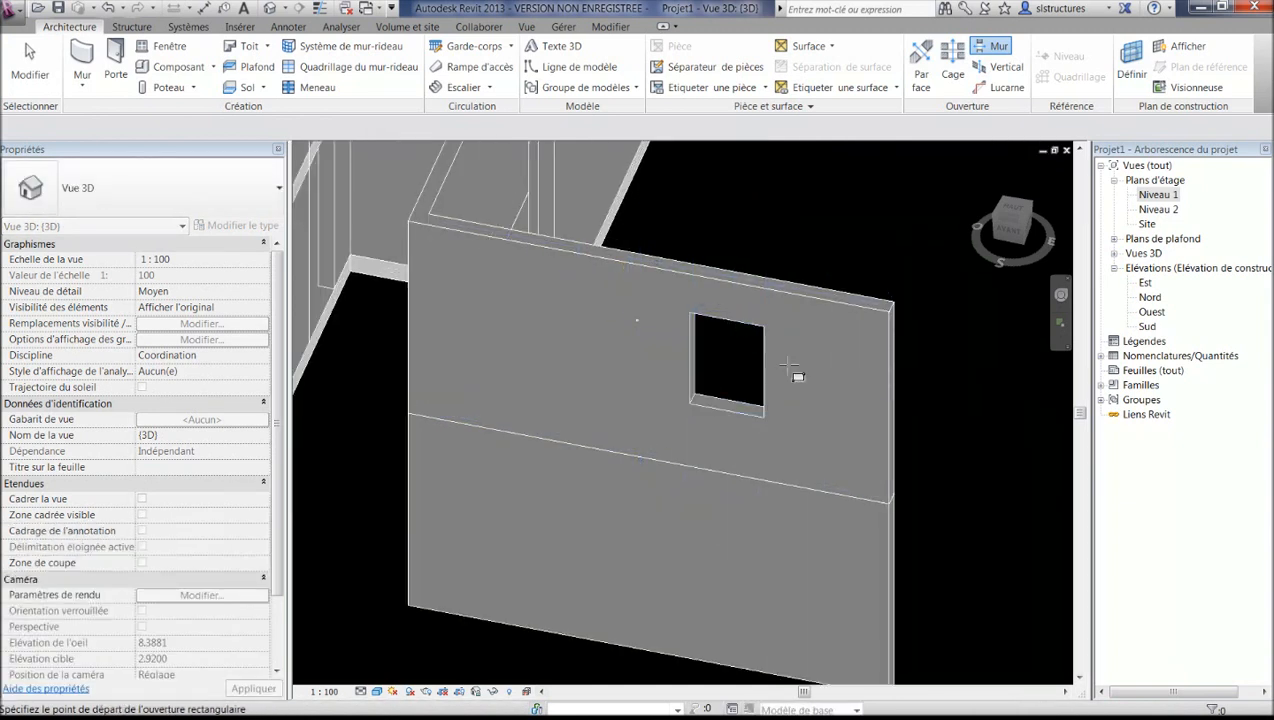
key("Escape")
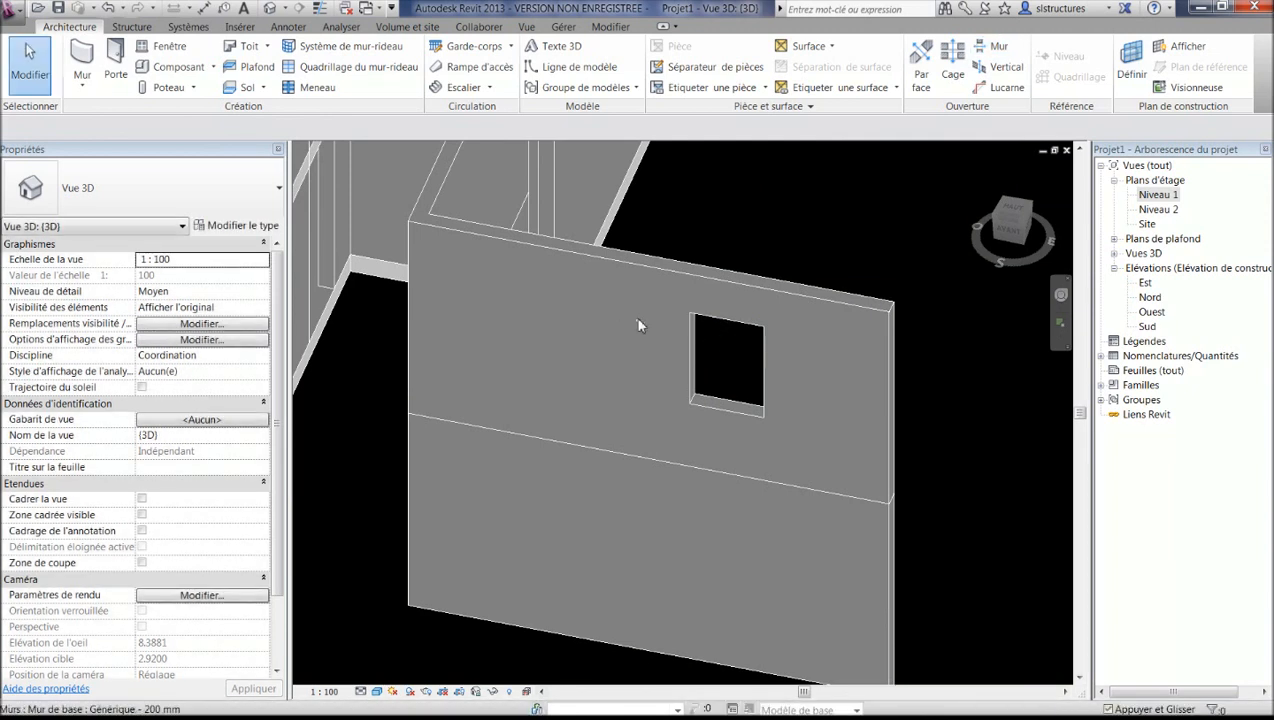
- Delete the rectangular opening and the tiny stray opening beside it from the projecting south wall
left_click(736, 334)
key("Delete")
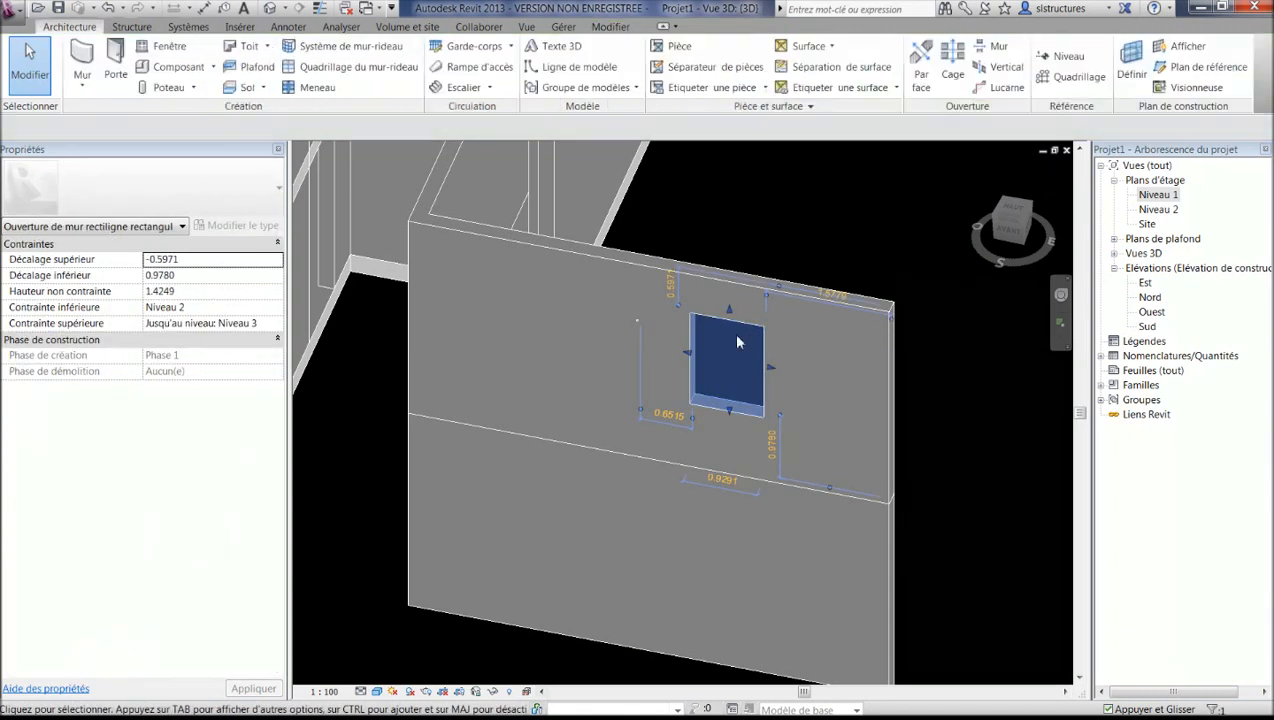
left_click_drag(650, 318, 656, 337)
key("Delete")
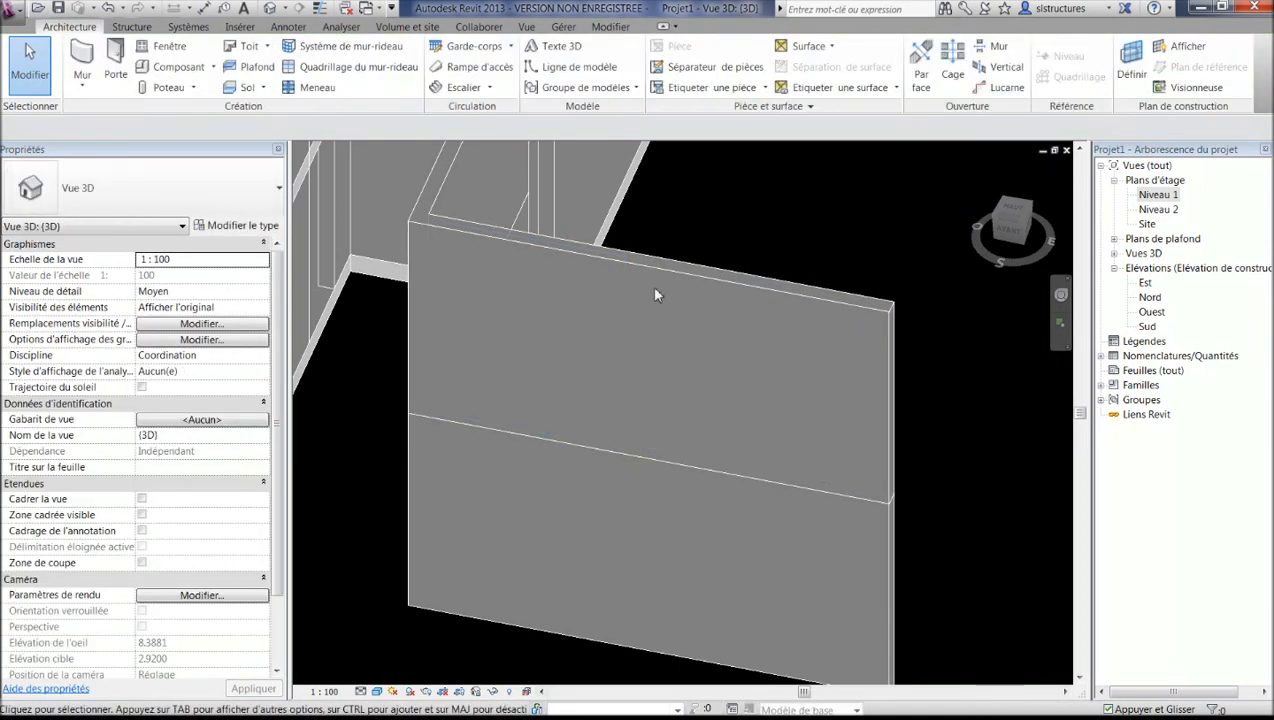
- Open the Niveau 2 slab's boundary for editing and delete all of its existing sketch lines in the top view
scroll(655, 295, "down", 5)
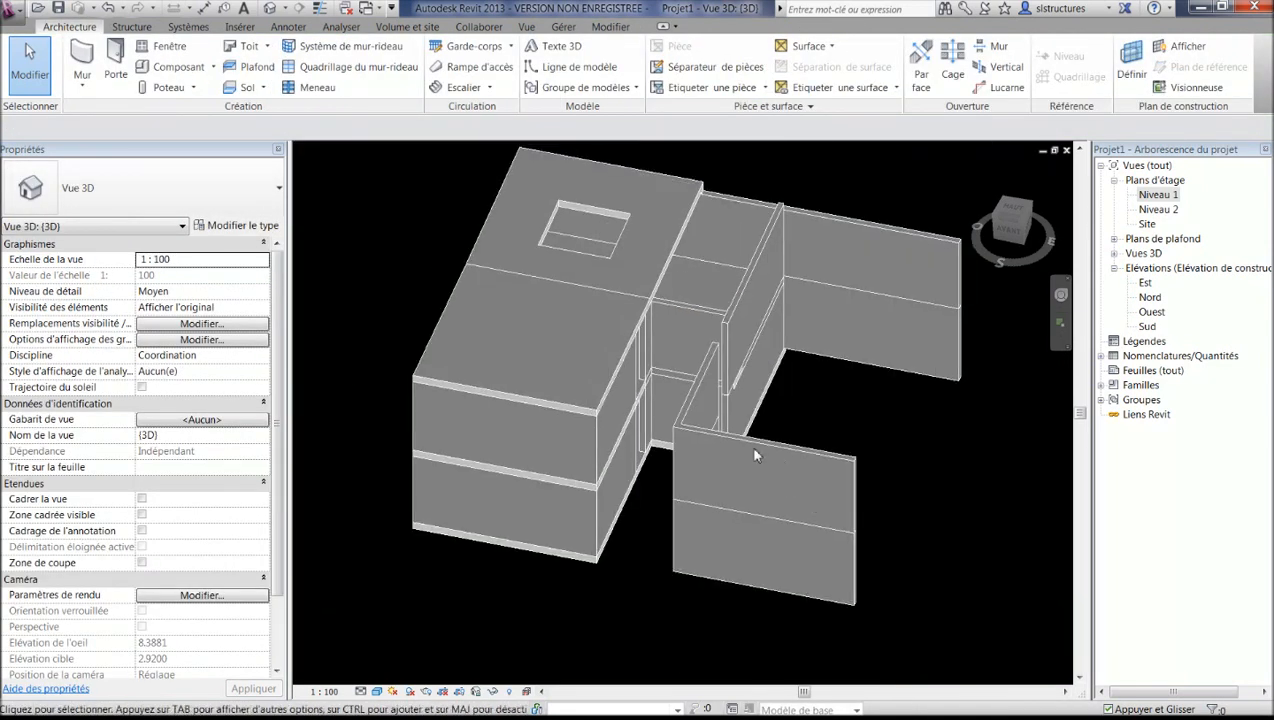
middle_click_drag(755, 456, 732, 428, "shift")
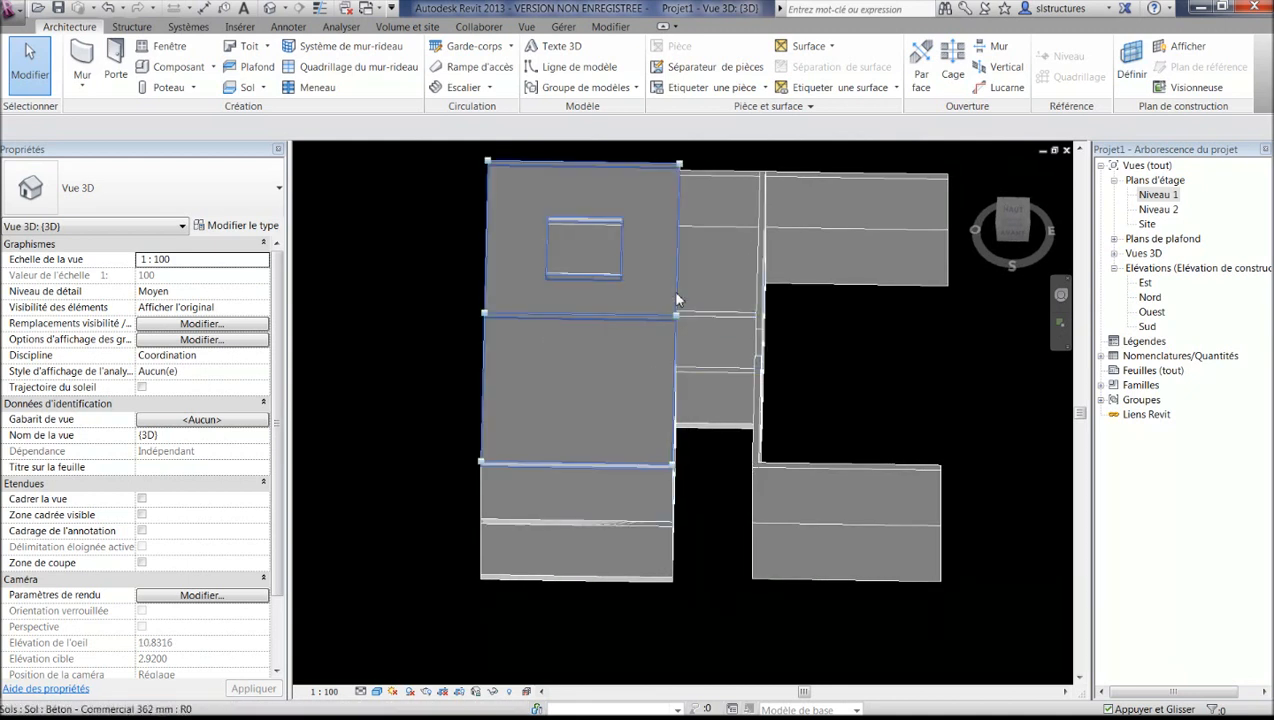
scroll(621, 529, "up", 1)
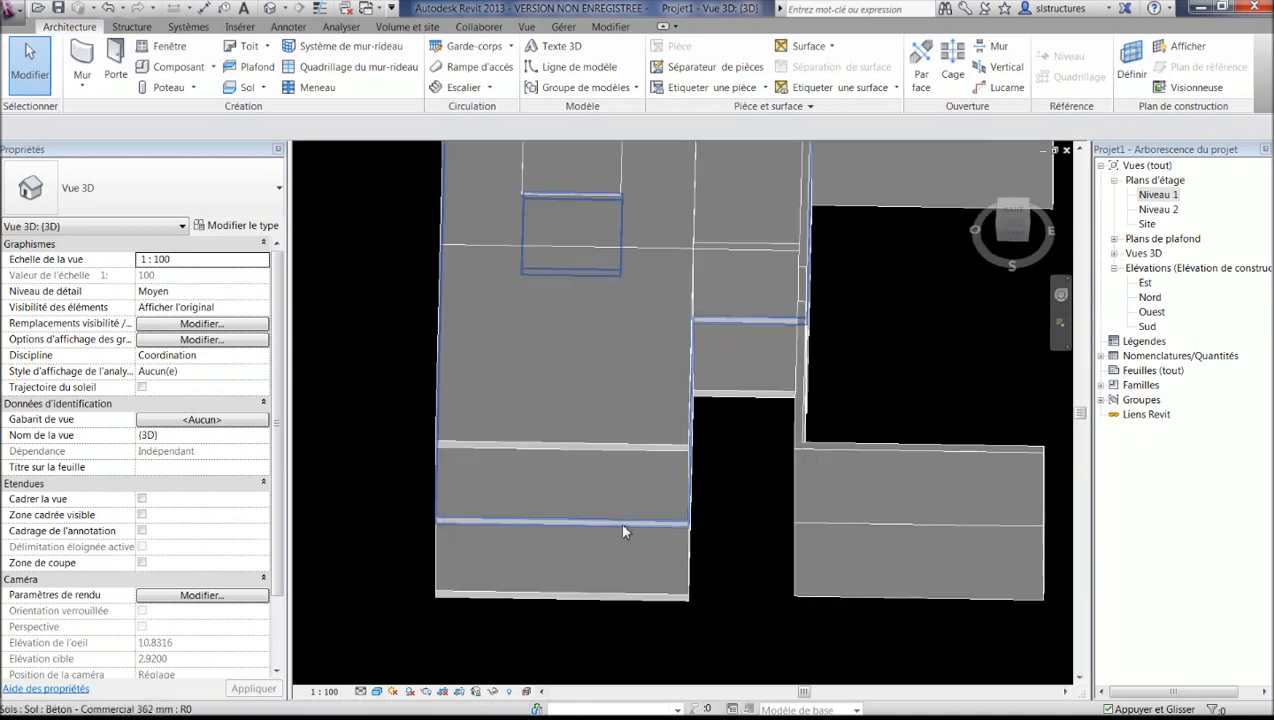
left_click(550, 526)
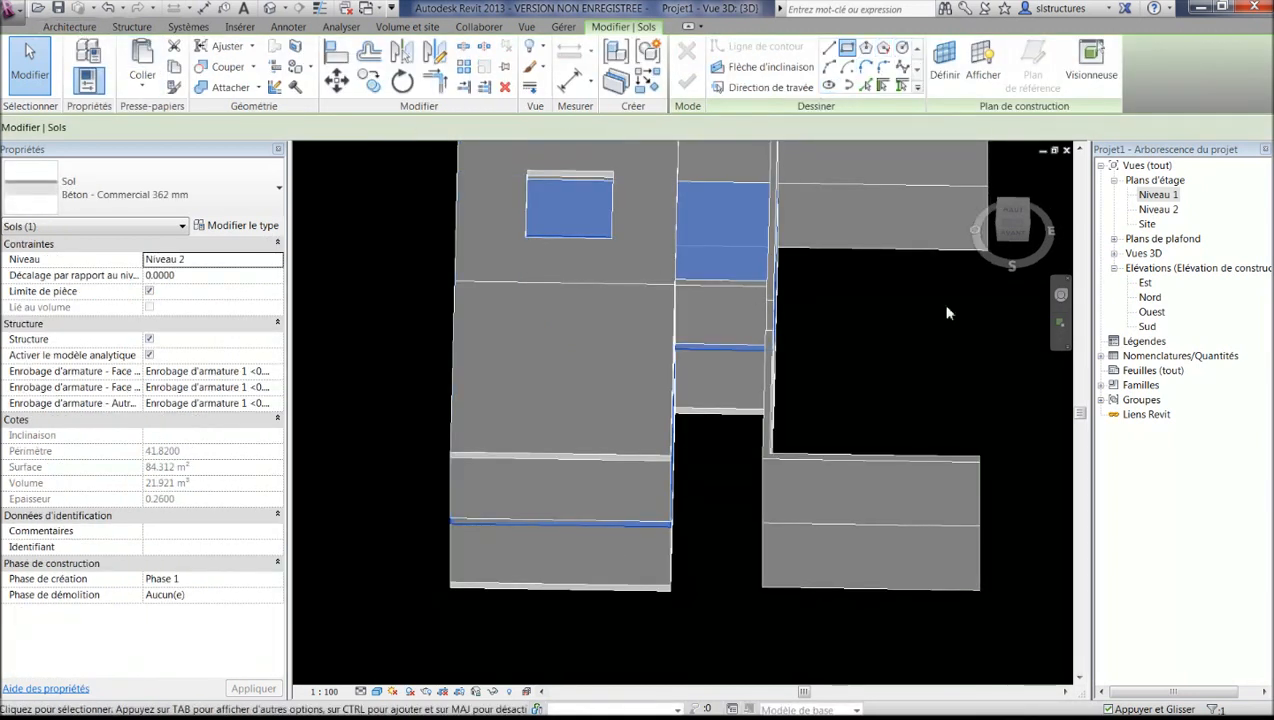
left_click(685, 28)
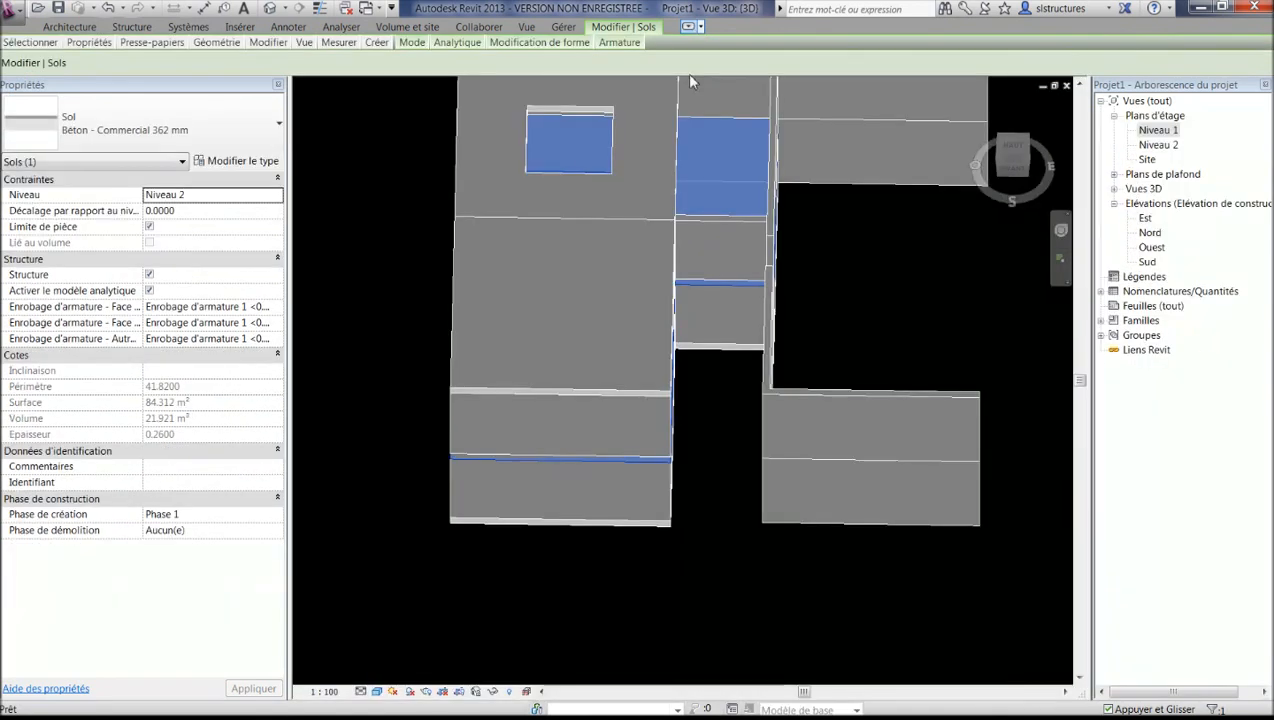
left_click(688, 27)
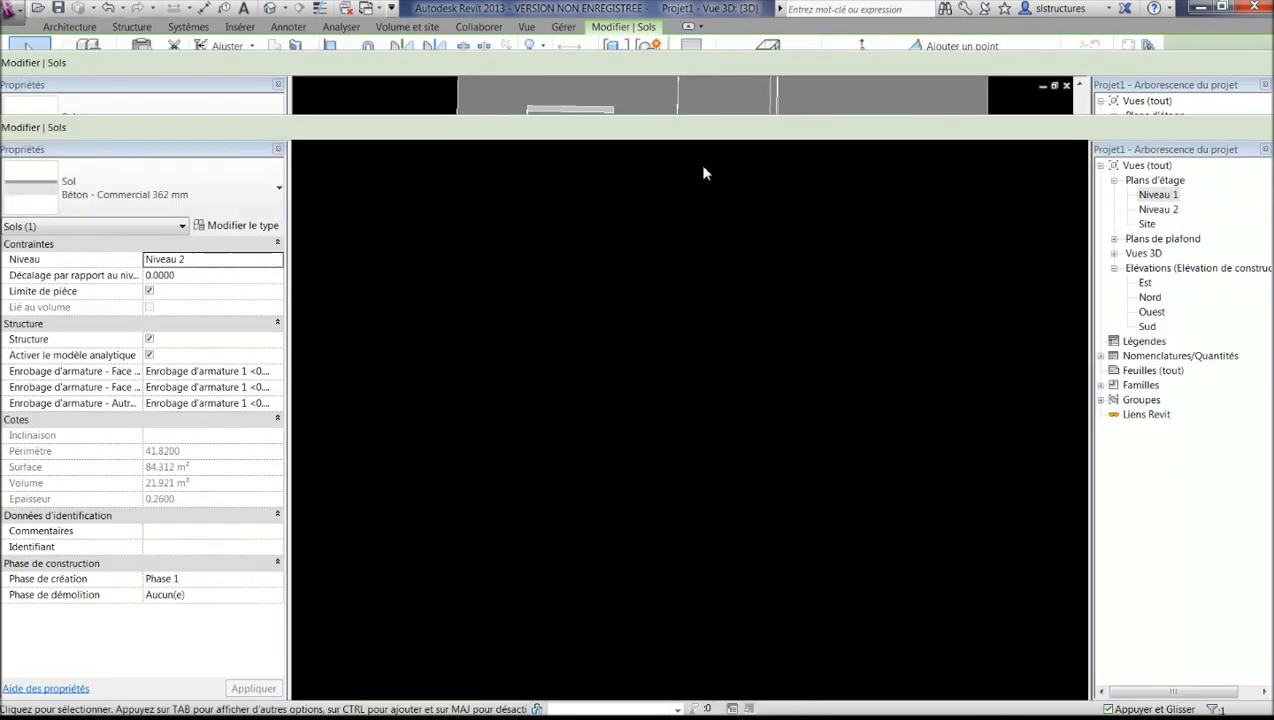
left_click(691, 68)
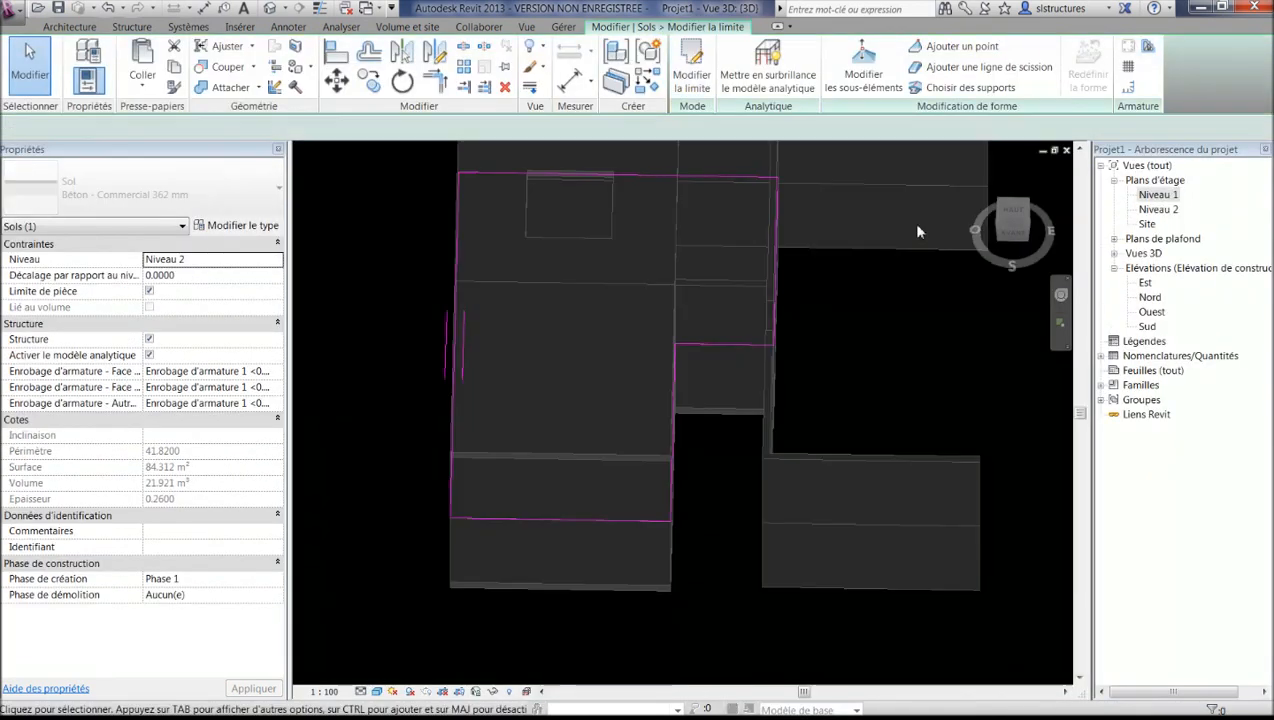
left_click(1012, 212)
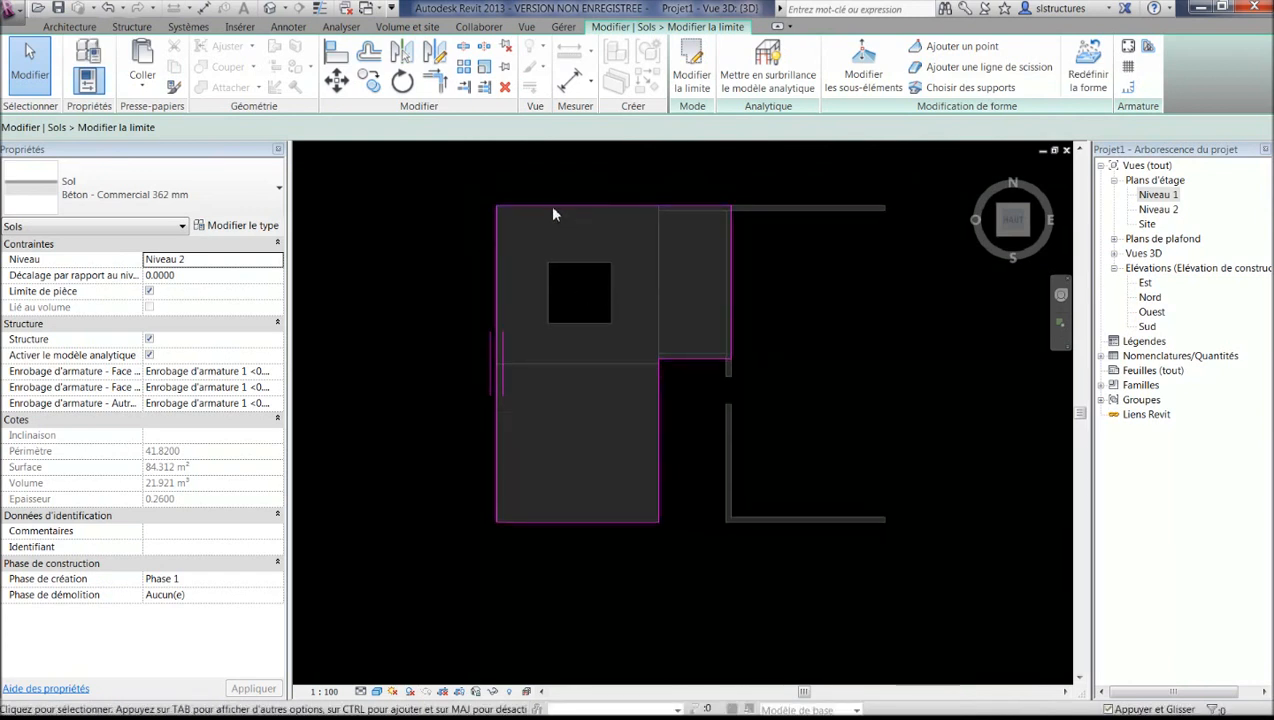
mouse_move(485, 181)
left_mouse_down()
mouse_move(605, 430)
mouse_move(541, 277)
mouse_move(666, 518)
mouse_move(735, 532)
left_mouse_up()
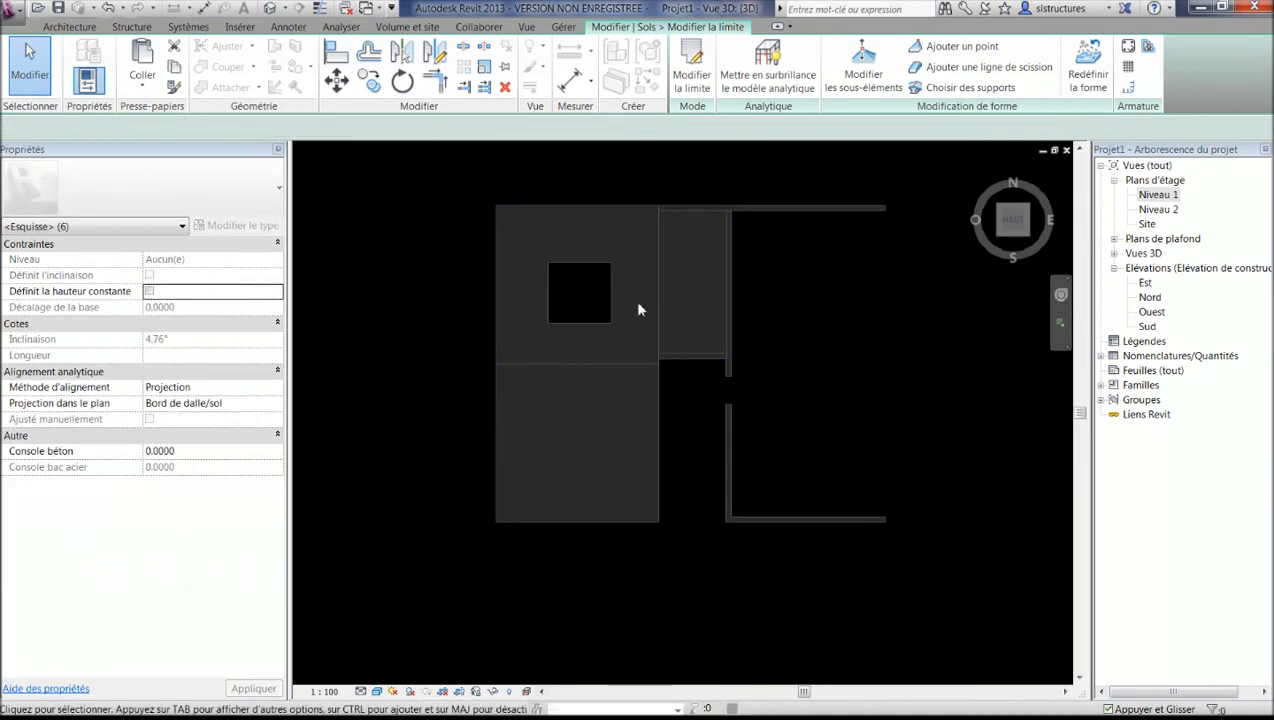
key("Escape")
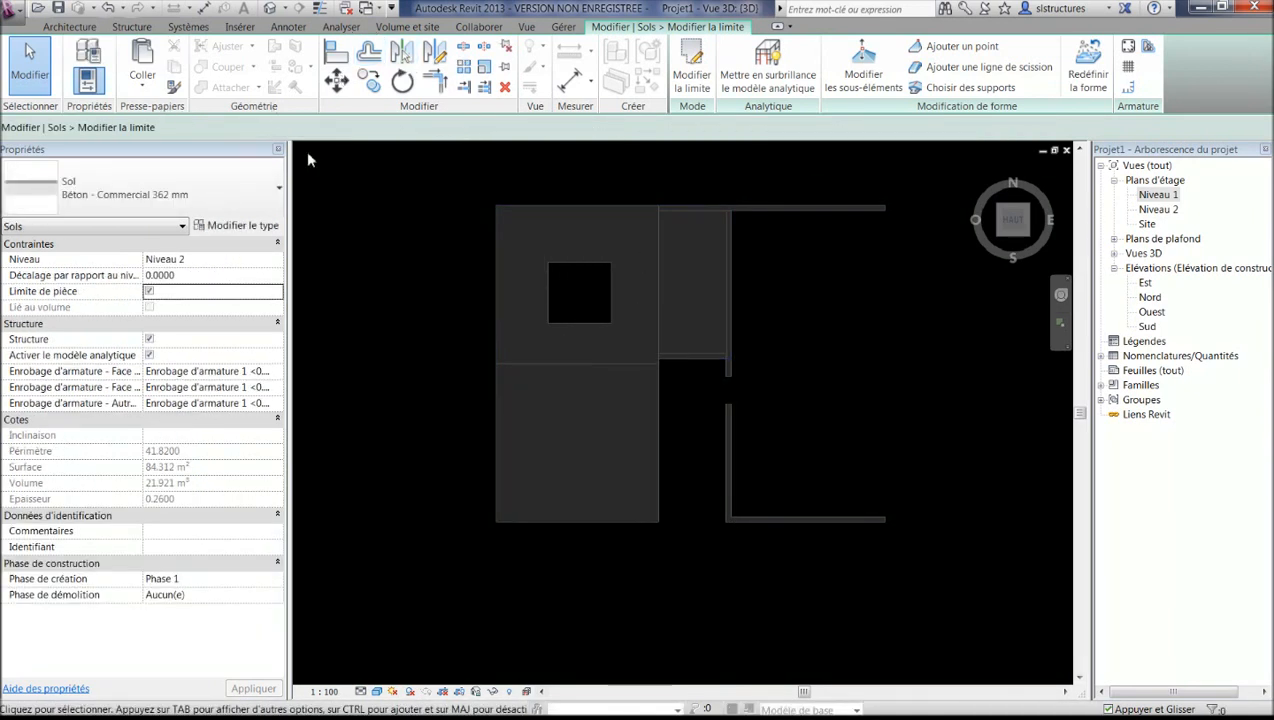
- Sketch new boundary lines for the Niveau 2 slab from the building's outer walls, offset 0.25 m outward
left_click(778, 27)
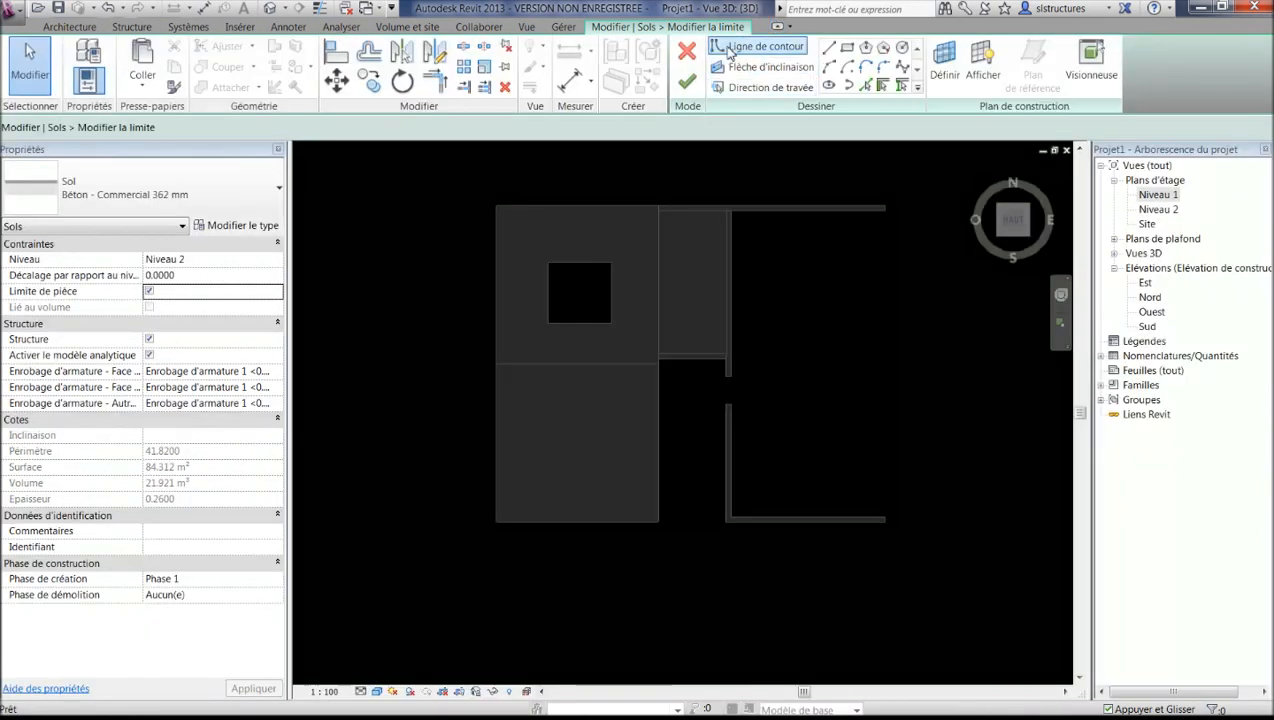
left_click(882, 85)
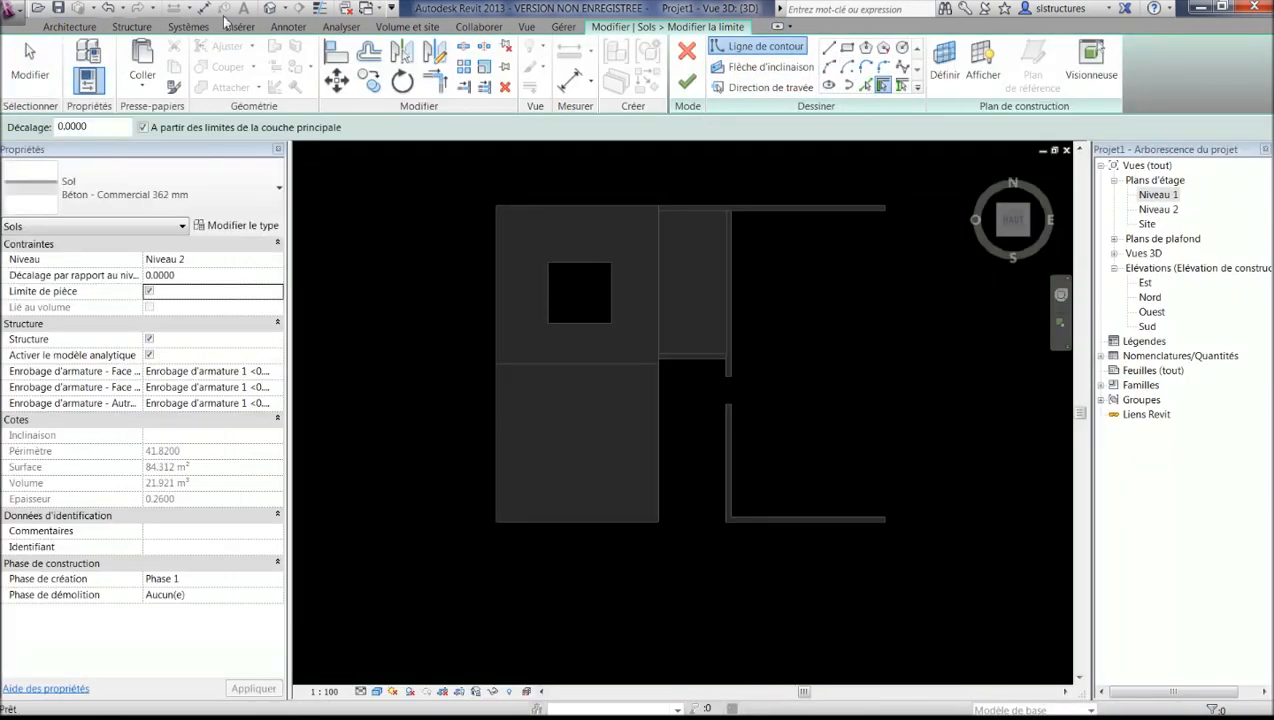
left_click_drag(119, 133, 49, 124)
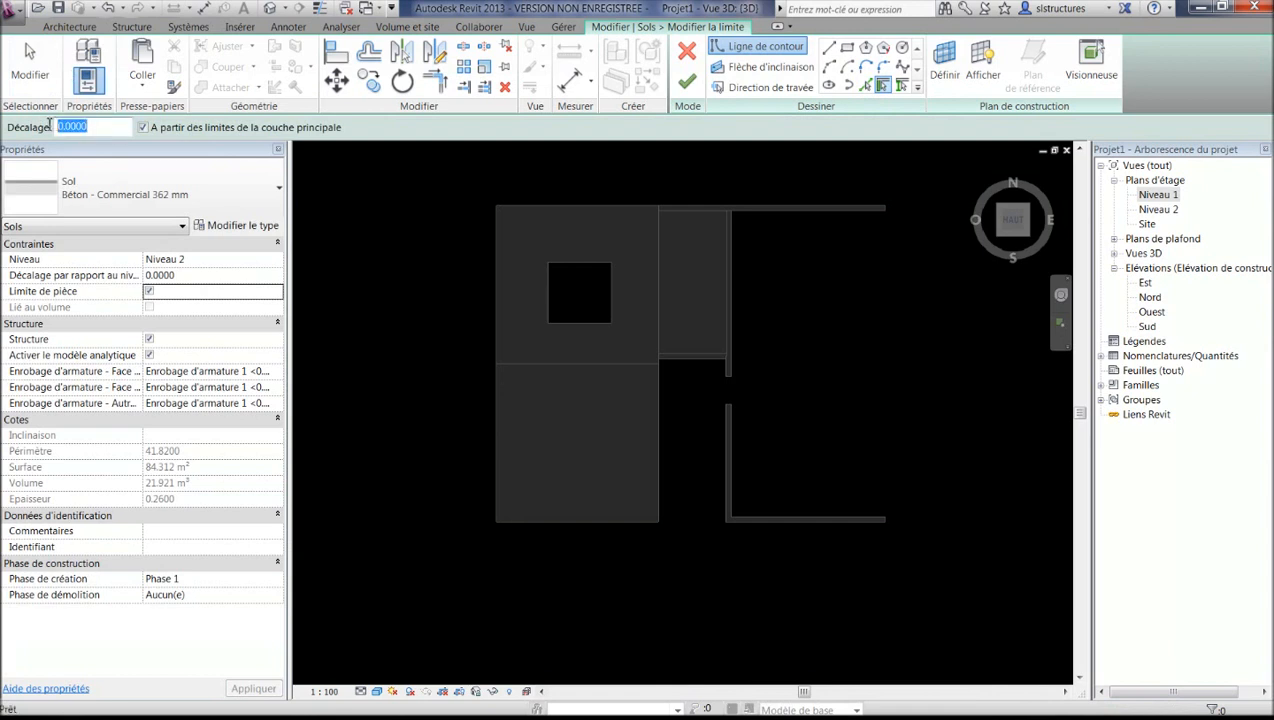
type("0.")
left_click(558, 206)
left_click(497, 232)
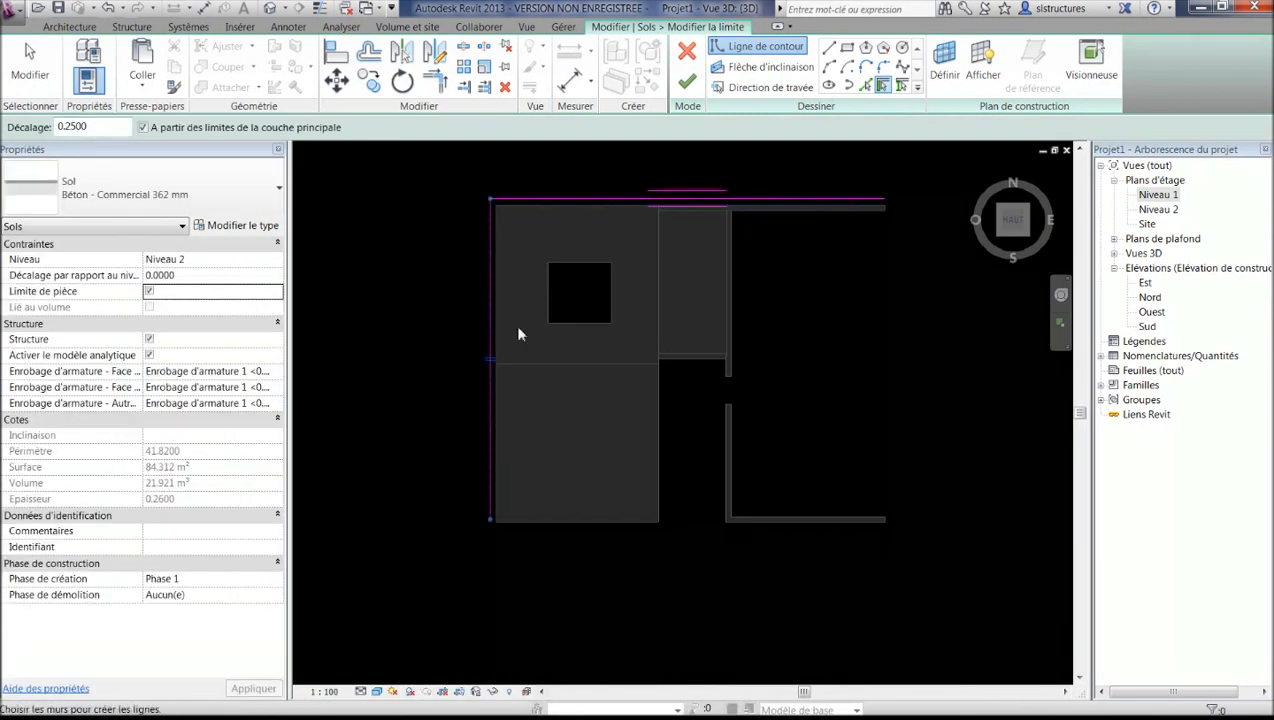
left_click(539, 521)
left_click(662, 480)
scroll(662, 480, "up", 3)
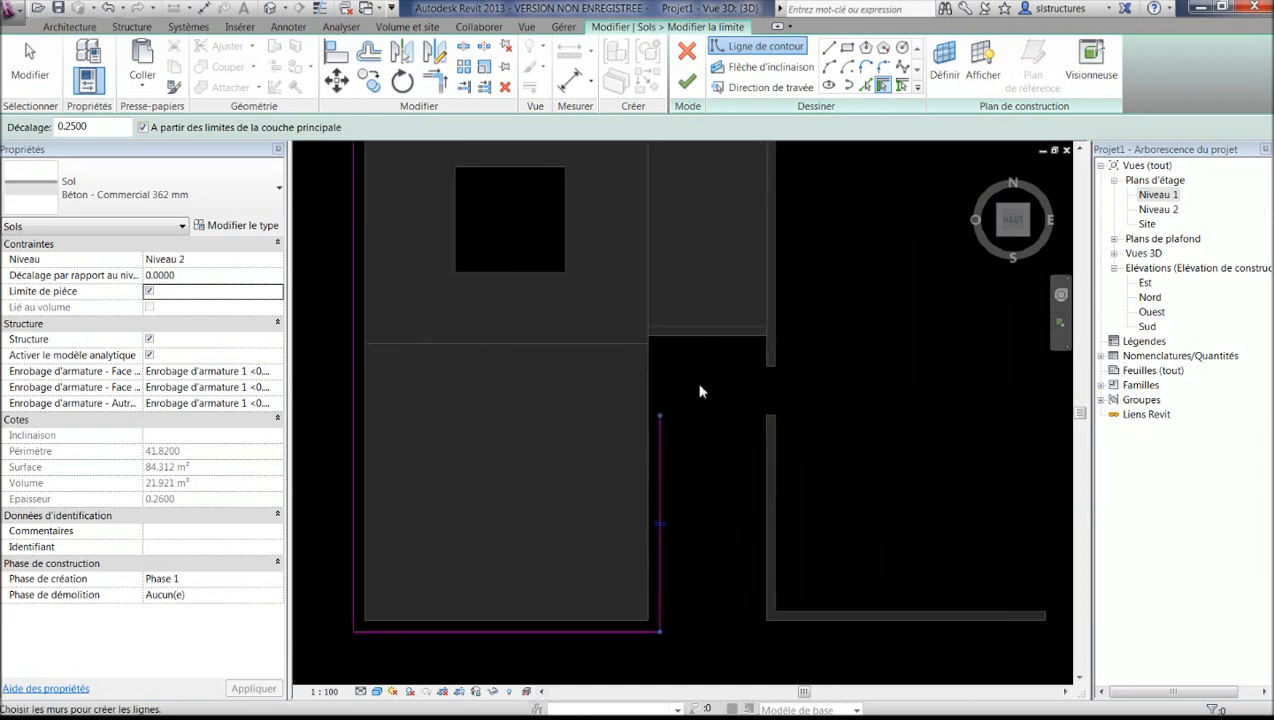
middle_click_drag(700, 390, 693, 505)
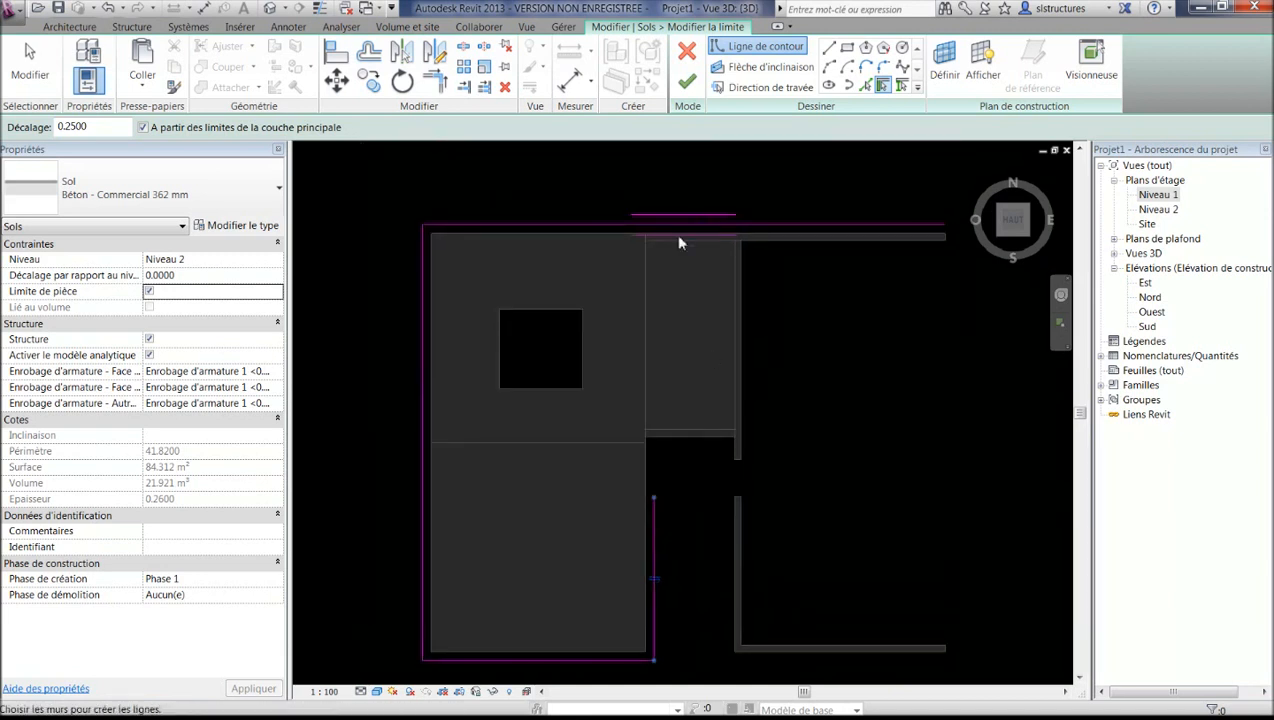
left_click(665, 447)
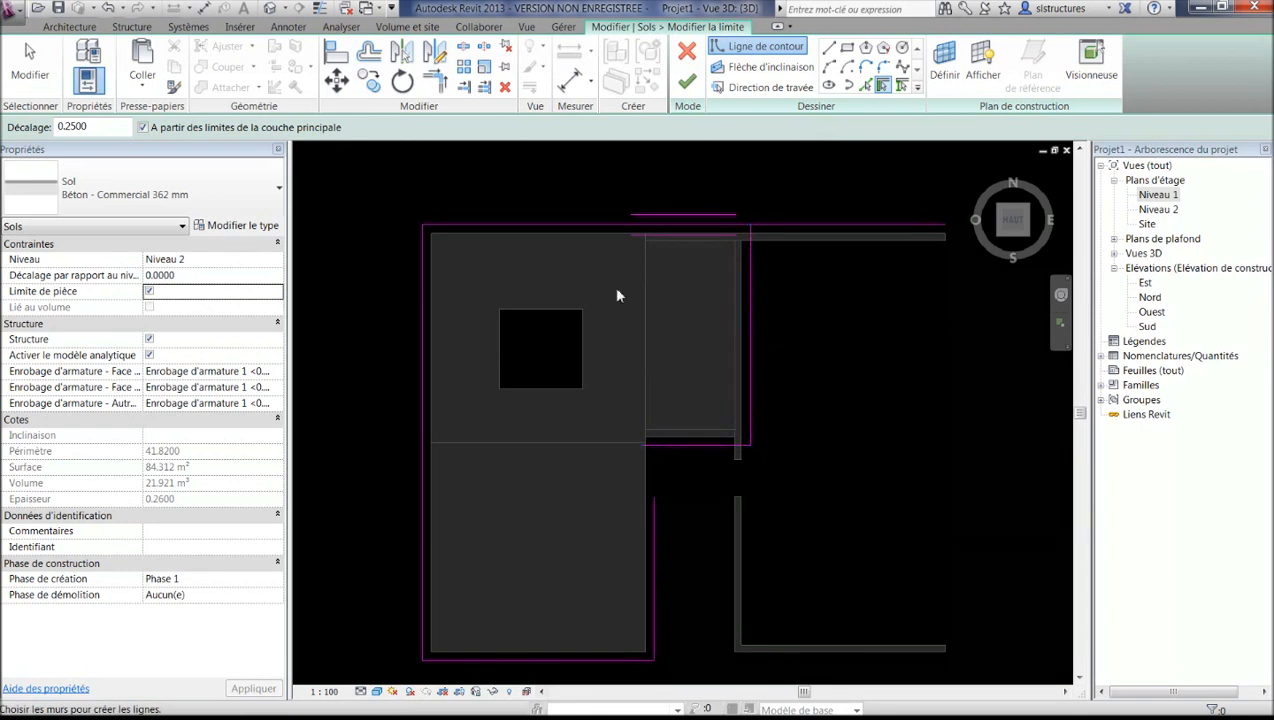
key("Escape")
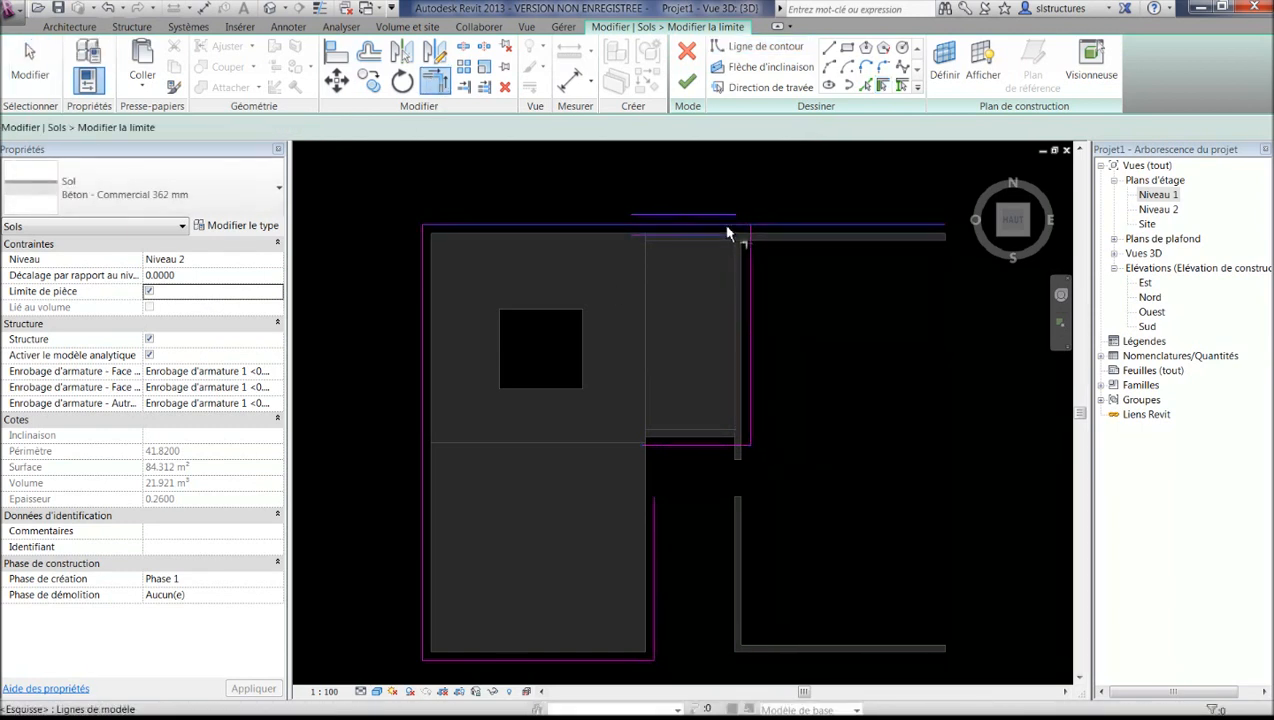
- Trim the slab's boundary lines to each other at the northeast corner and the inner corner to close the outline
key("t")
key("r")
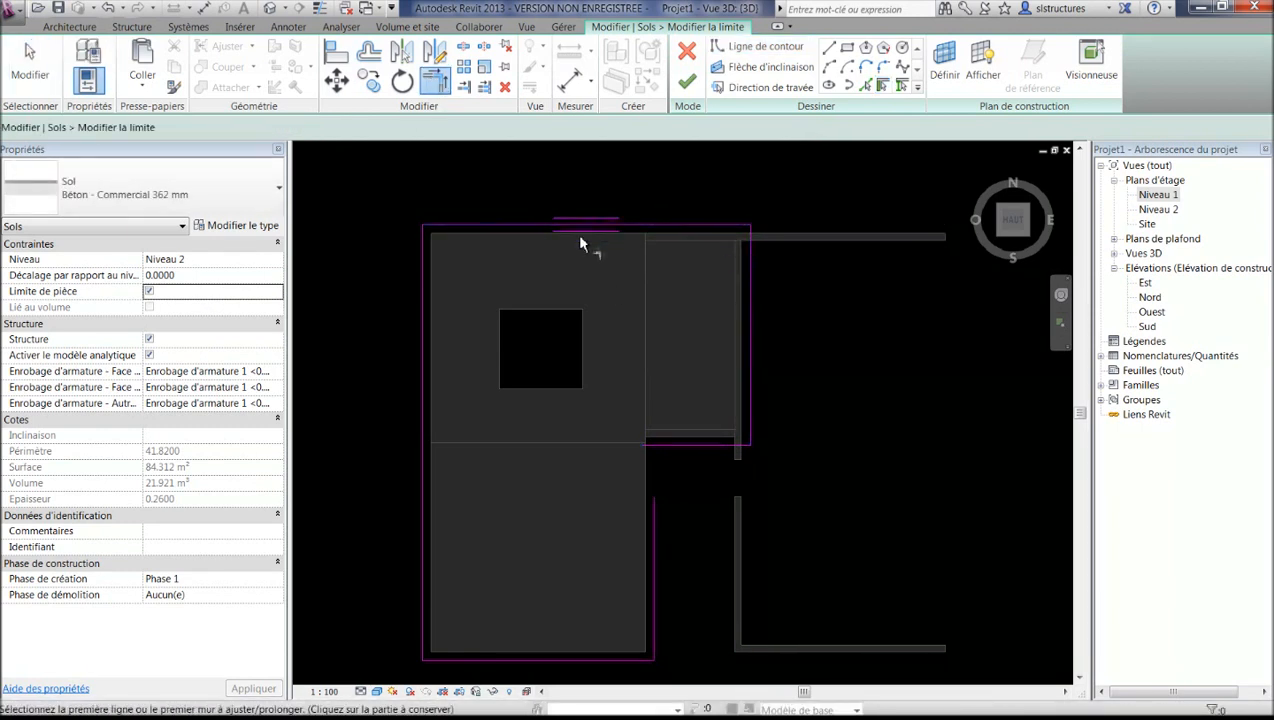
left_click(668, 447)
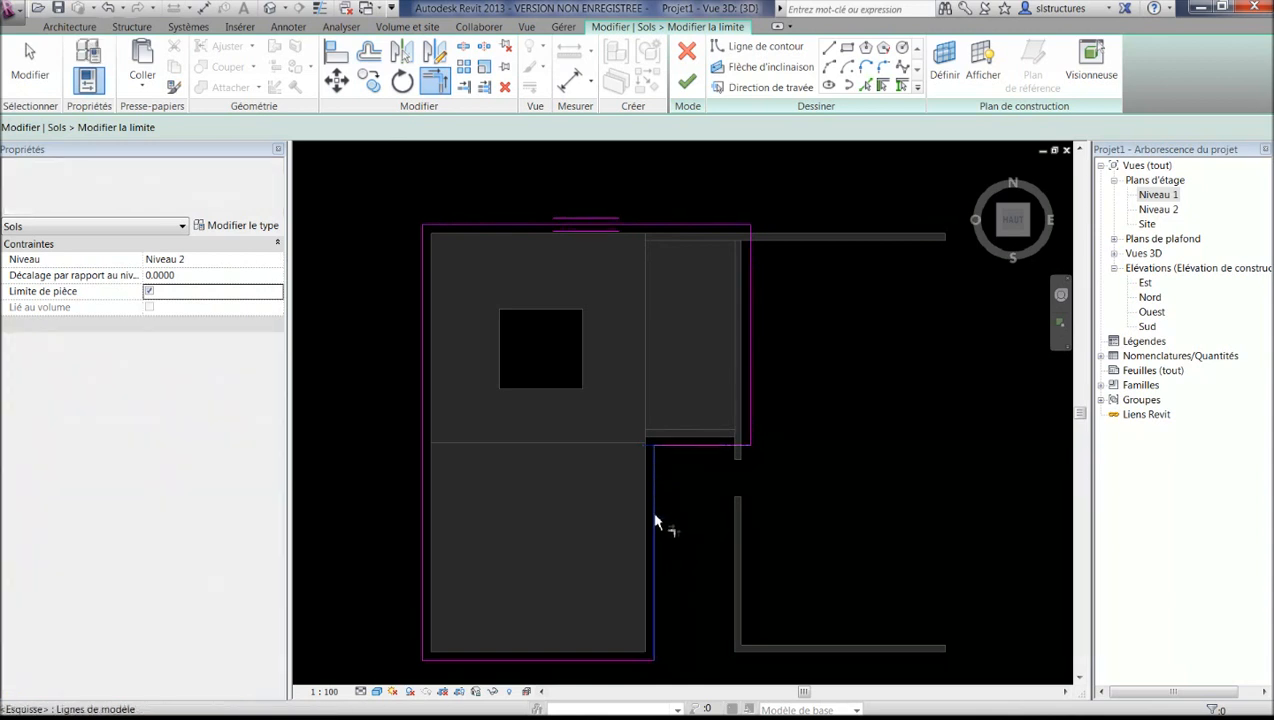
left_click(657, 520)
- Finish the Niveau 2 slab boundary edit, attach the walls below to the slab's base, and inspect the overhang in 3D
left_click(686, 82)
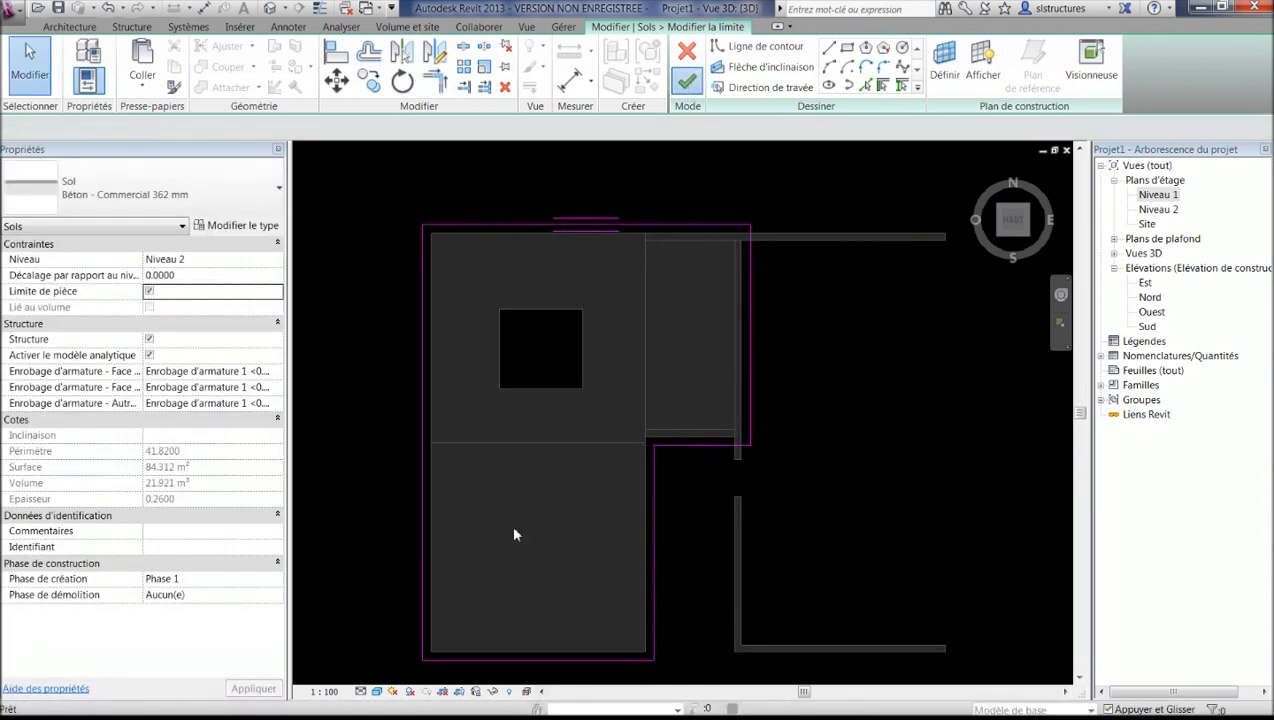
left_click(702, 383)
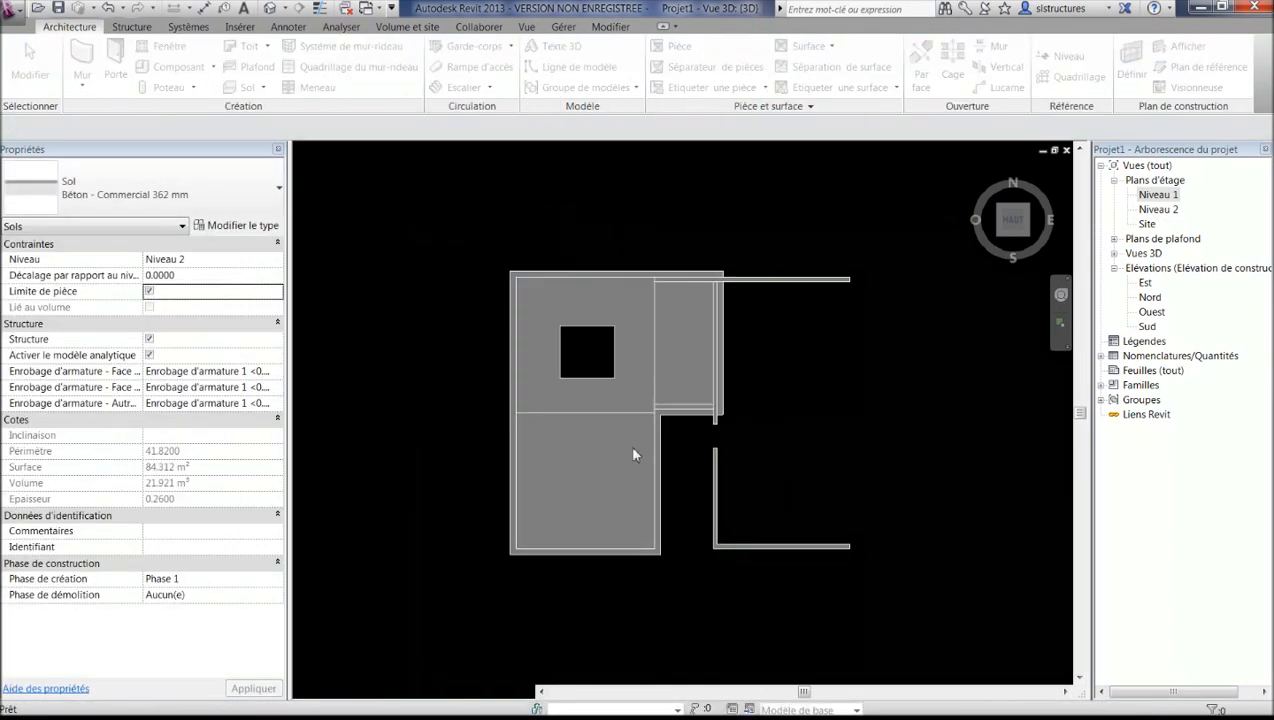
left_click(682, 428)
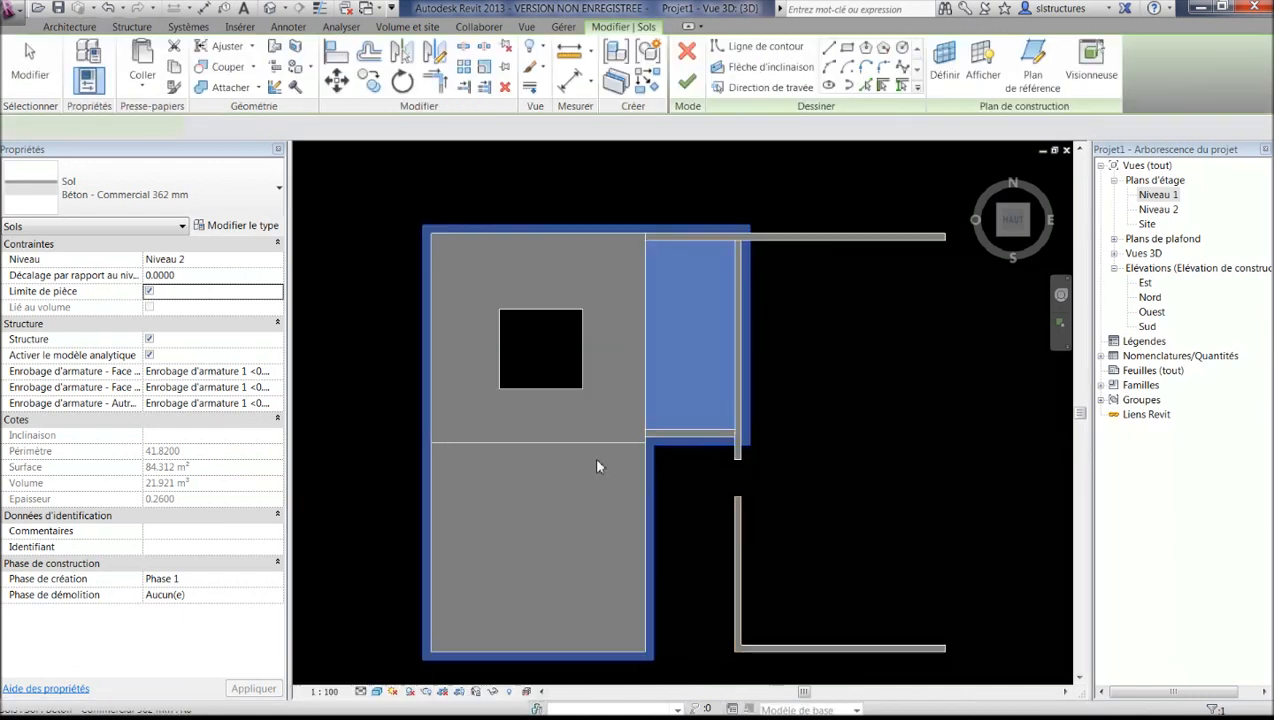
left_click(664, 536)
middle_click_drag(645, 532, 656, 296, "shift")
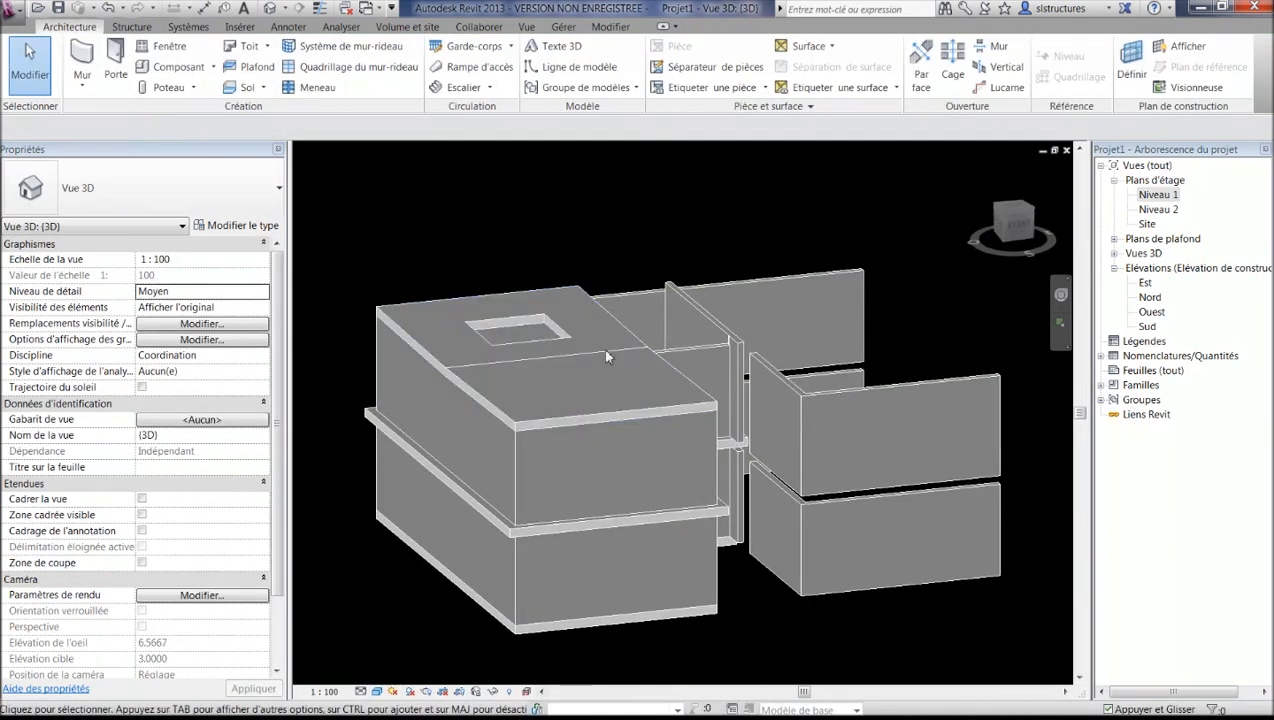
scroll(535, 433, "up", 5)
scroll(640, 445, "down", 4)
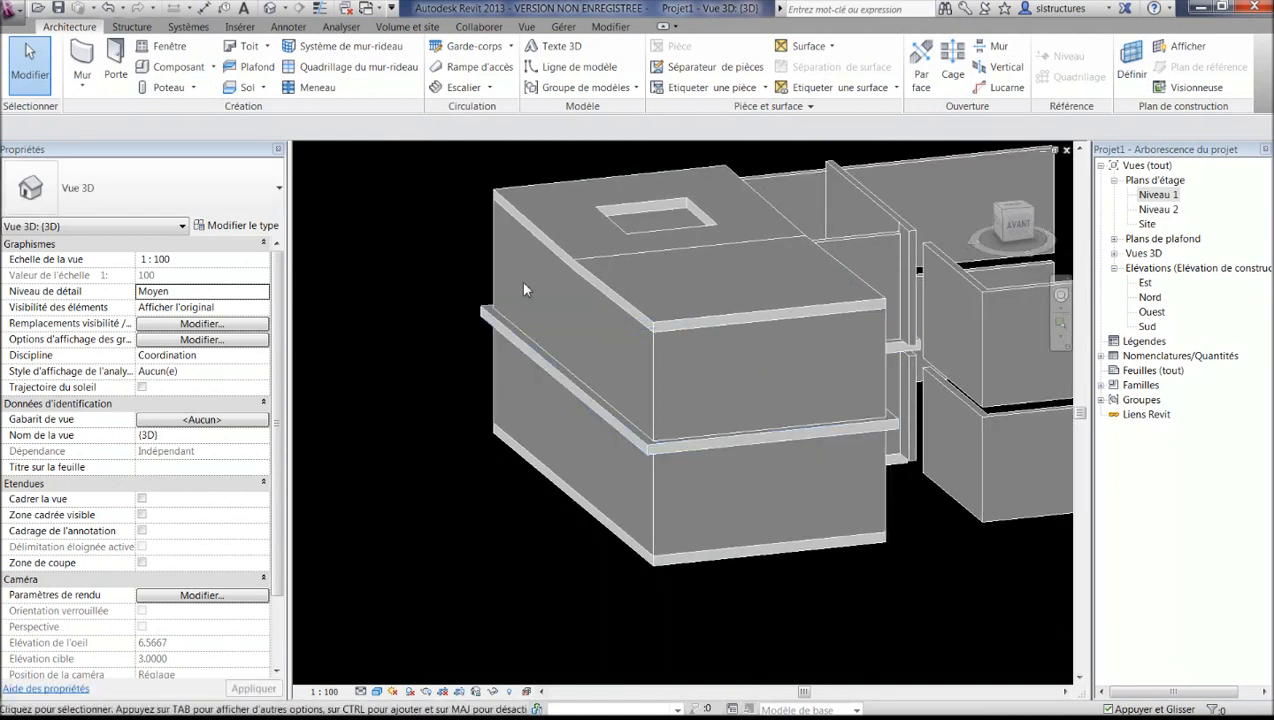
left_click(479, 315)
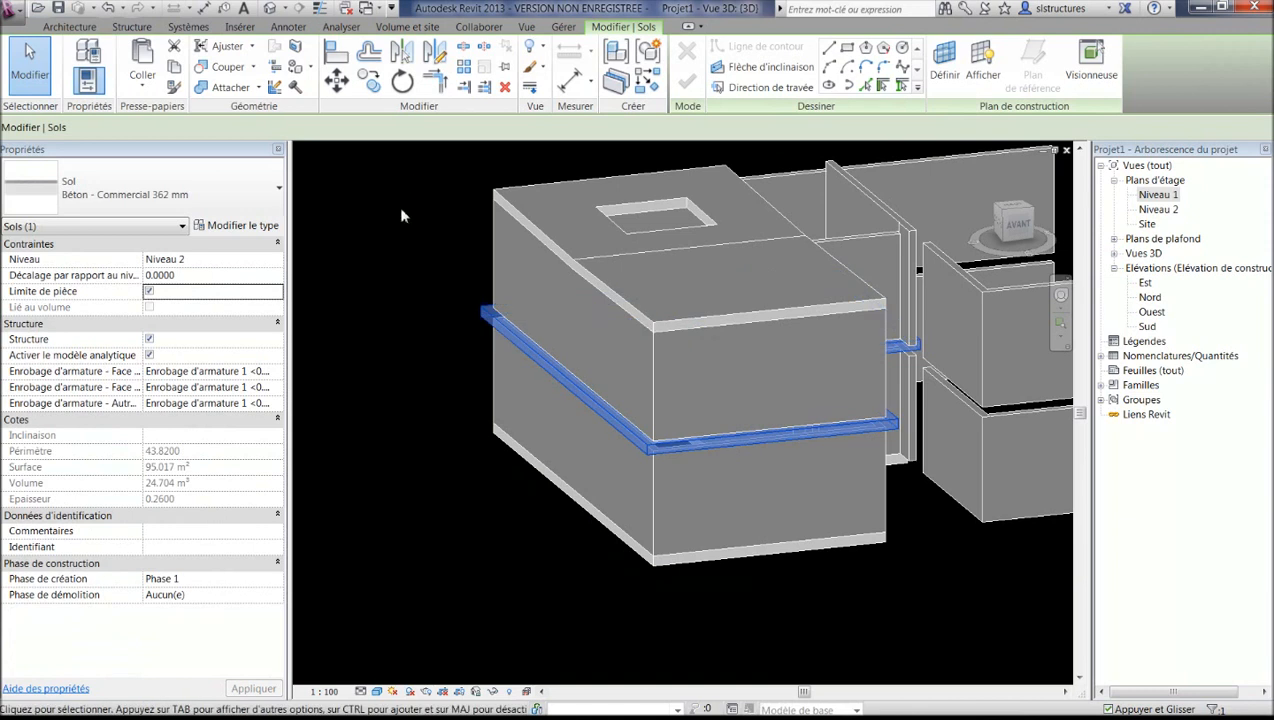
left_click(398, 206)
- Start a slab edge (Bord de dalle) and keep C-Canal-Profil : C250X30 as its type profile
left_click(130, 30)
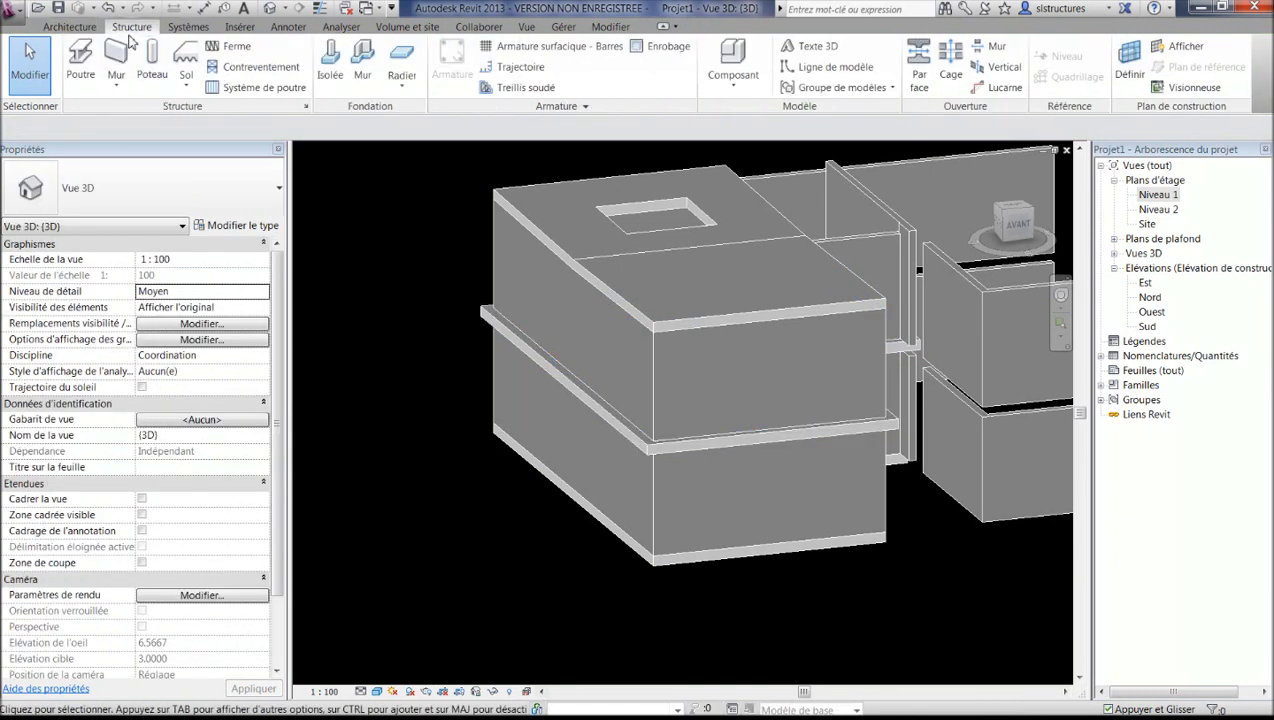
left_click(186, 80)
left_click(246, 192)
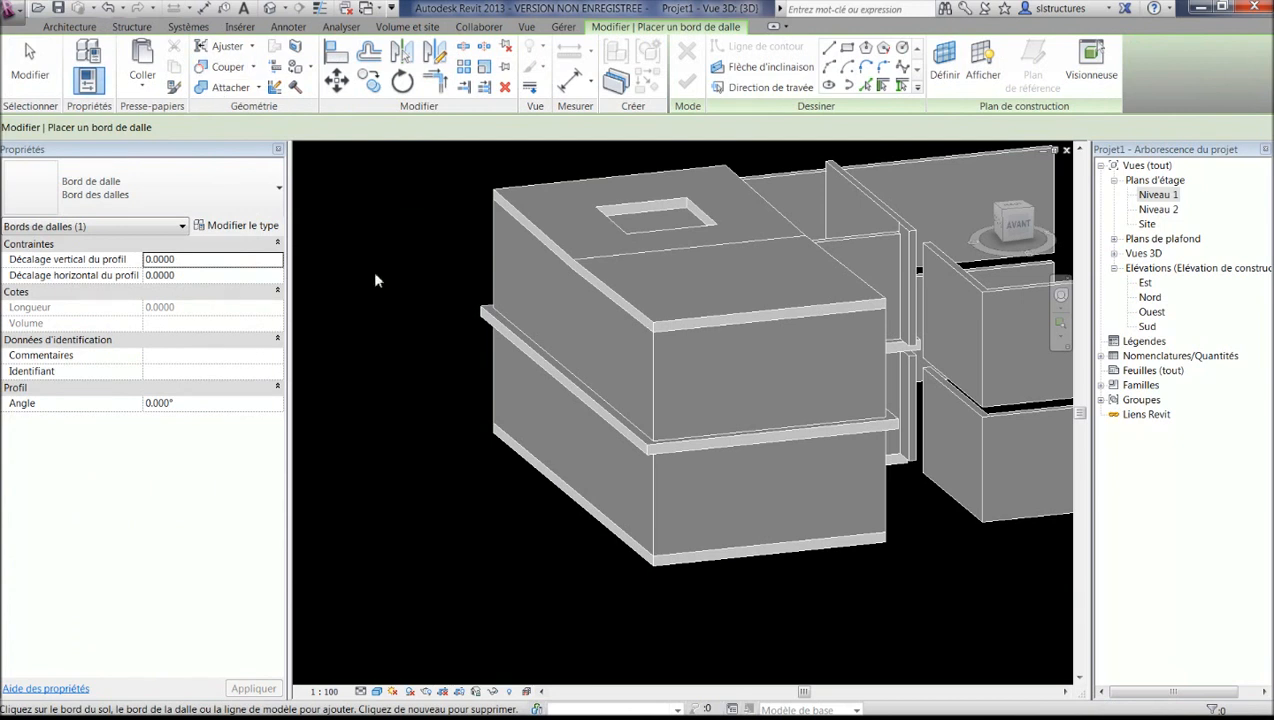
left_click(262, 229)
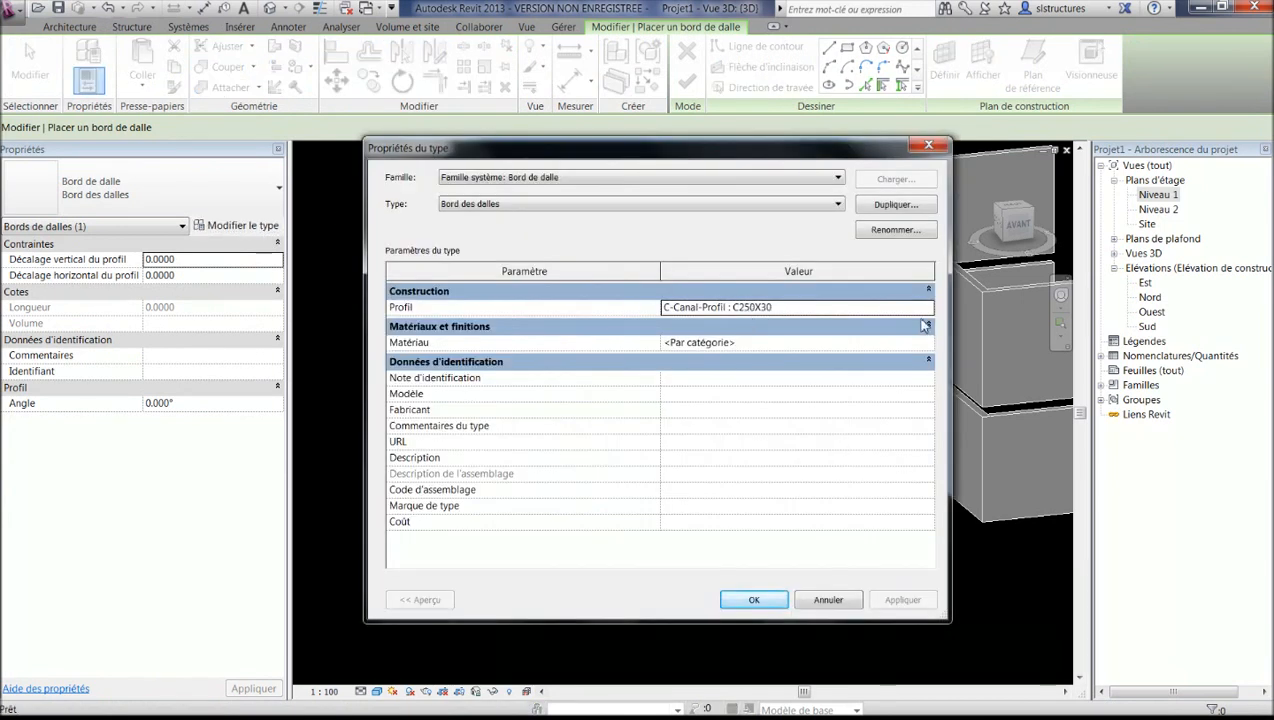
left_click(929, 309)
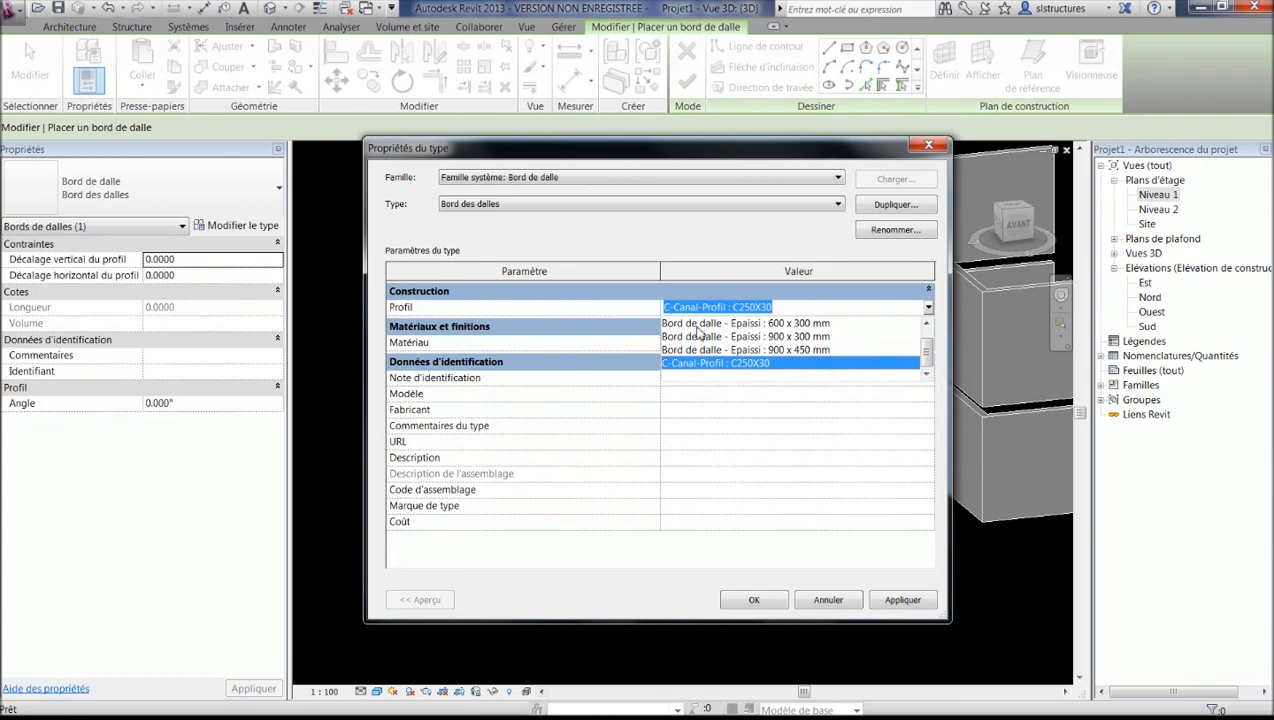
left_click(736, 364)
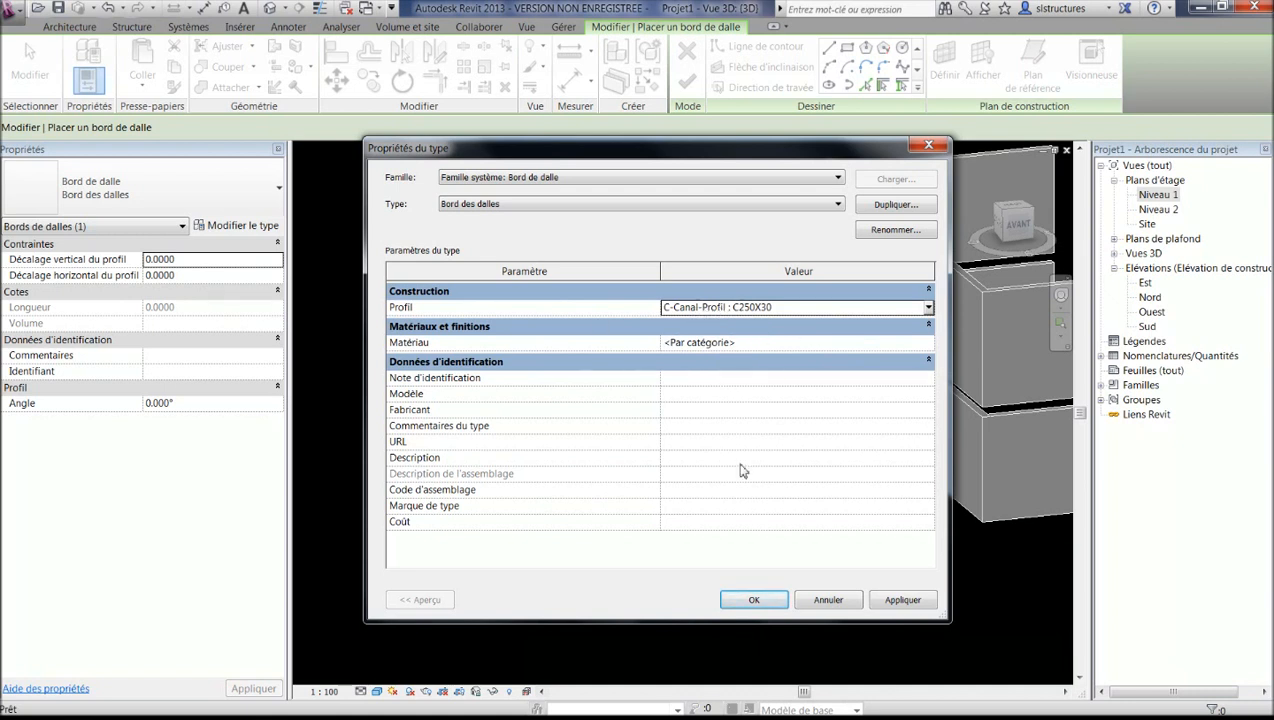
left_click(754, 599)
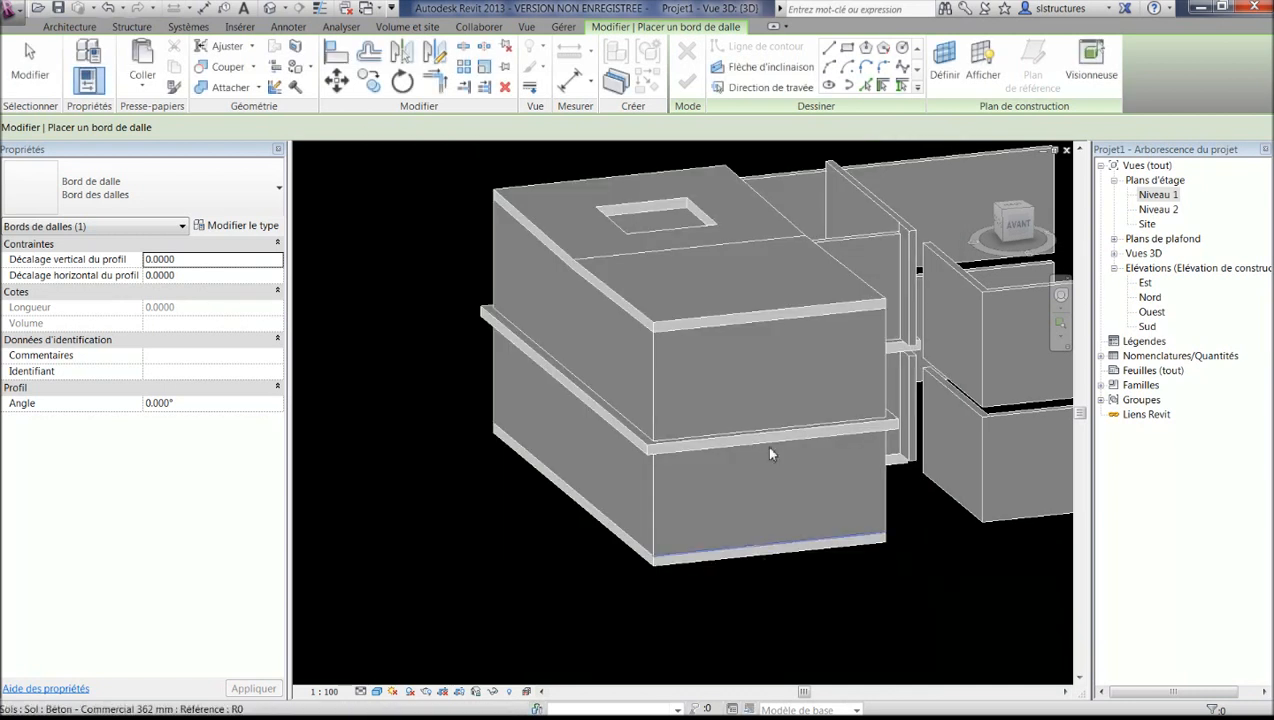
- Place the slab edge along the front and adjoining long side of the Niveau 2 slab, and finish the command
left_click(604, 420)
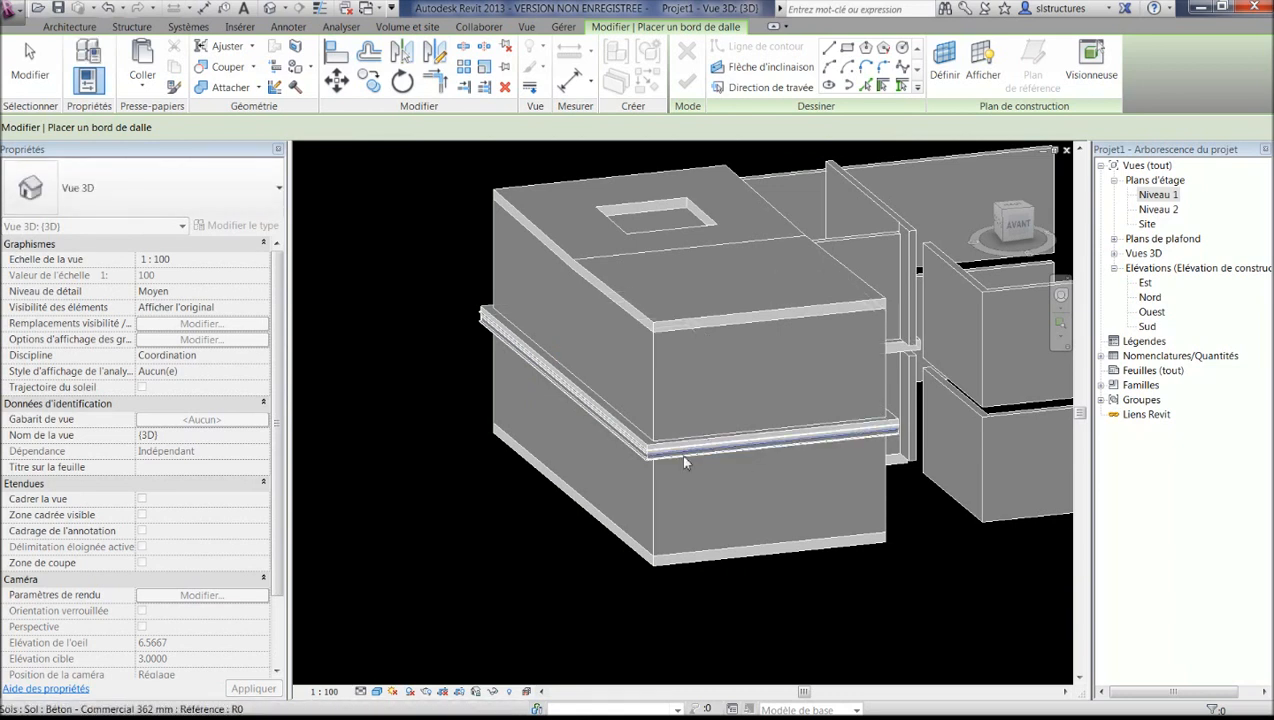
key("Escape")
key("Escape")
- Set the new slab edge's vertical profile offset to 0.12 m and refine it to 0.13 m
scroll(680, 456, "up", 3)
scroll(626, 459, "up", 4)
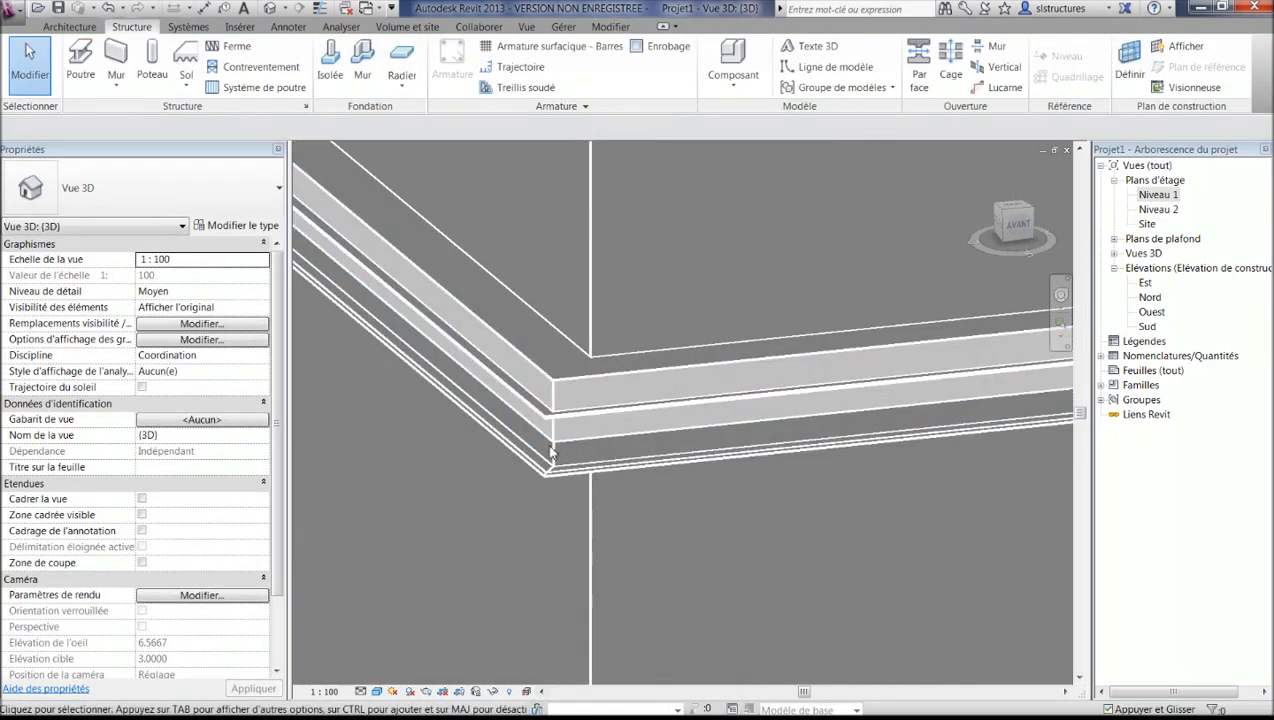
scroll(550, 453, "up", 1)
left_click(547, 475)
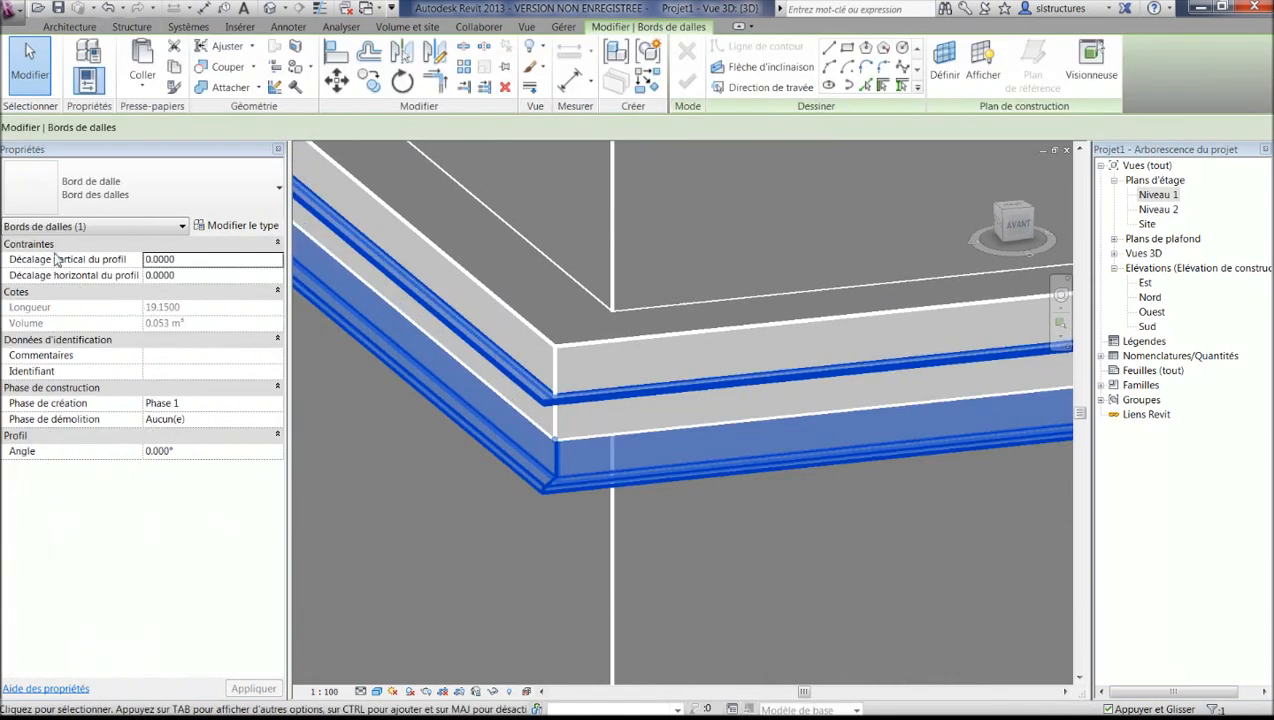
left_click(177, 262)
left_click_drag(177, 262, 145, 262)
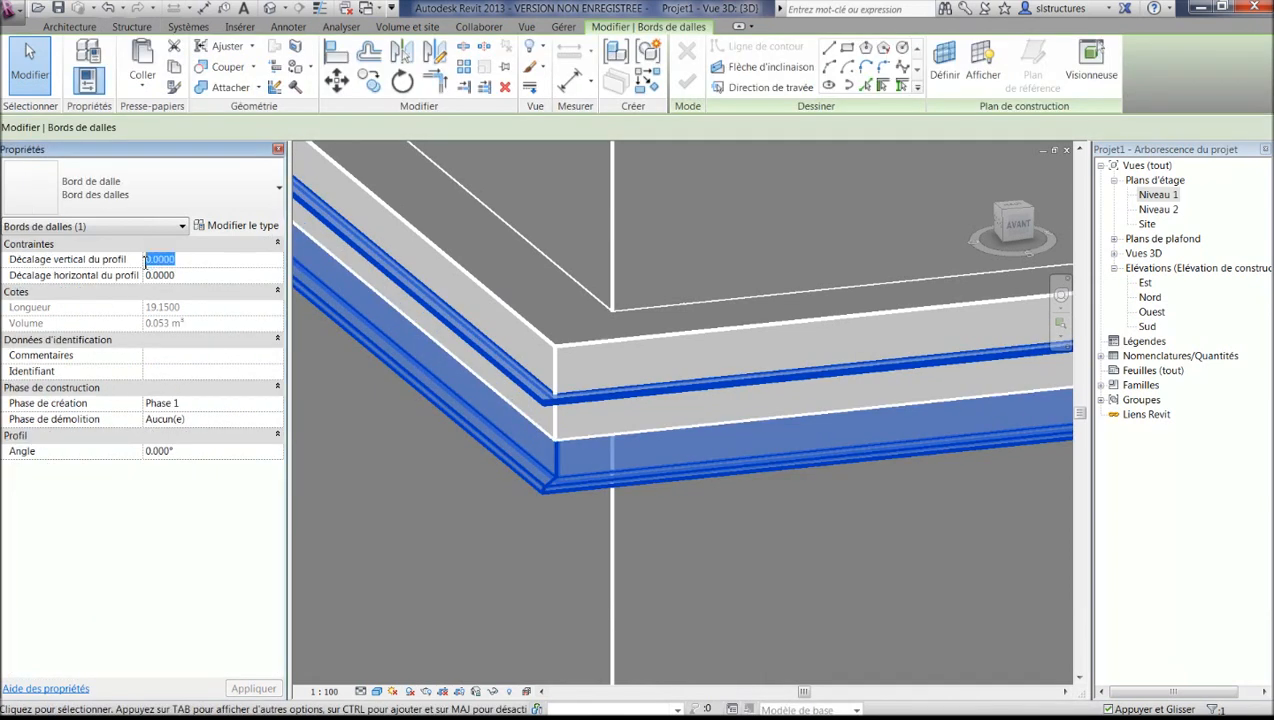
type("0.12")
key("Return")
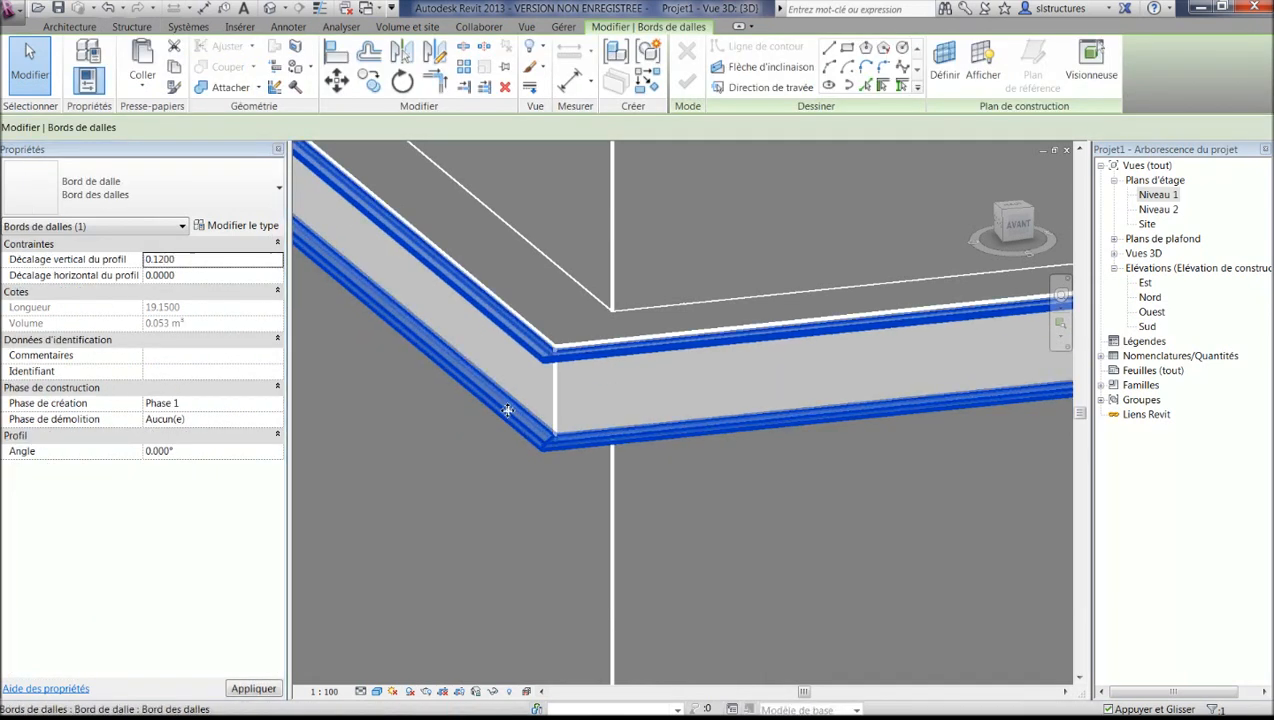
double_click(197, 267)
type("0.13")
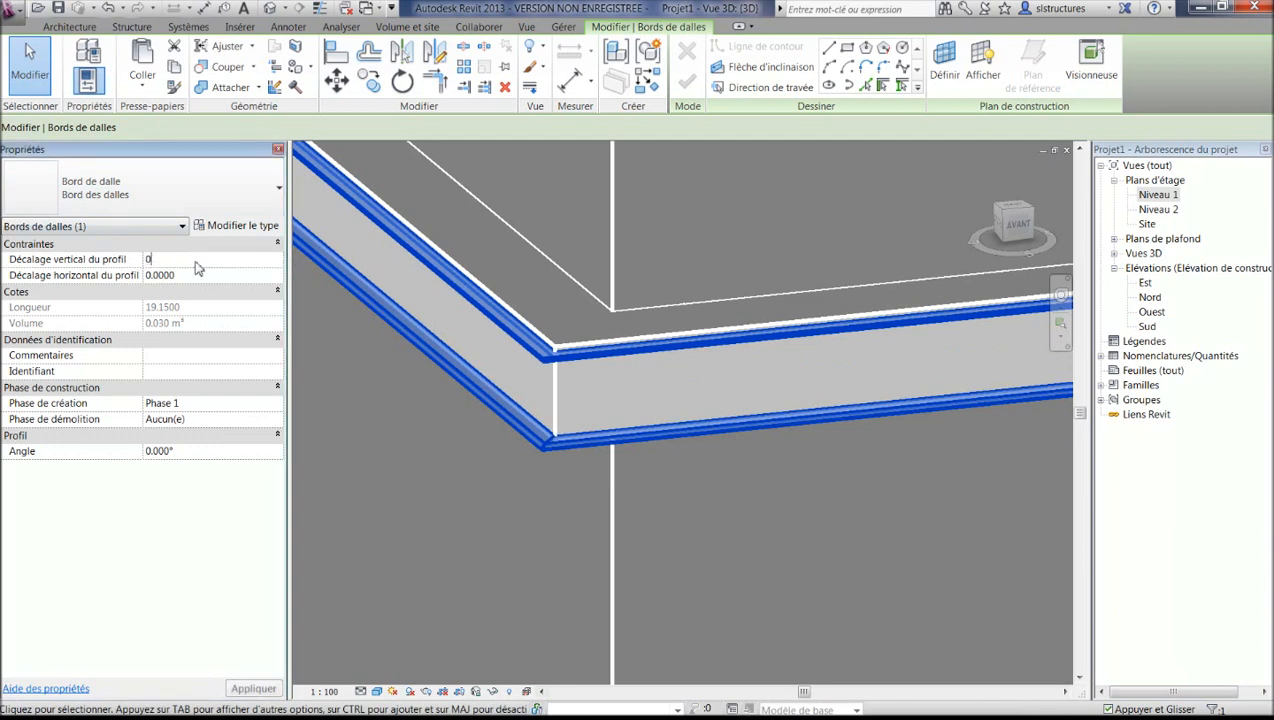
key("Return")
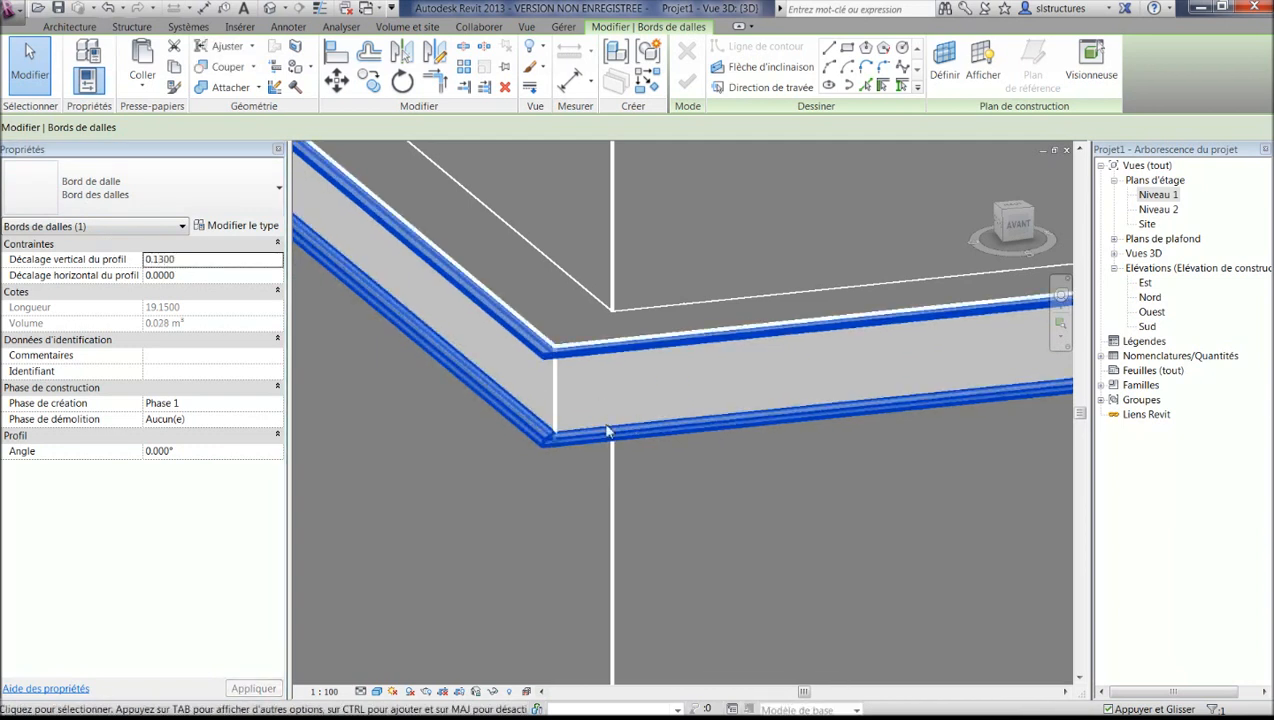
left_click(506, 266)
- Examine the slab edge's fit along the Niveau 2 slab and the whole building from above in 3D
scroll(612, 340, "down", 2)
scroll(613, 340, "down", 3)
middle_click_drag(642, 350, 536, 437)
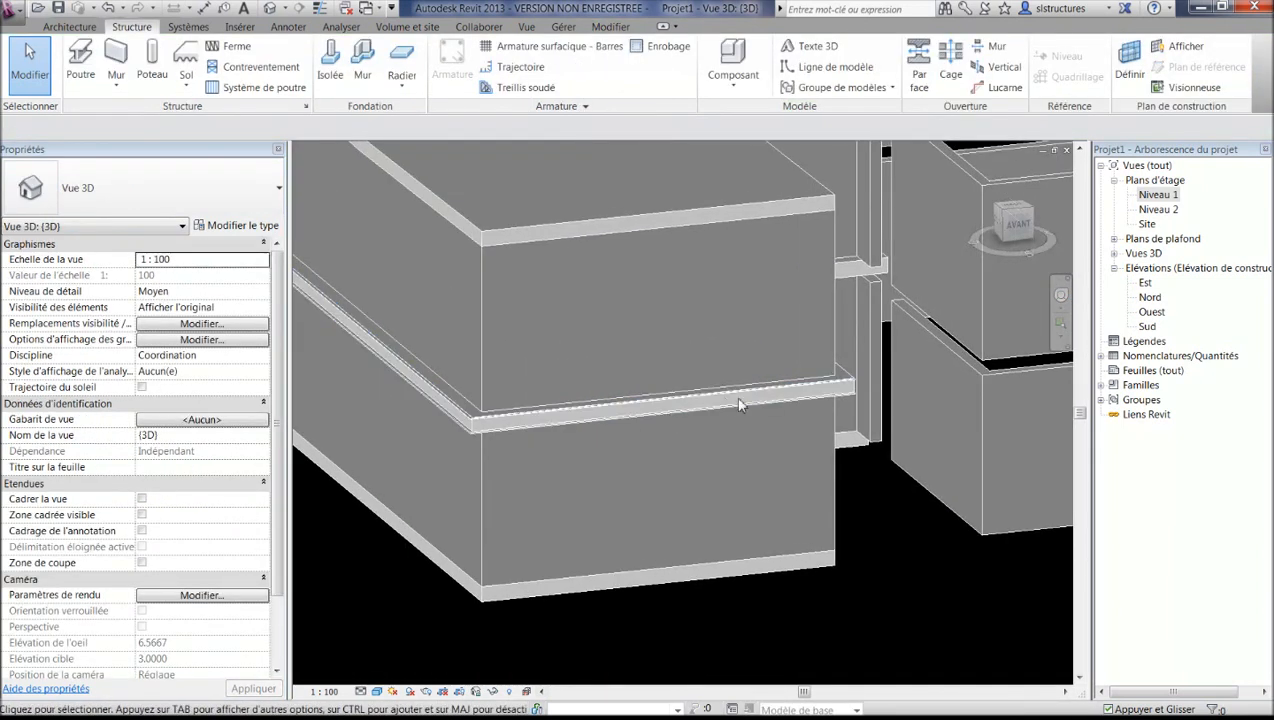
middle_click_drag(750, 406, 725, 438)
middle_click_drag(612, 418, 618, 424)
scroll(618, 424, "down", 4)
scroll(463, 404, "down", 1)
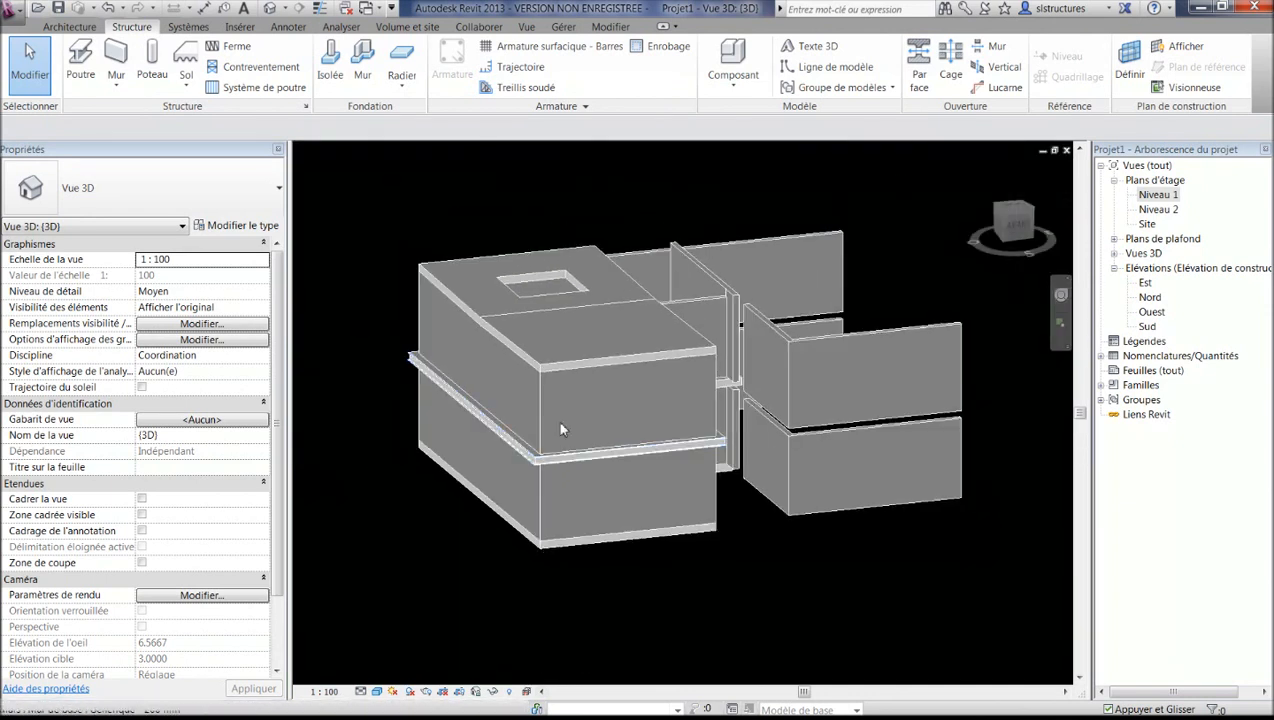
middle_click_drag(535, 436, 506, 453)
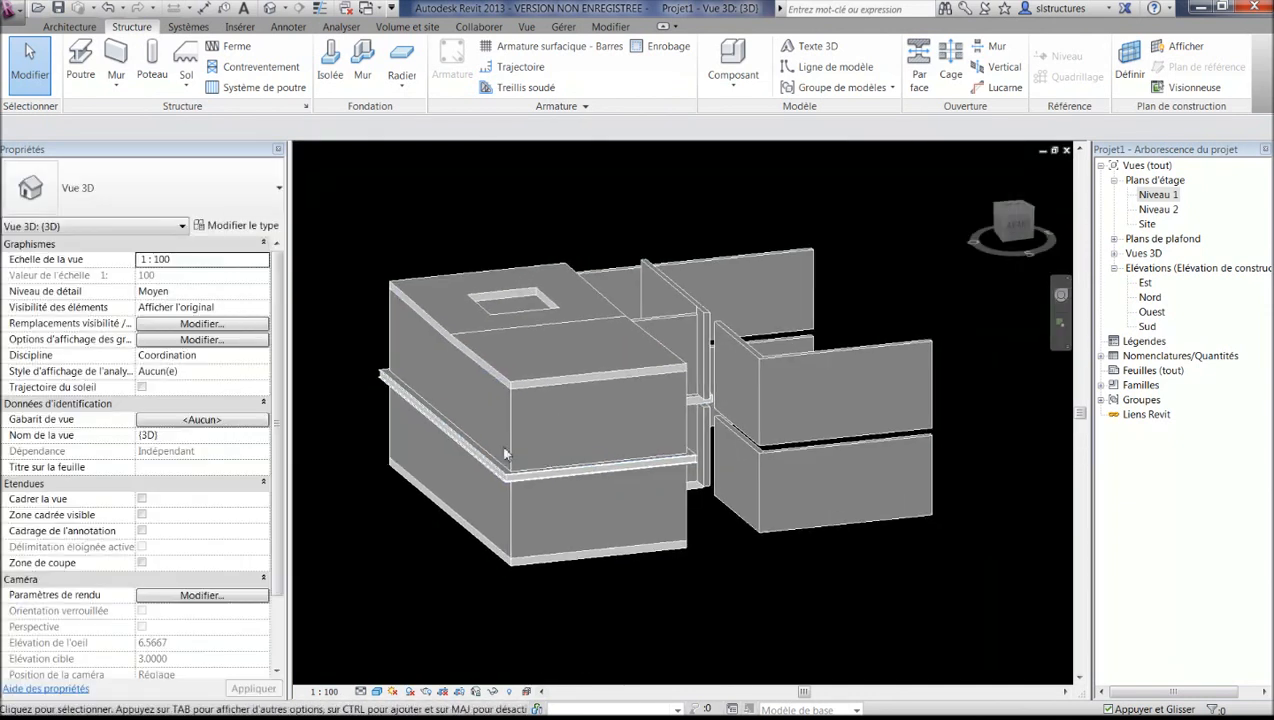
middle_click_drag(636, 429, 506, 529, "shift")
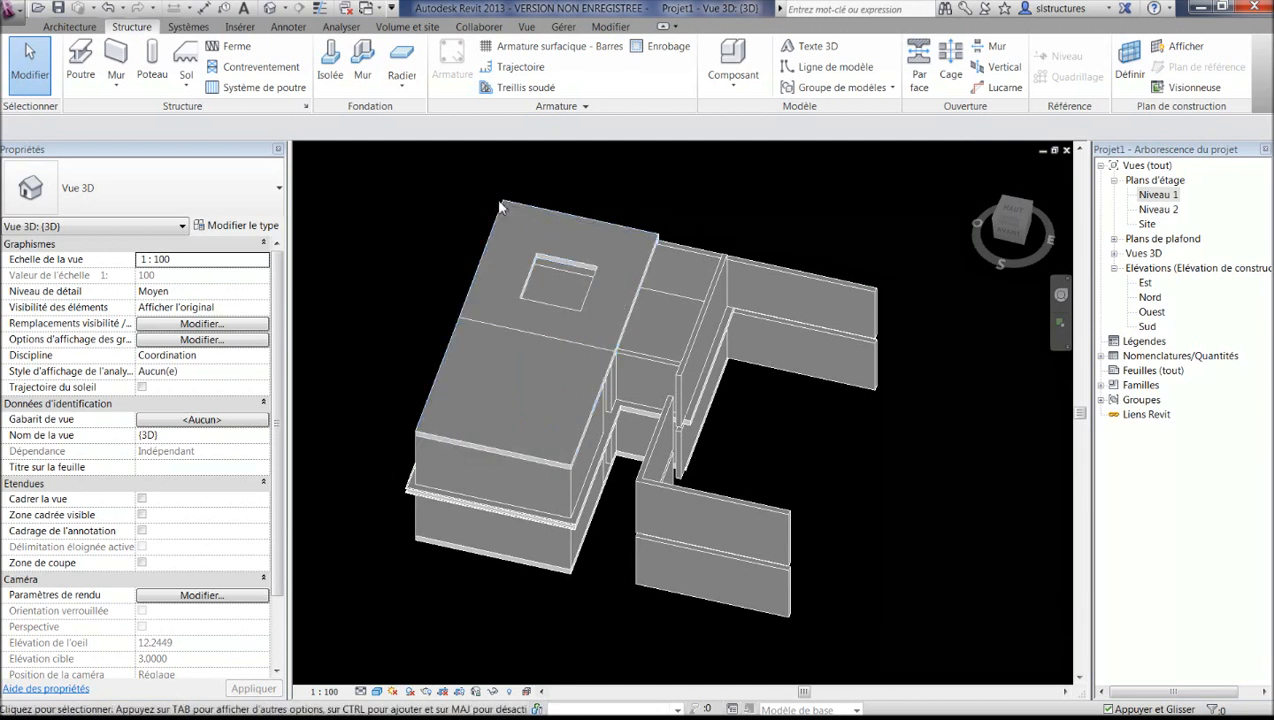
- Select the sloped roof slab on Niveau 3 and open its type's layer structure for editing
middle_click_drag(596, 223, 626, 232)
scroll(626, 232, "up", 2)
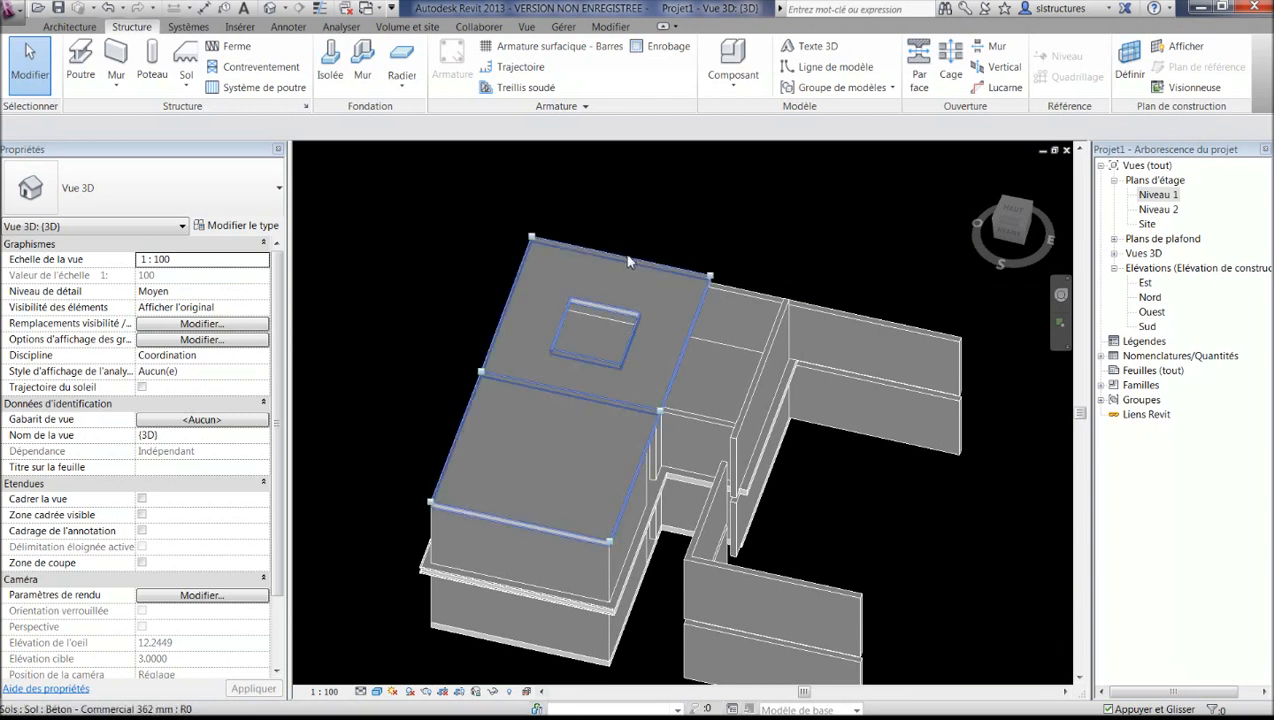
double_click(628, 256)
left_click(244, 226)
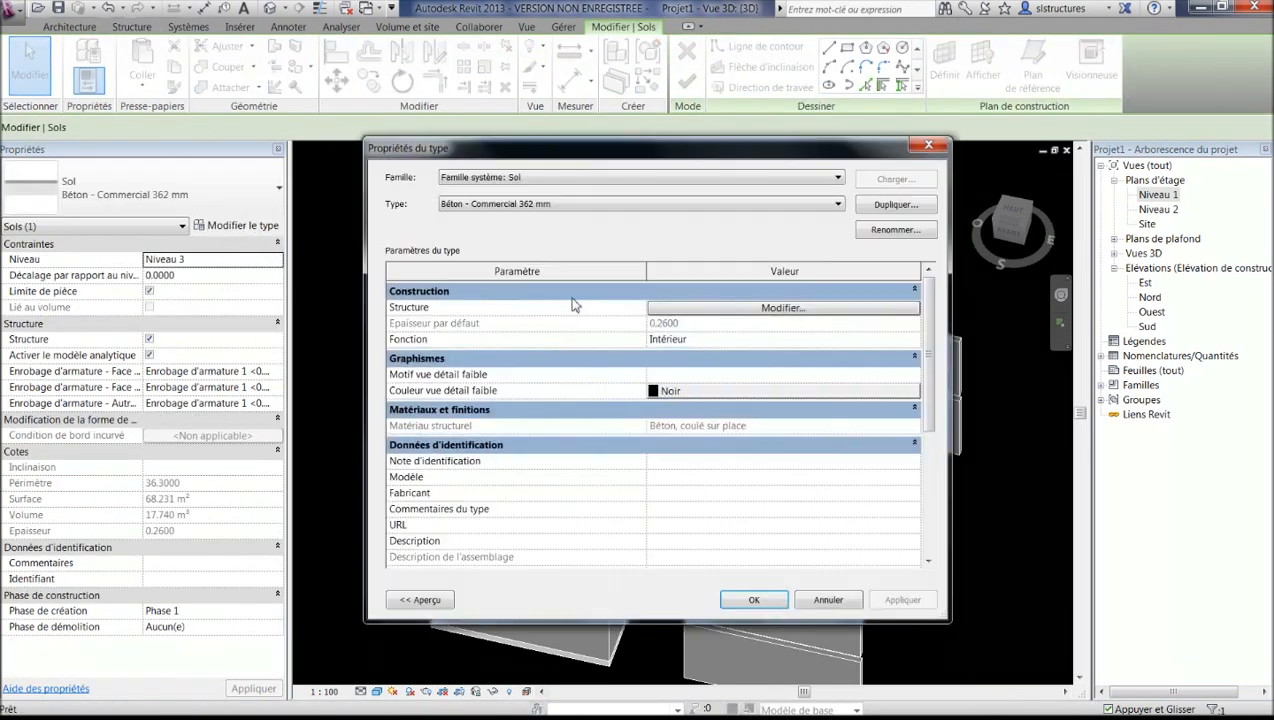
left_click(722, 309)
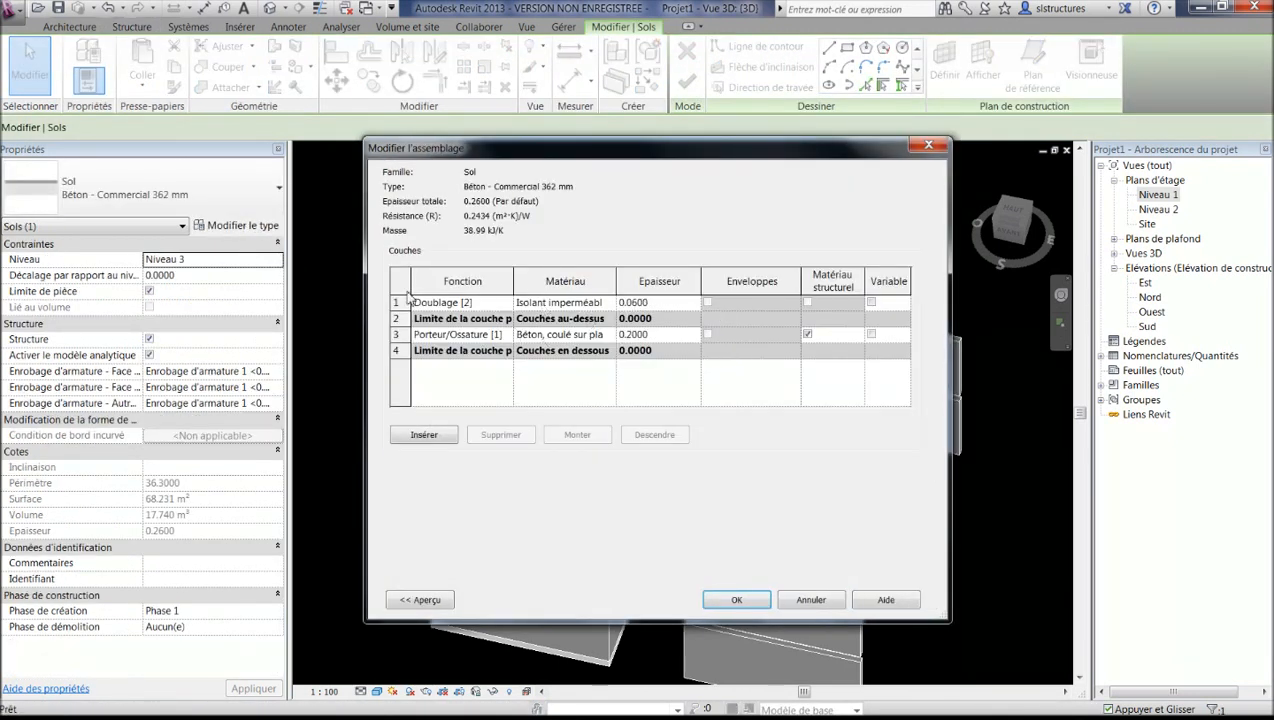